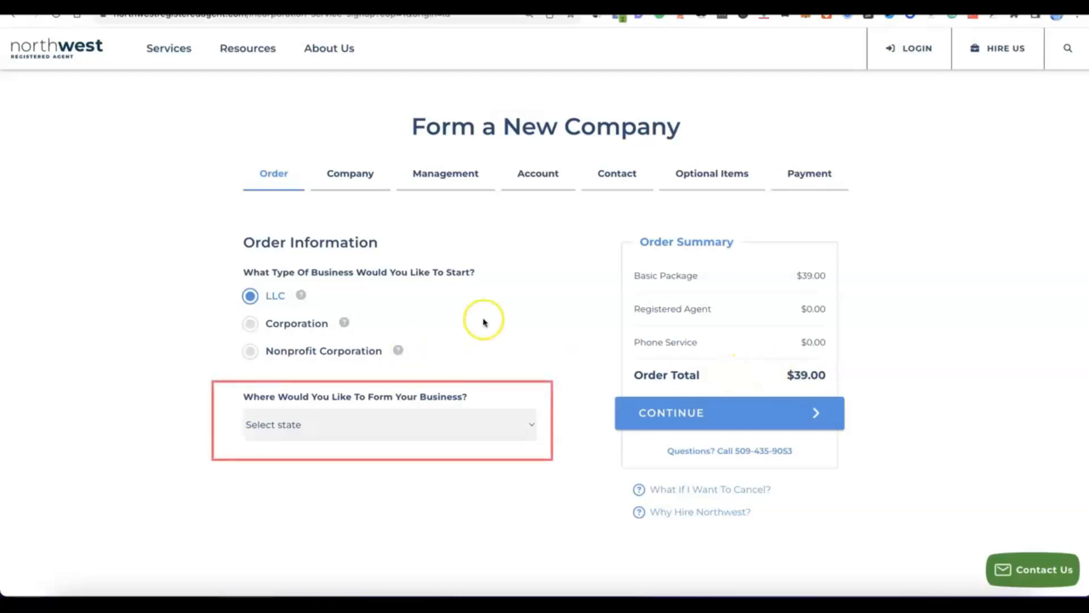
Step: Choose NM - New Mexico as the state for forming the LLC and continue to the company details
{"action": "left_click", "coordinate": [530, 423]}
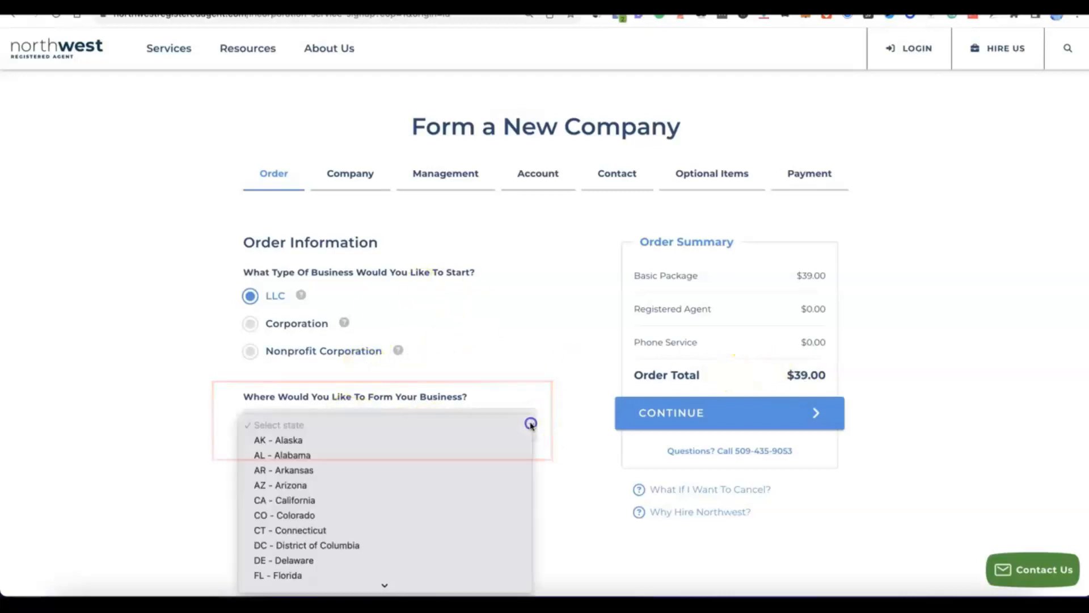
{"action": "scroll", "coordinate": [393, 358], "scroll_direction": "down", "scroll_amount": 3}
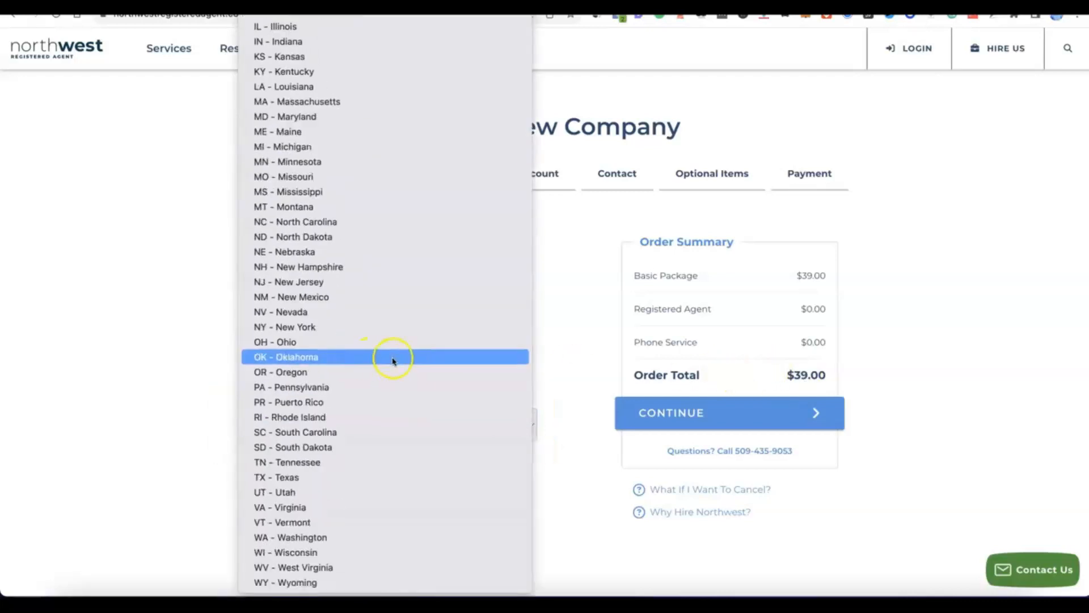
{"action": "left_click", "coordinate": [304, 297]}
{"action": "scroll", "coordinate": [417, 451], "scroll_direction": "down", "scroll_amount": 3}
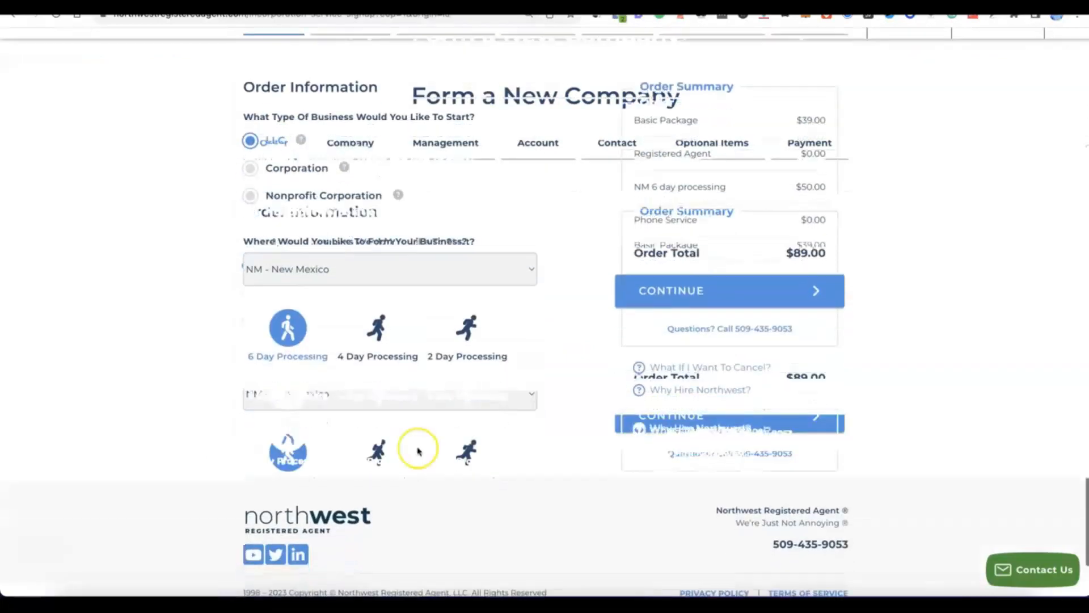
{"action": "scroll", "coordinate": [417, 451], "scroll_direction": "up", "scroll_amount": 2}
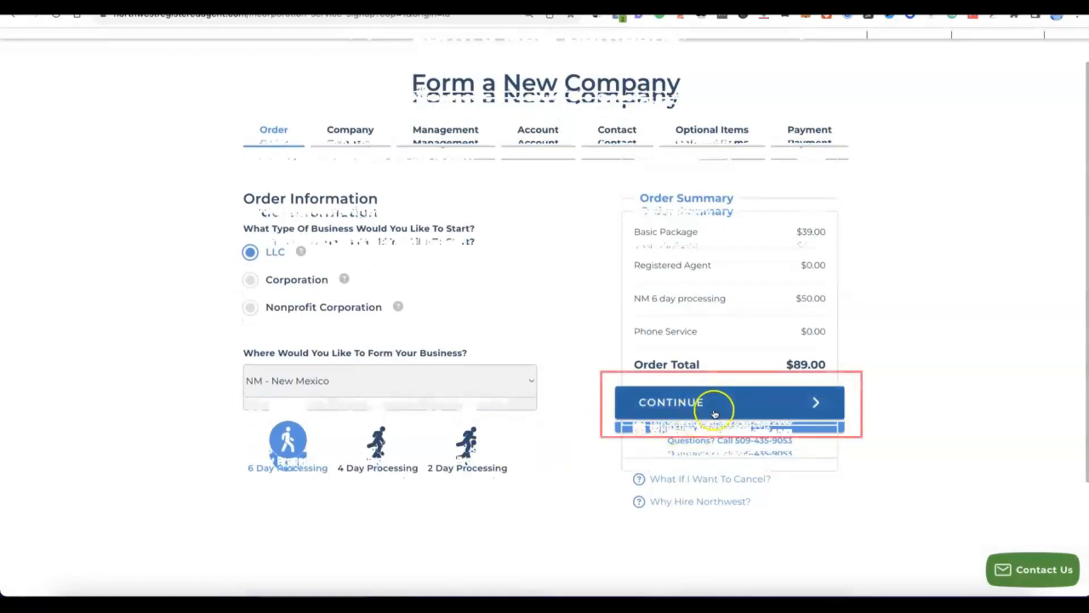
{"action": "left_click", "coordinate": [710, 411]}
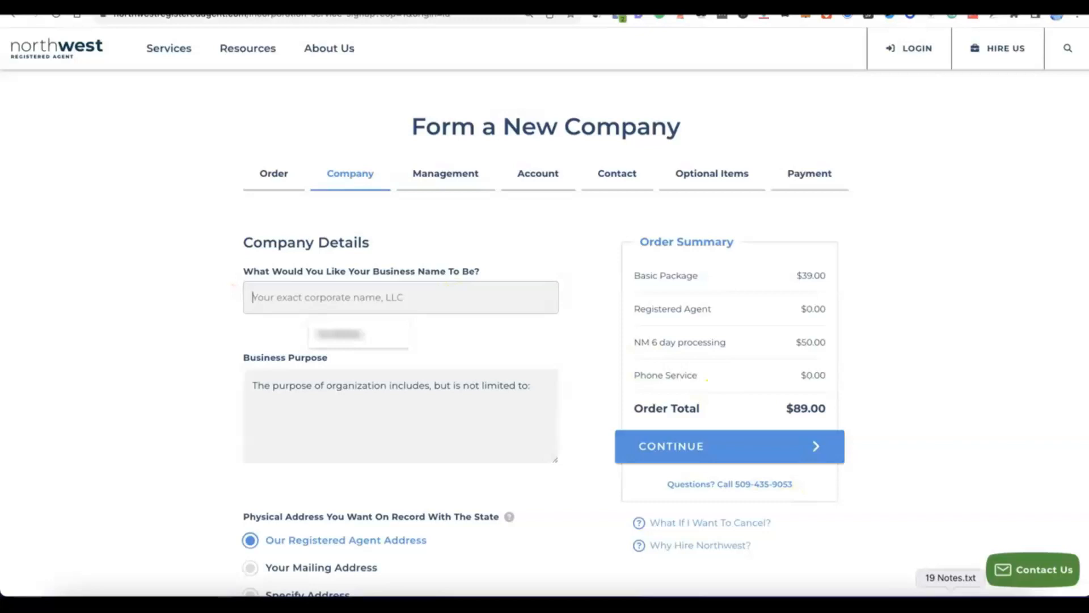
Step: Enter Modoe as the business name and complete the business purpose with "E-commerce - online selling of general products."
{"action": "left_click", "coordinate": [423, 295]}
{"action": "type", "text": "Modoe"}
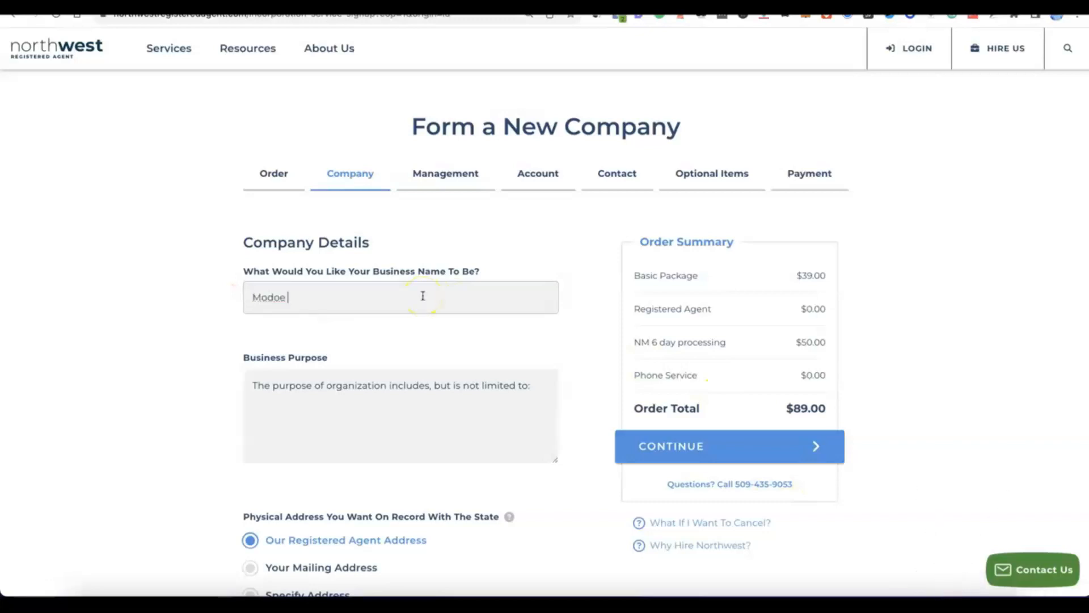
{"action": "left_click", "coordinate": [320, 400]}
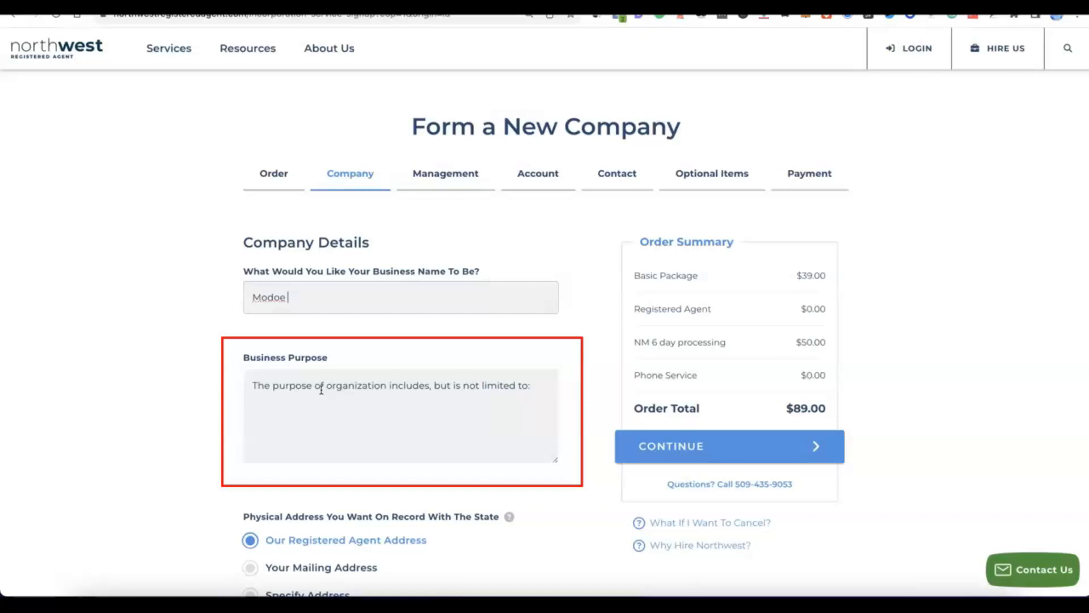
{"action": "left_click", "coordinate": [305, 424]}
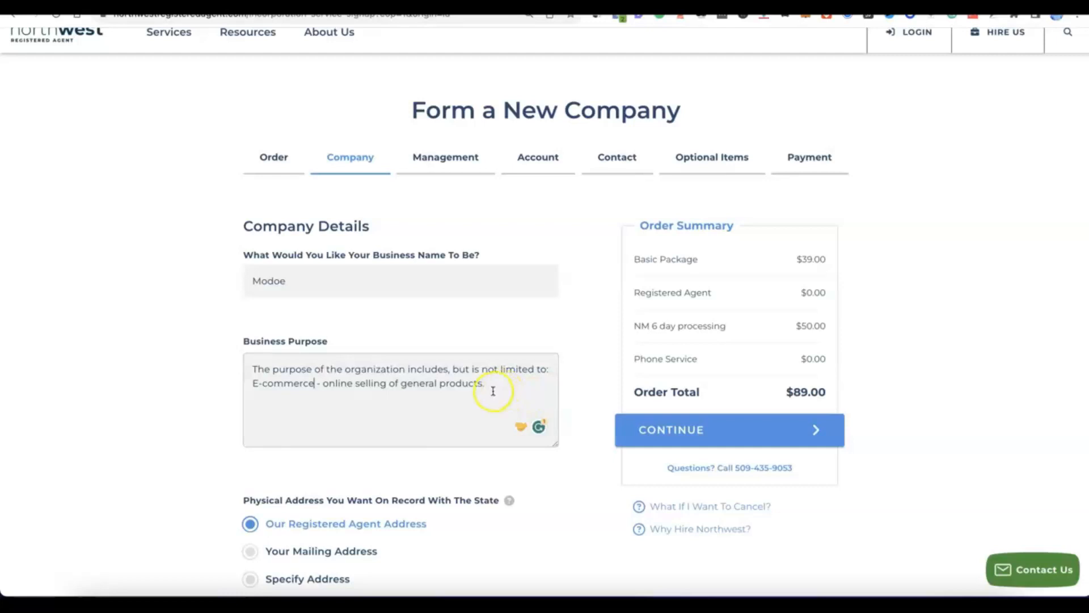
Step: Keep the registered agent address for both the physical and mailing address on record, and continue to company management
{"action": "scroll", "coordinate": [493, 389], "scroll_direction": "down", "scroll_amount": 3}
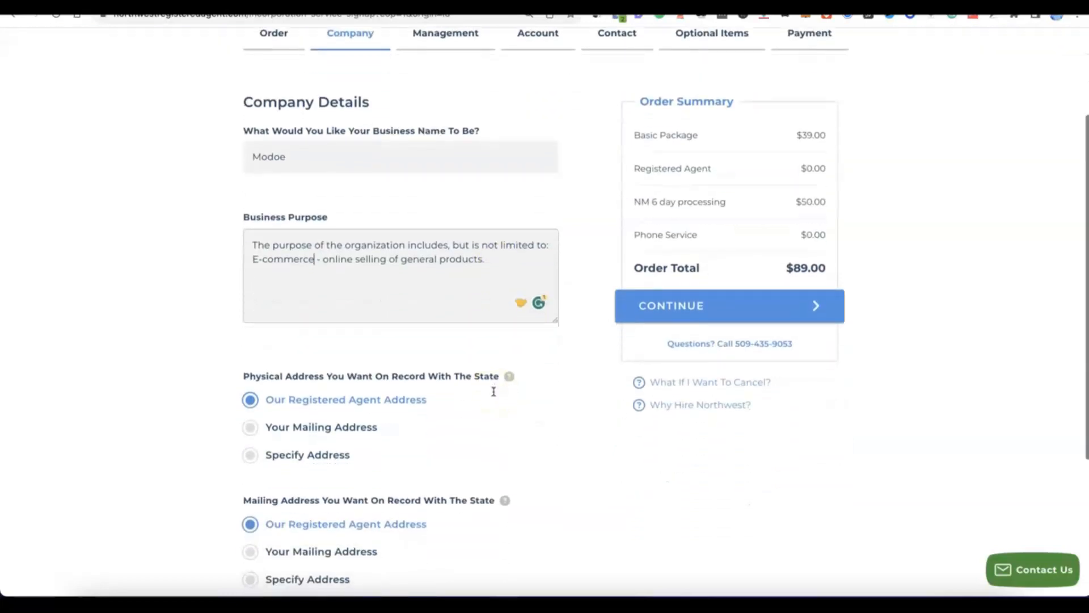
{"action": "scroll", "coordinate": [494, 391], "scroll_direction": "down", "scroll_amount": 1}
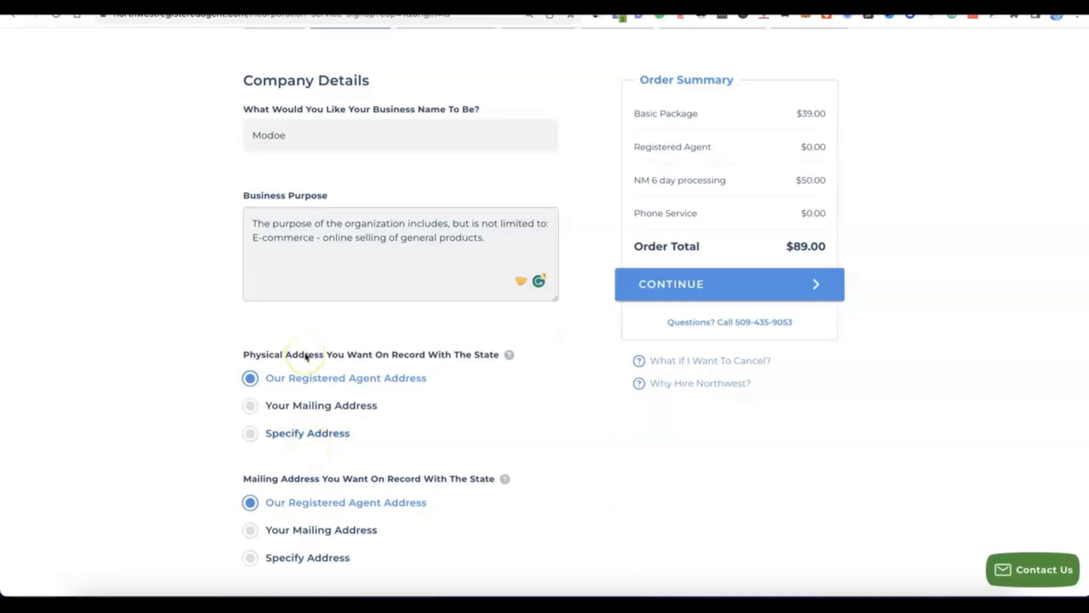
{"action": "scroll", "coordinate": [307, 356], "scroll_direction": "down", "scroll_amount": 3}
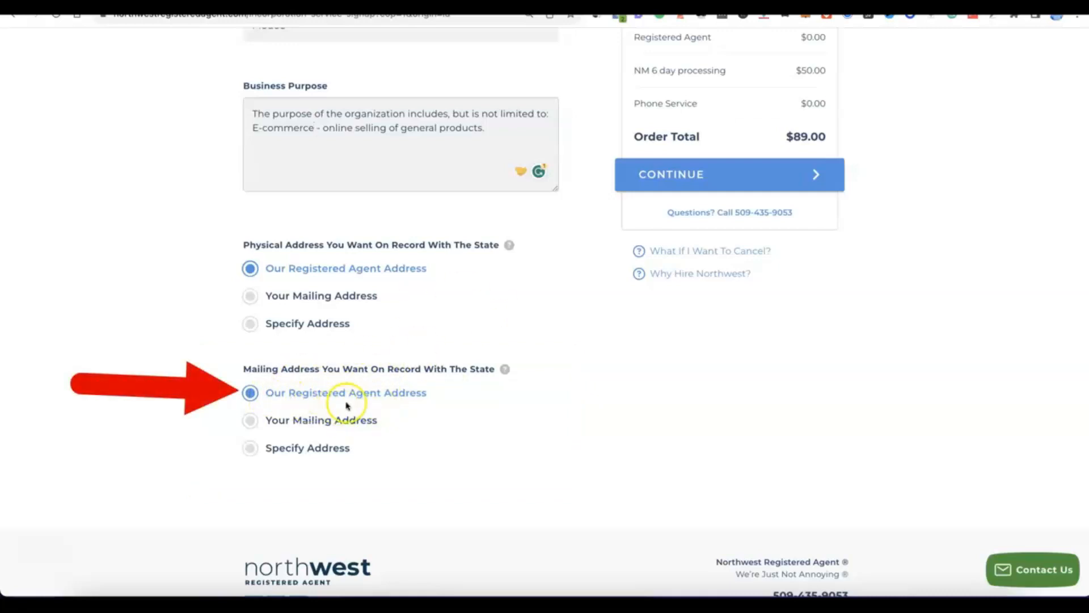
{"action": "scroll", "coordinate": [425, 397], "scroll_direction": "up", "scroll_amount": 5}
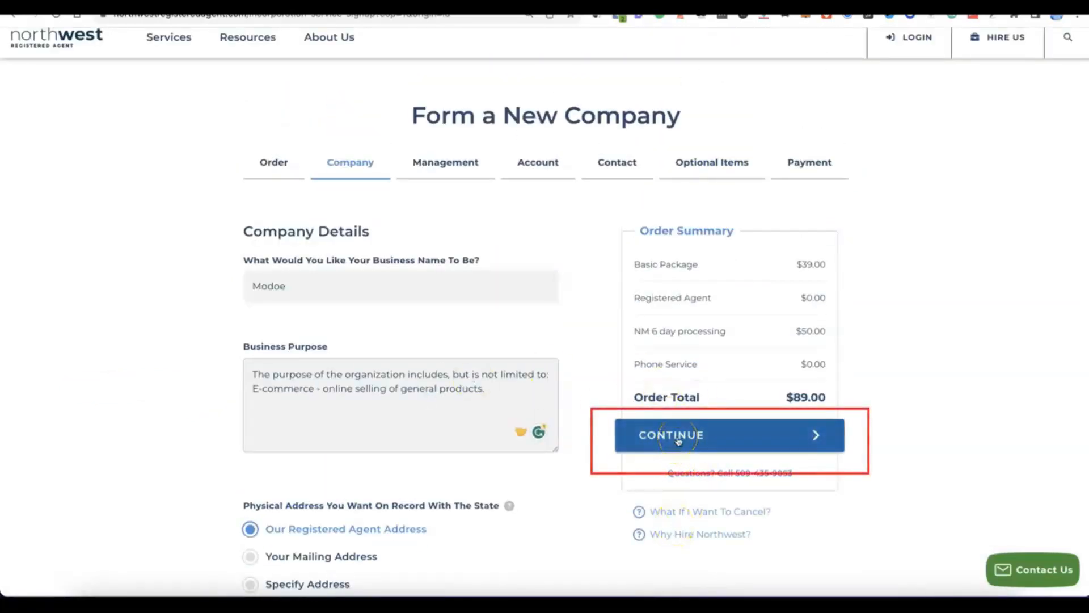
{"action": "left_click", "coordinate": [676, 445]}
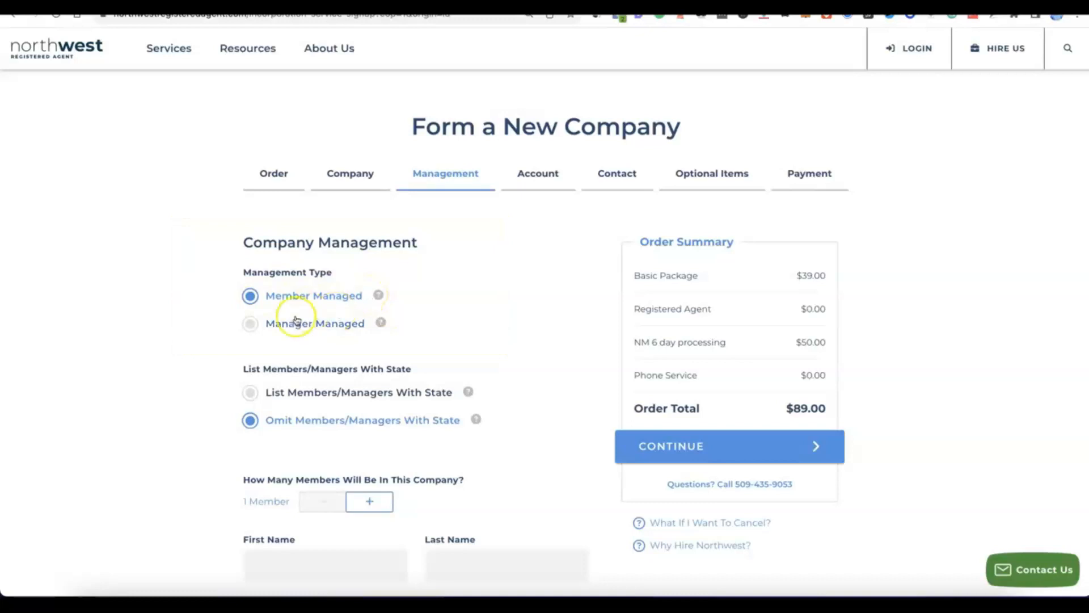
Step: Set the company to 2 members and enter each member's first and last name
{"action": "scroll", "coordinate": [306, 290], "scroll_direction": "down", "scroll_amount": 2}
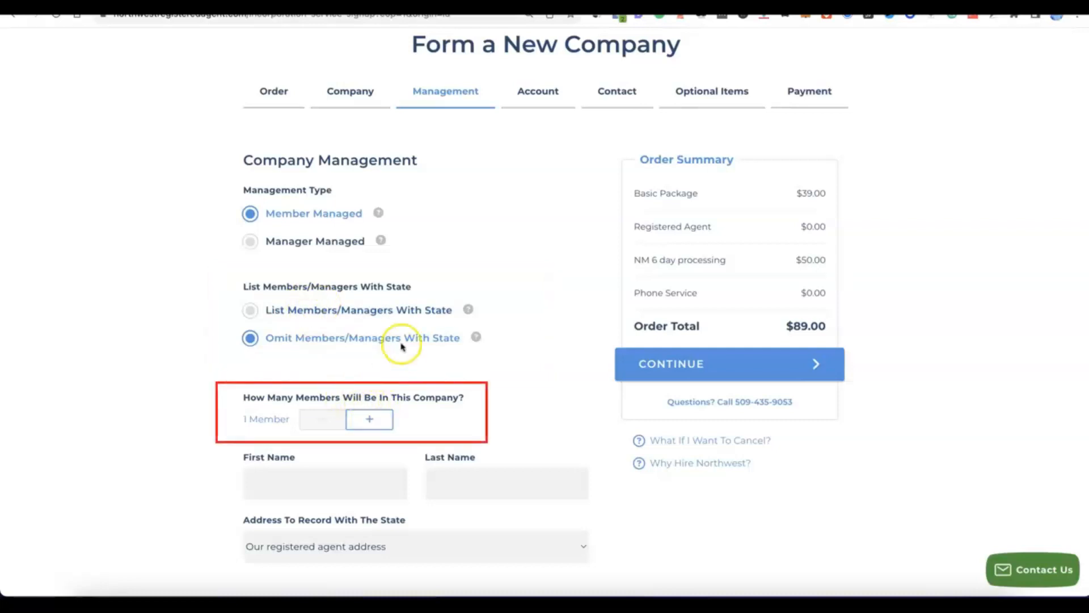
{"action": "left_click", "coordinate": [374, 419]}
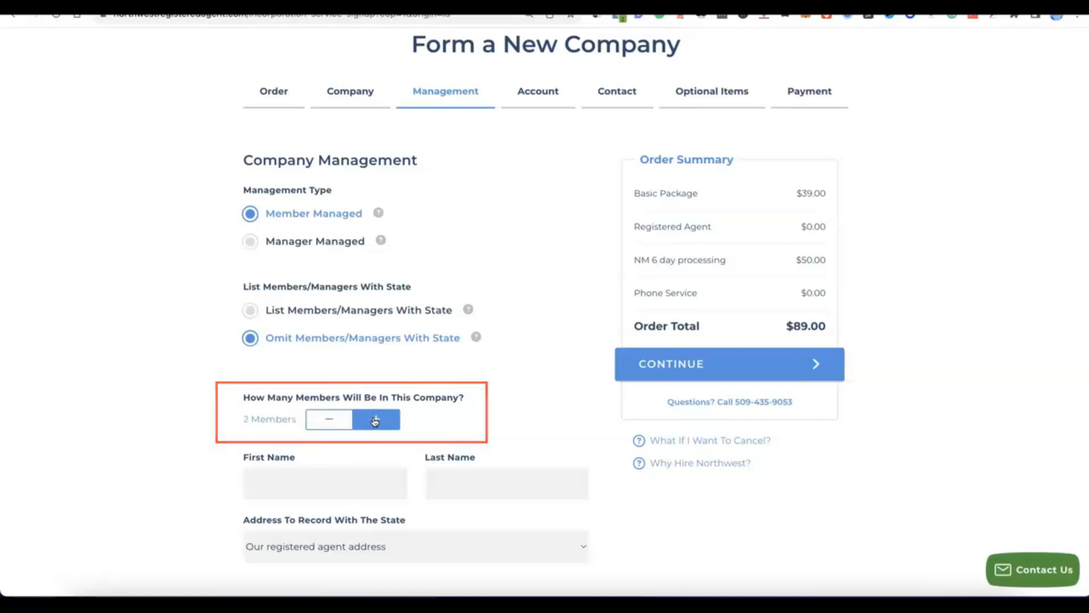
{"action": "scroll", "coordinate": [374, 421], "scroll_direction": "down", "scroll_amount": 1}
{"action": "scroll", "coordinate": [374, 421], "scroll_direction": "down", "scroll_amount": 4}
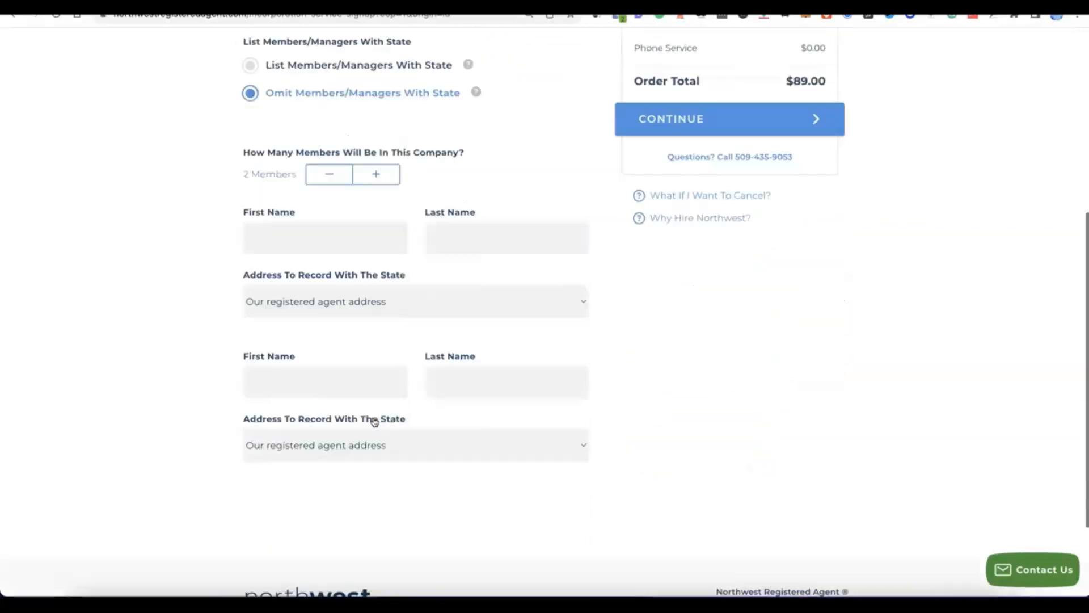
Step: Submit the member-managed company details and proceed to the account setup
{"action": "scroll", "coordinate": [370, 419], "scroll_direction": "up", "scroll_amount": 1}
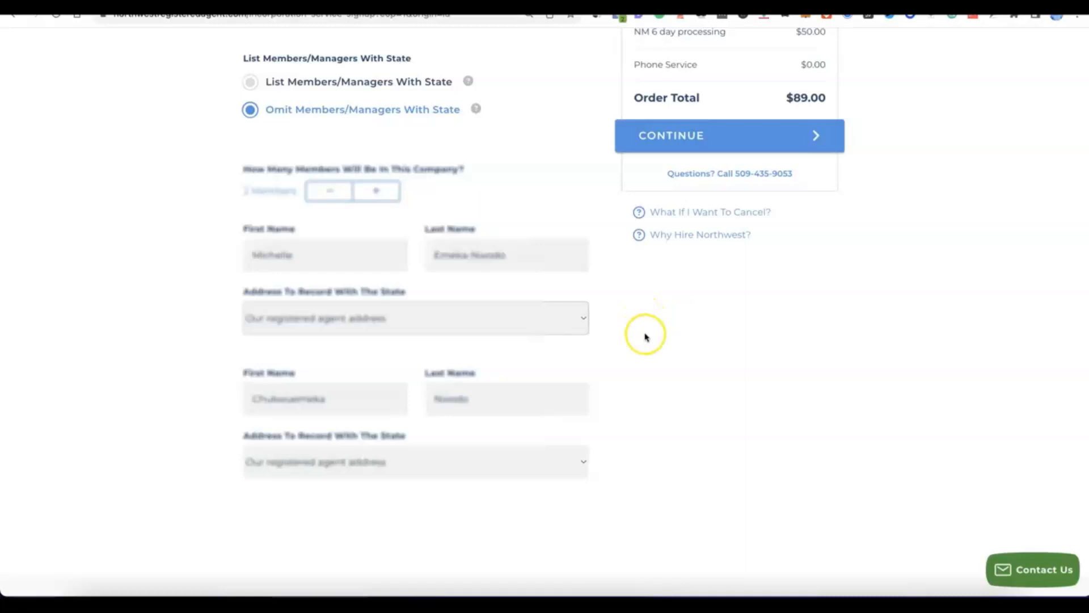
{"action": "scroll", "coordinate": [645, 326], "scroll_direction": "up", "scroll_amount": 2}
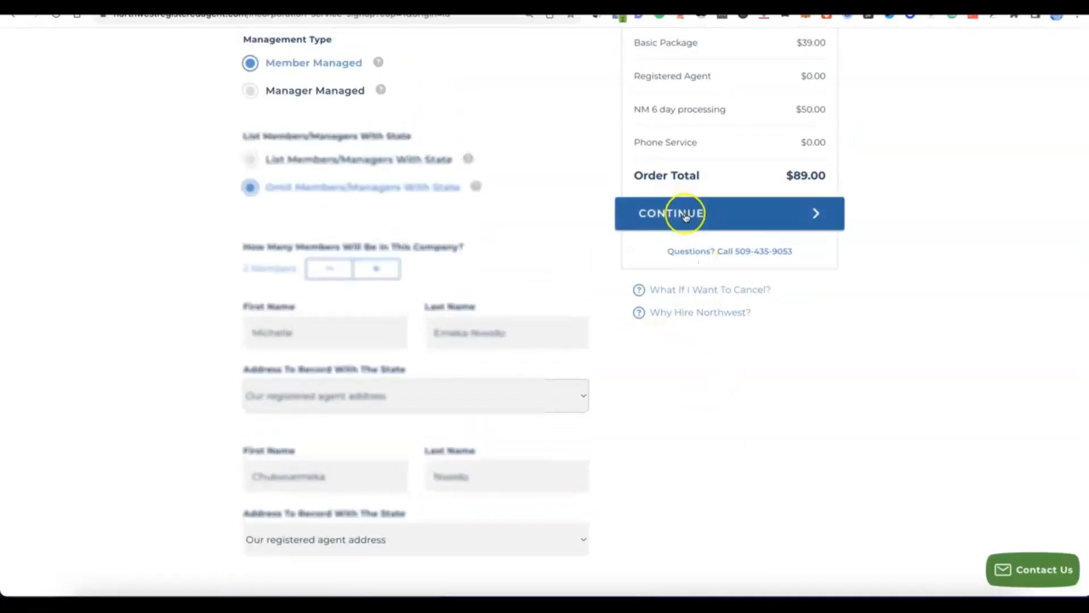
{"action": "scroll", "coordinate": [688, 219], "scroll_direction": "up", "scroll_amount": 1}
{"action": "left_click", "coordinate": [686, 232]}
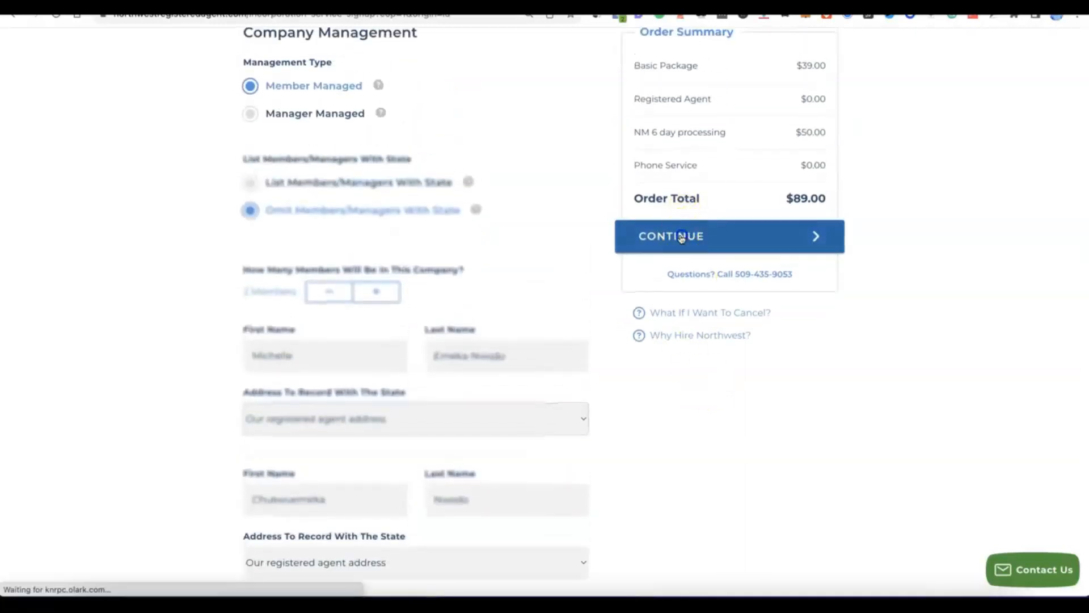
{"action": "left_click", "coordinate": [674, 234]}
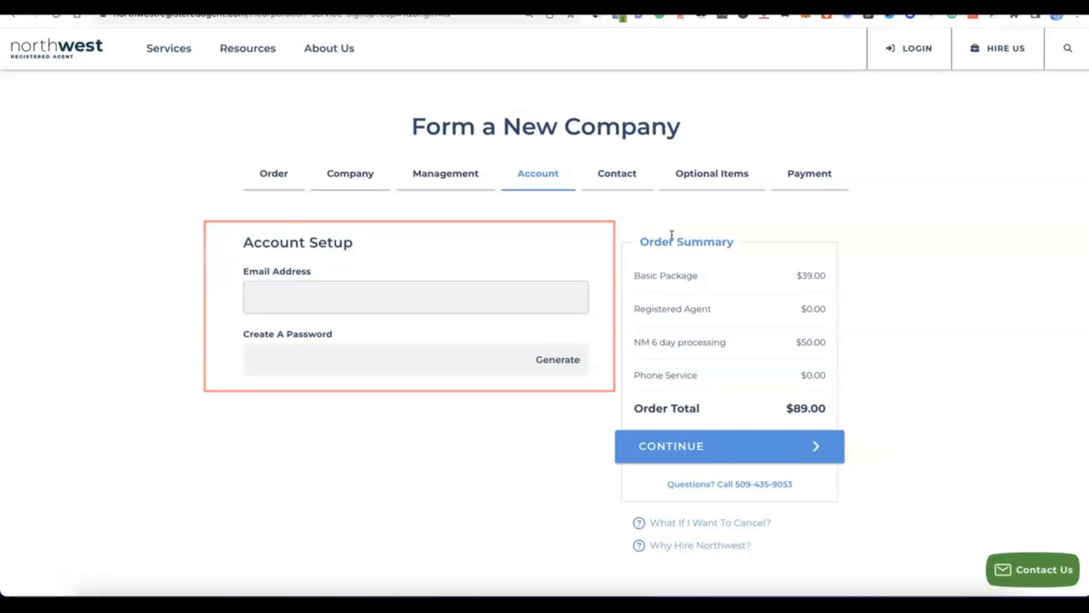
Step: Enter the account email address, generate an account password, and continue to the contact details
{"action": "left_click", "coordinate": [370, 287]}
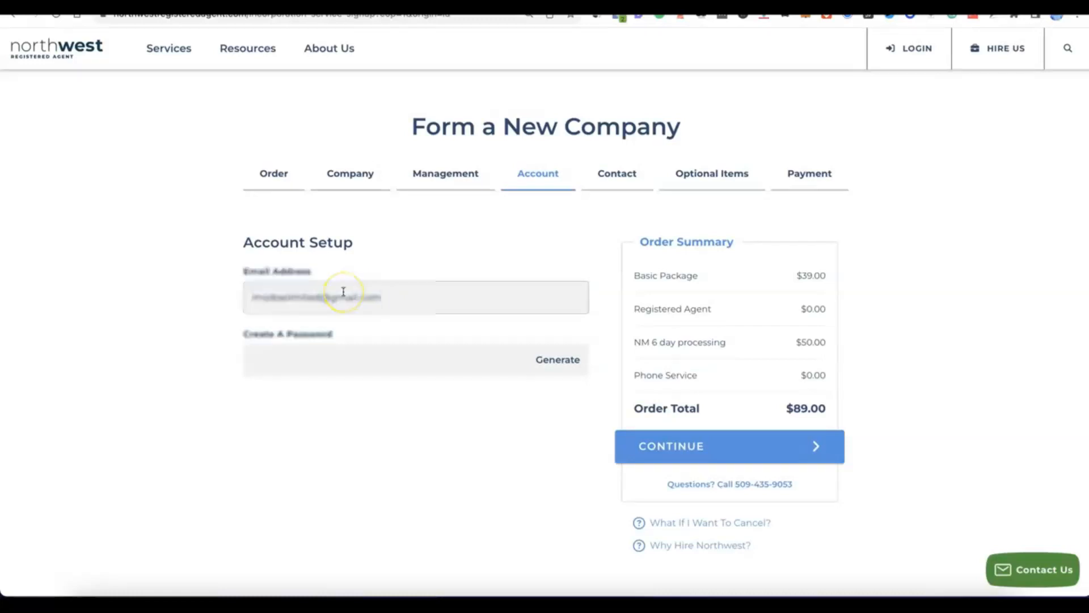
{"action": "left_click", "coordinate": [350, 358]}
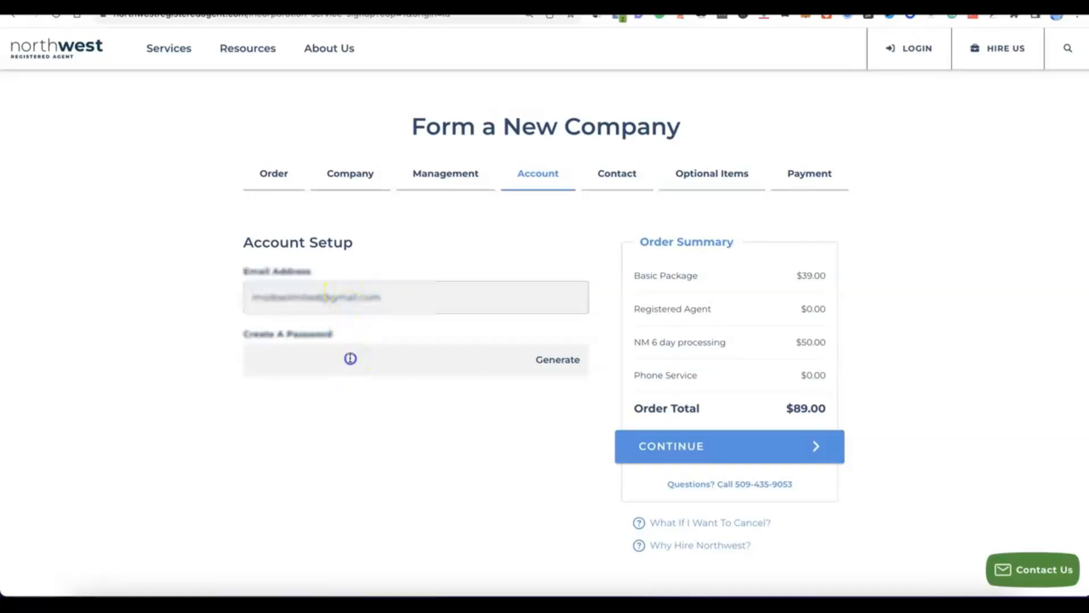
{"action": "left_click", "coordinate": [562, 362]}
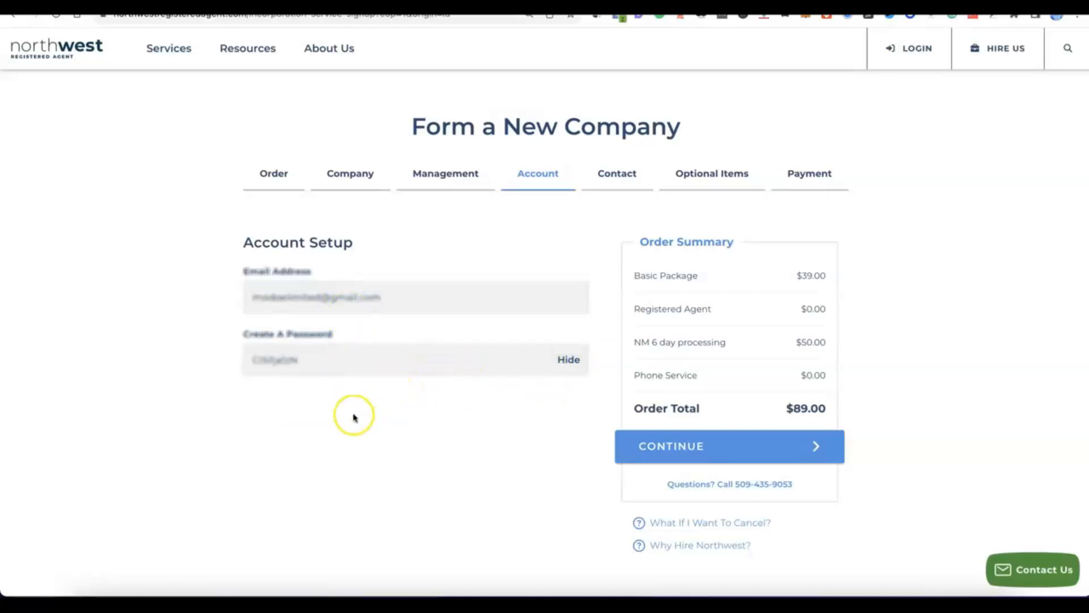
{"action": "scroll", "coordinate": [395, 409], "scroll_direction": "down", "scroll_amount": 1}
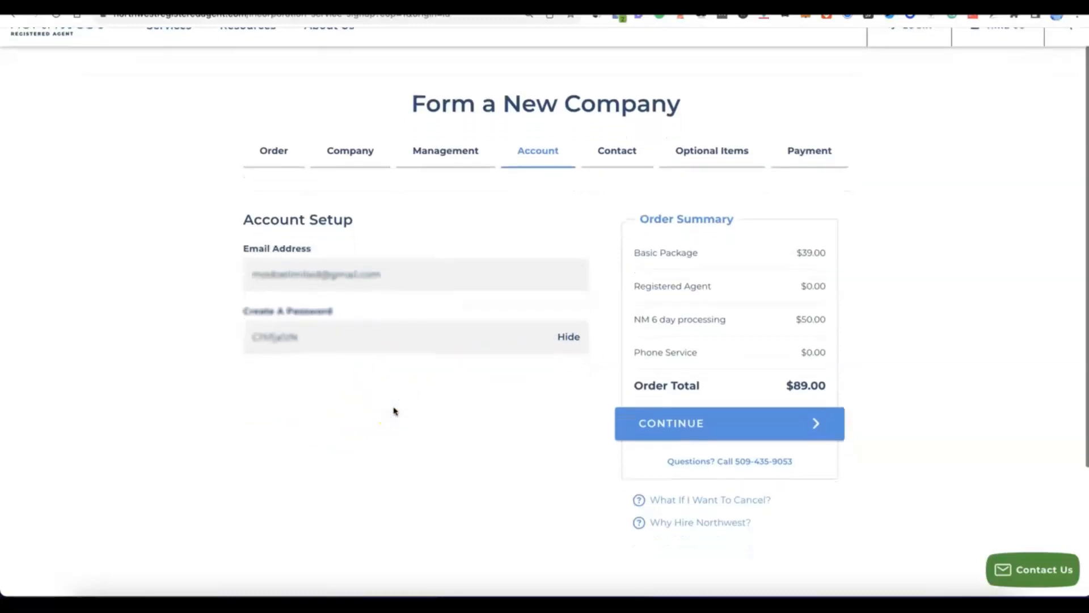
{"action": "left_click", "coordinate": [694, 432]}
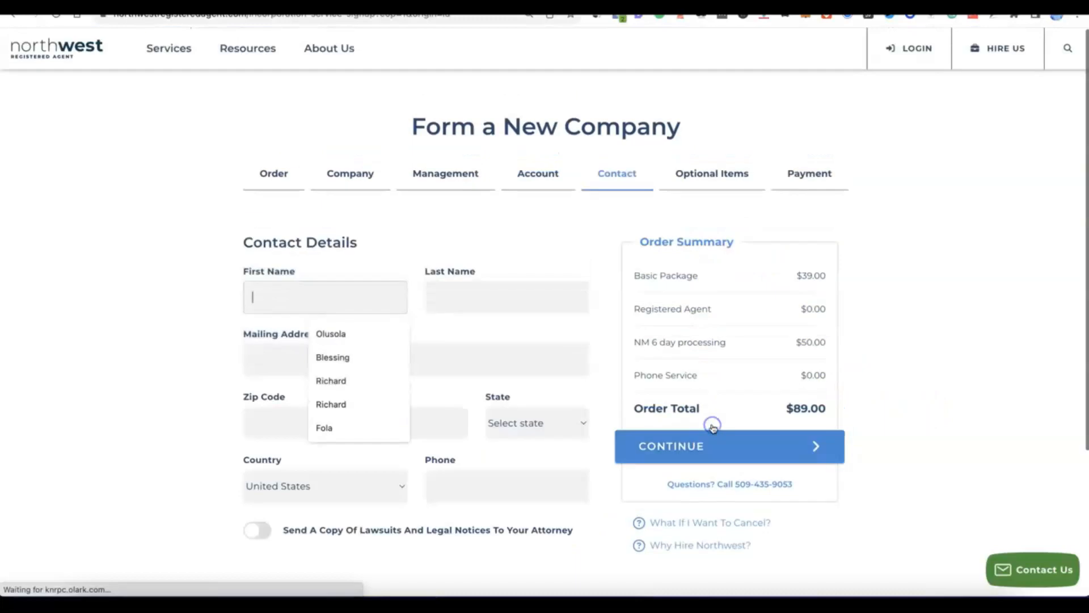
Step: Fill in the contact's name, mailing address, postal code, city, province, country and phone, and continue to the optional items
{"action": "left_click", "coordinate": [173, 266]}
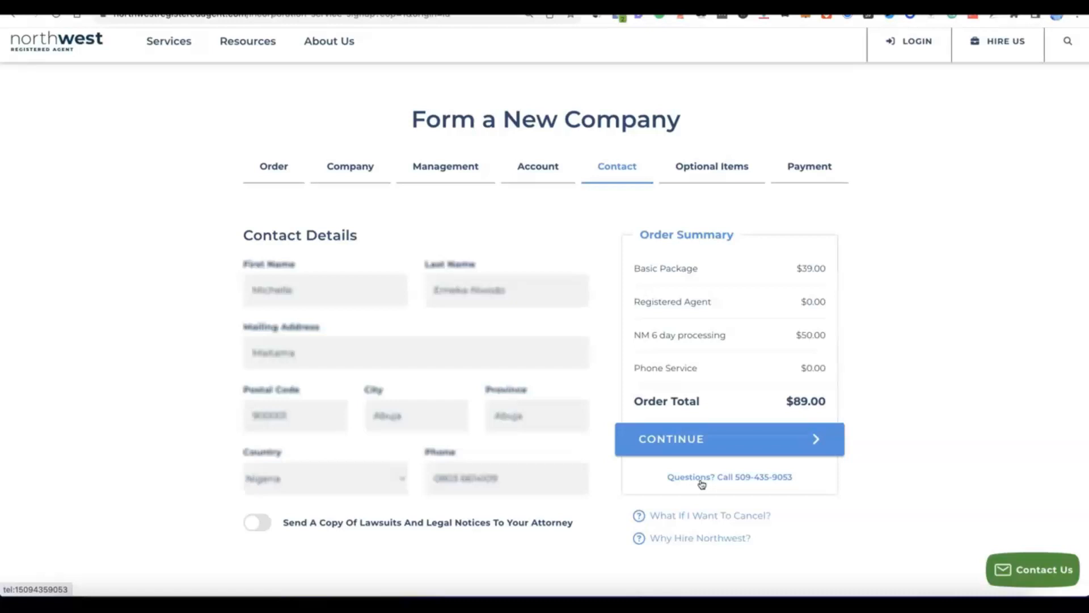
{"action": "left_click", "coordinate": [676, 448]}
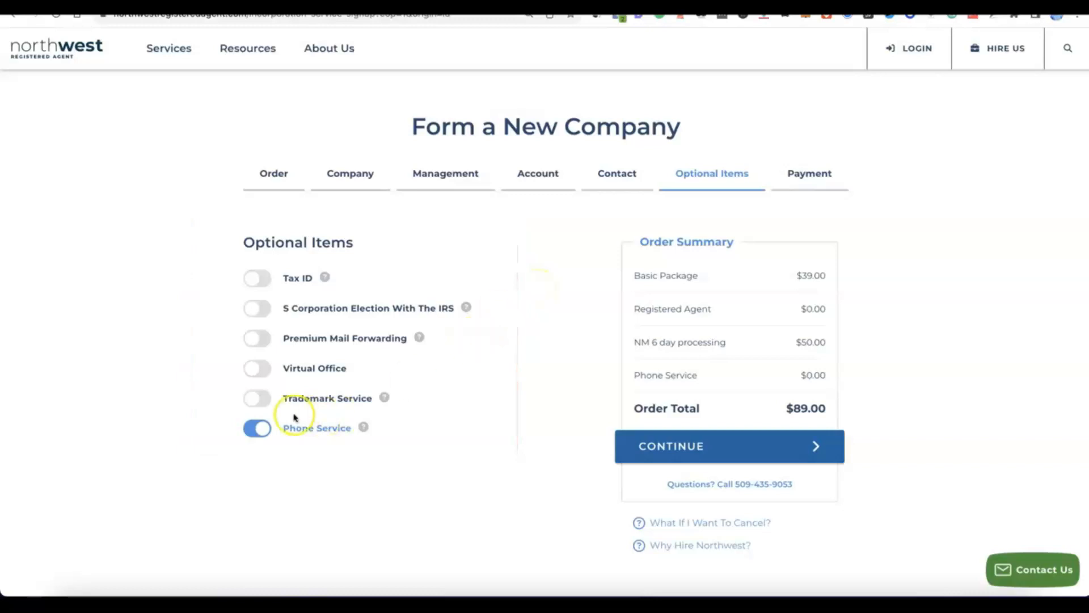
Step: Remove the Phone Service optional item from the order
{"action": "left_click", "coordinate": [264, 432]}
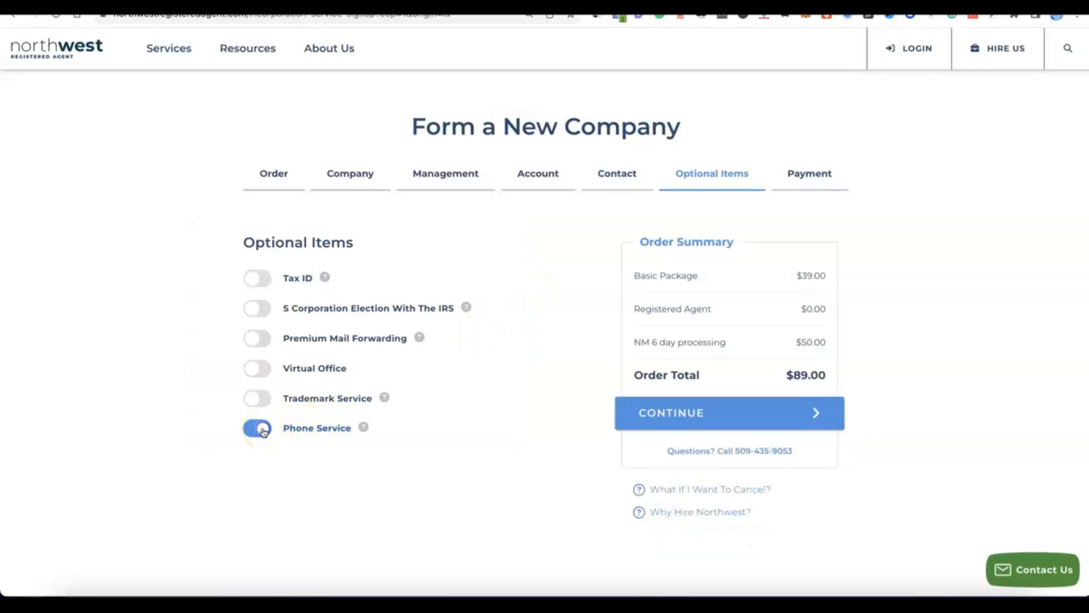
{"action": "left_click", "coordinate": [252, 431]}
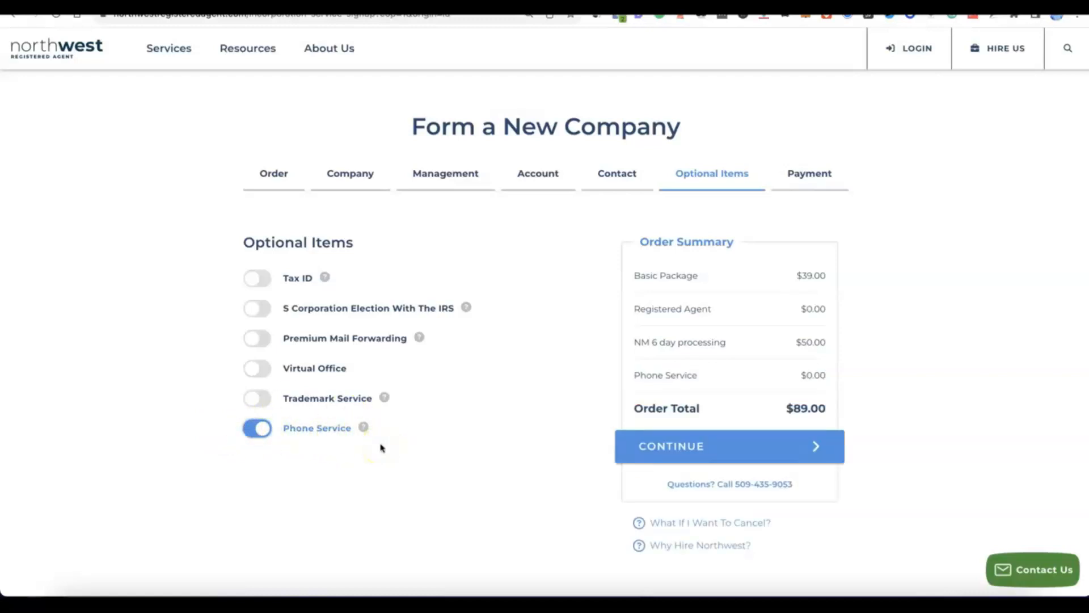
{"action": "left_click", "coordinate": [262, 431]}
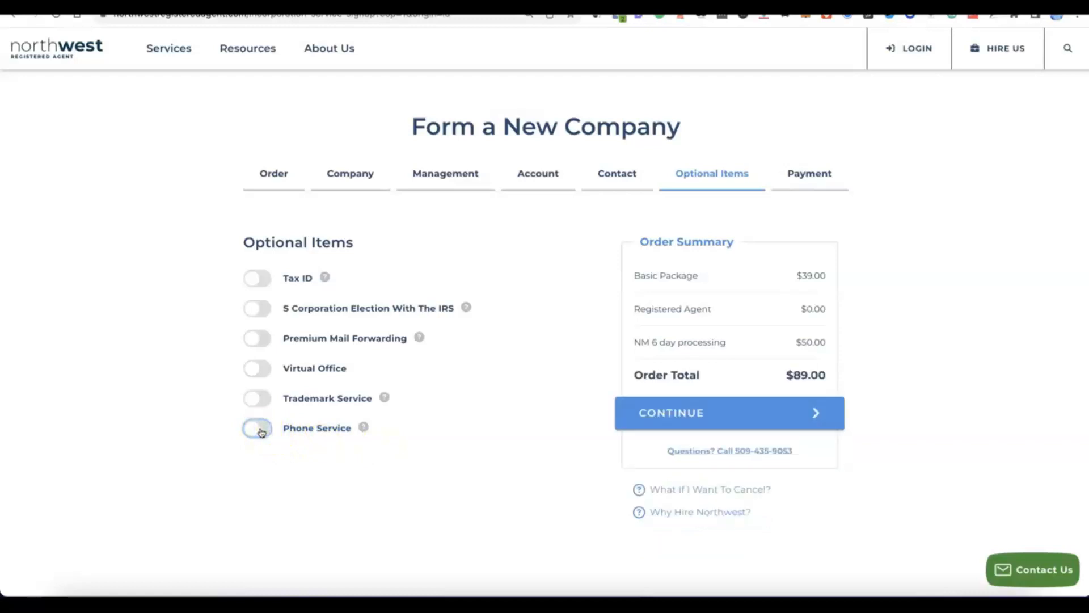
Step: Add the Tax ID service with the Do NOT Have Social Security Number option
{"action": "left_click", "coordinate": [251, 277]}
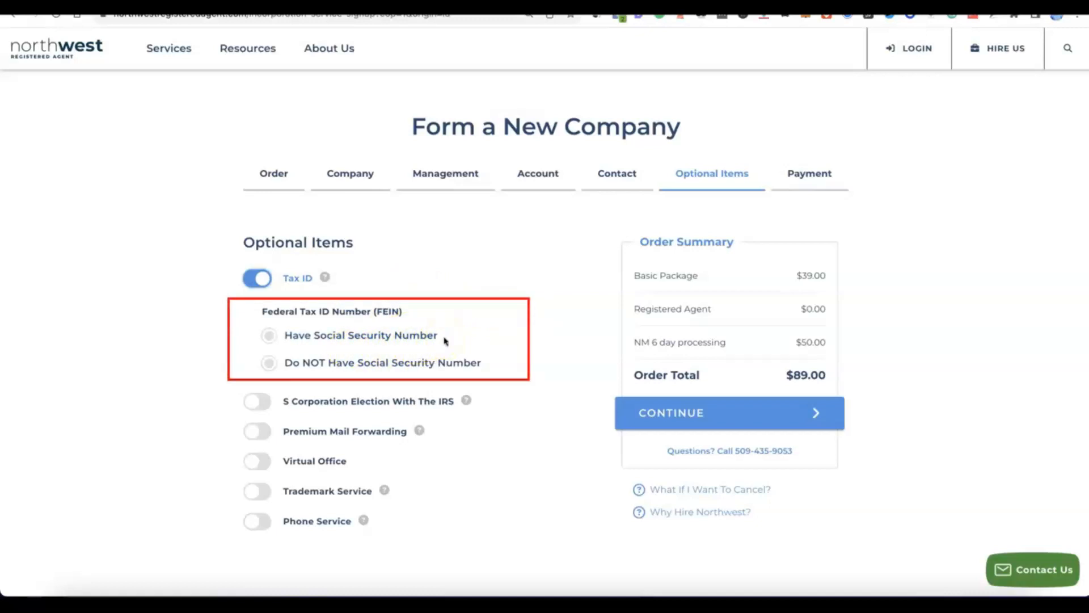
{"action": "left_click", "coordinate": [270, 334]}
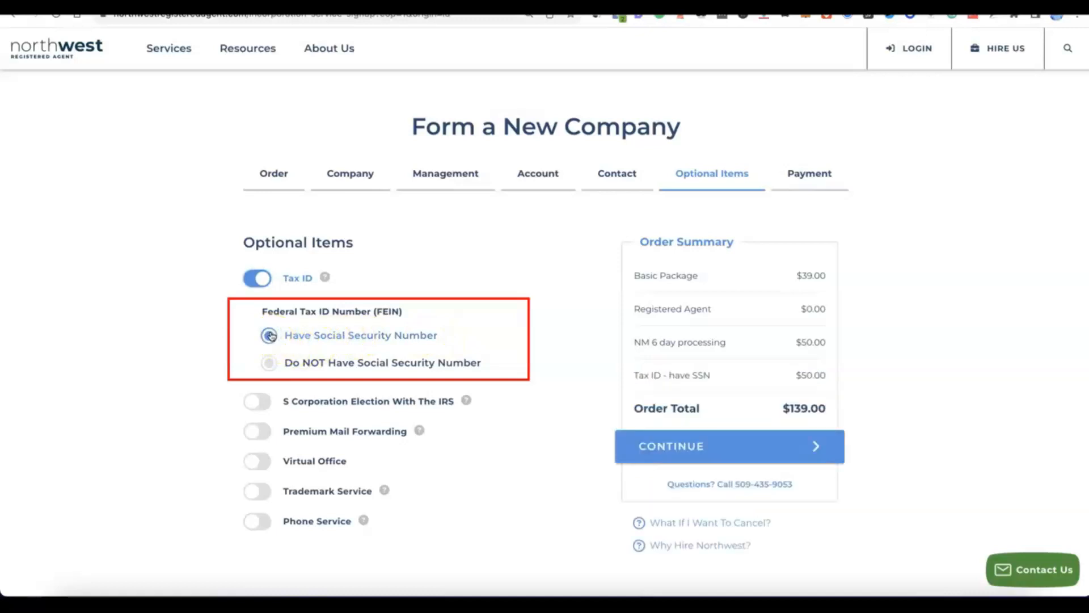
{"action": "left_click", "coordinate": [264, 364]}
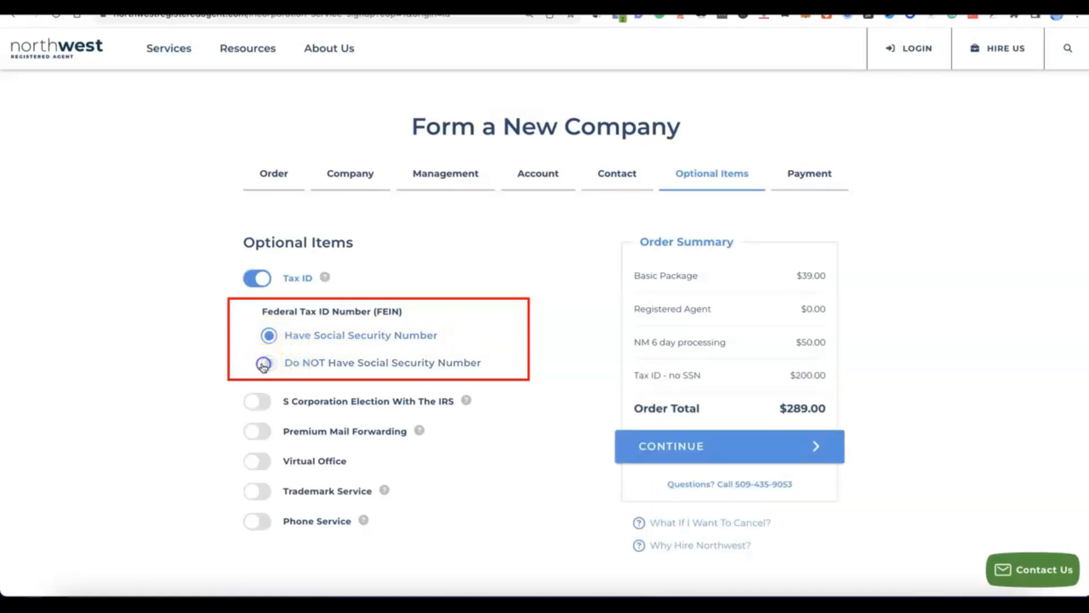
{"action": "left_click", "coordinate": [367, 370]}
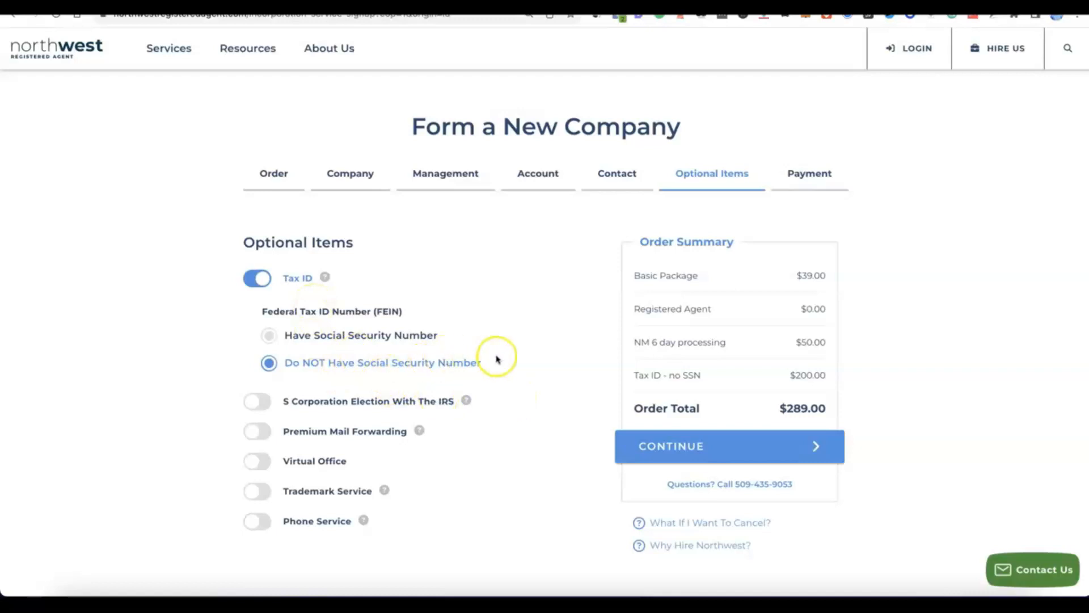
{"action": "scroll", "coordinate": [497, 359], "scroll_direction": "down", "scroll_amount": 1}
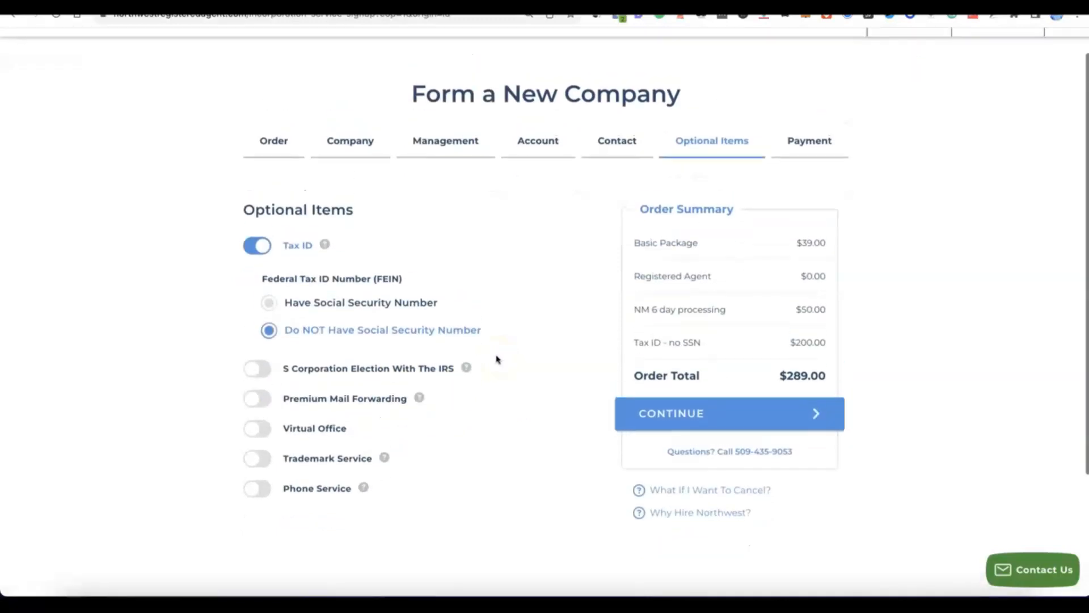
Step: Continue to payment, fill in the cardholder name, card number, expiration date and CVV, and place the order
{"action": "left_click", "coordinate": [687, 414]}
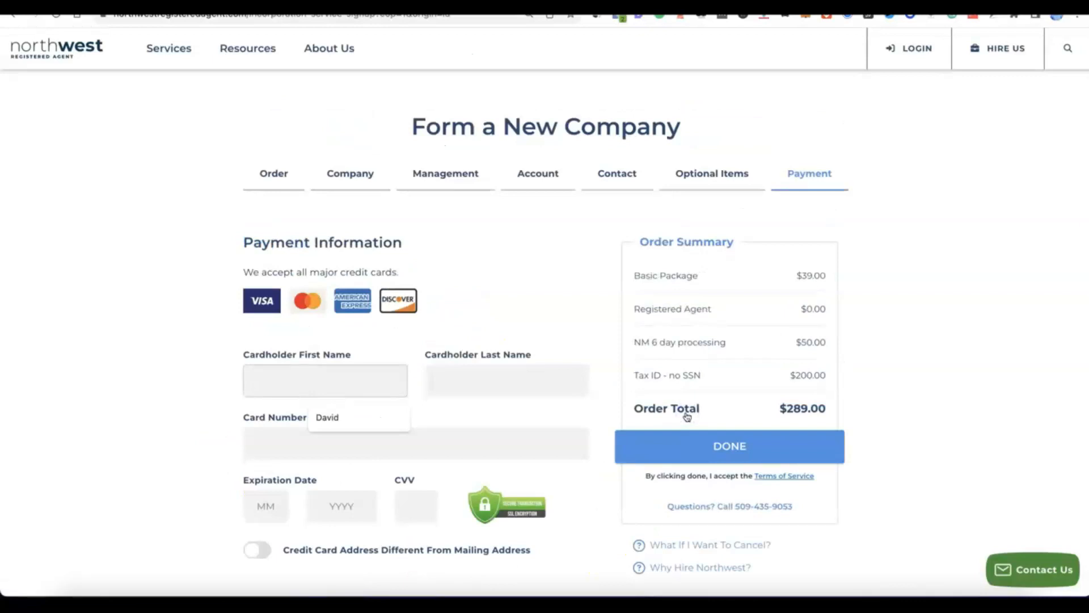
{"action": "scroll", "coordinate": [687, 414], "scroll_direction": "down", "scroll_amount": 3}
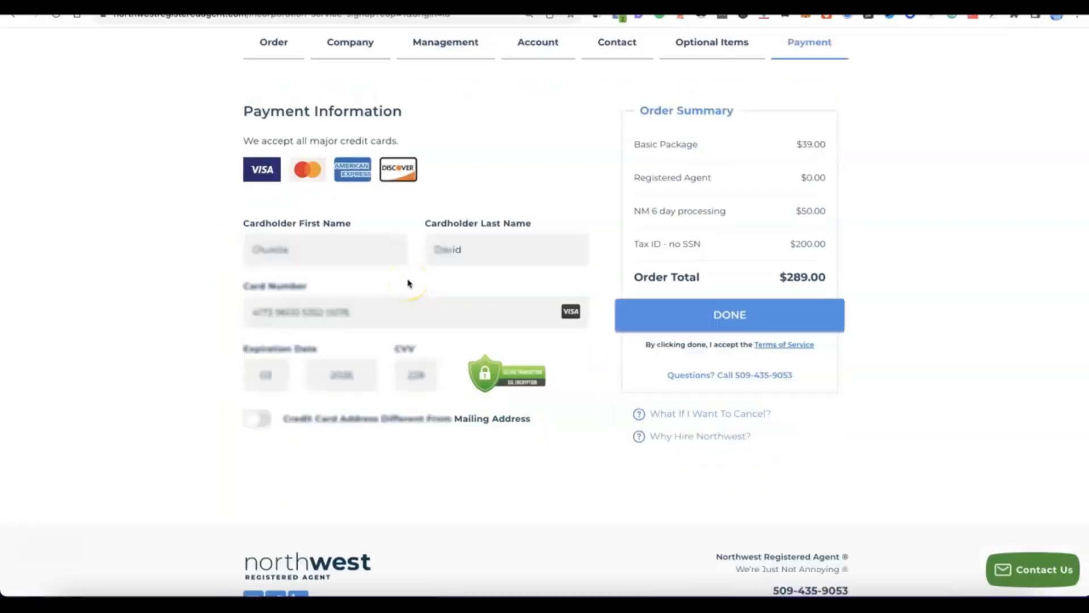
{"action": "left_click", "coordinate": [695, 316]}
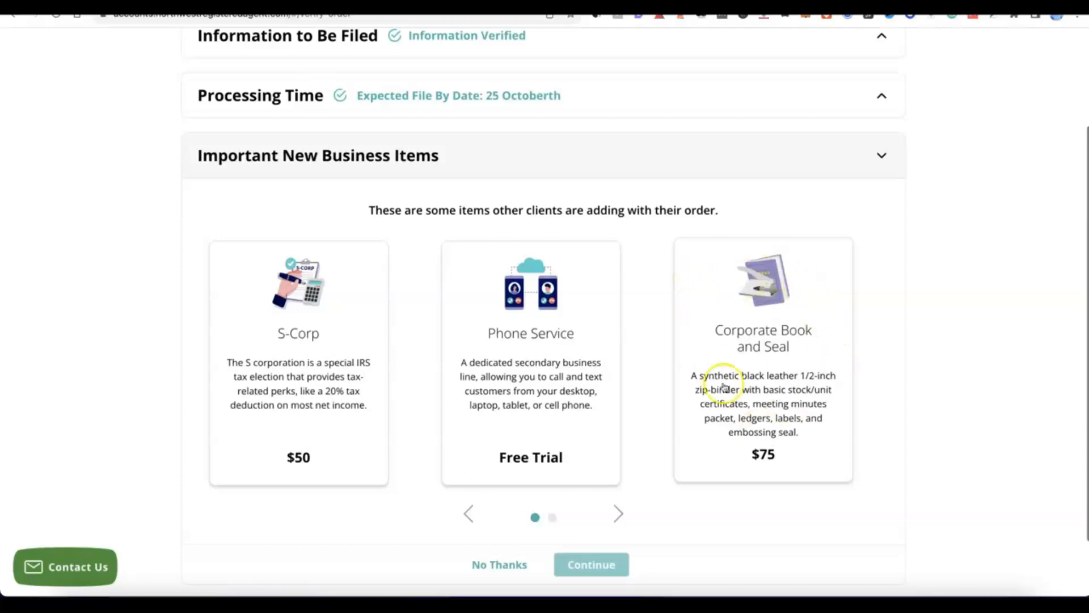
Step: Decline the extra new business items and submit the verified order for Modoe
{"action": "scroll", "coordinate": [669, 306], "scroll_direction": "down", "scroll_amount": 1}
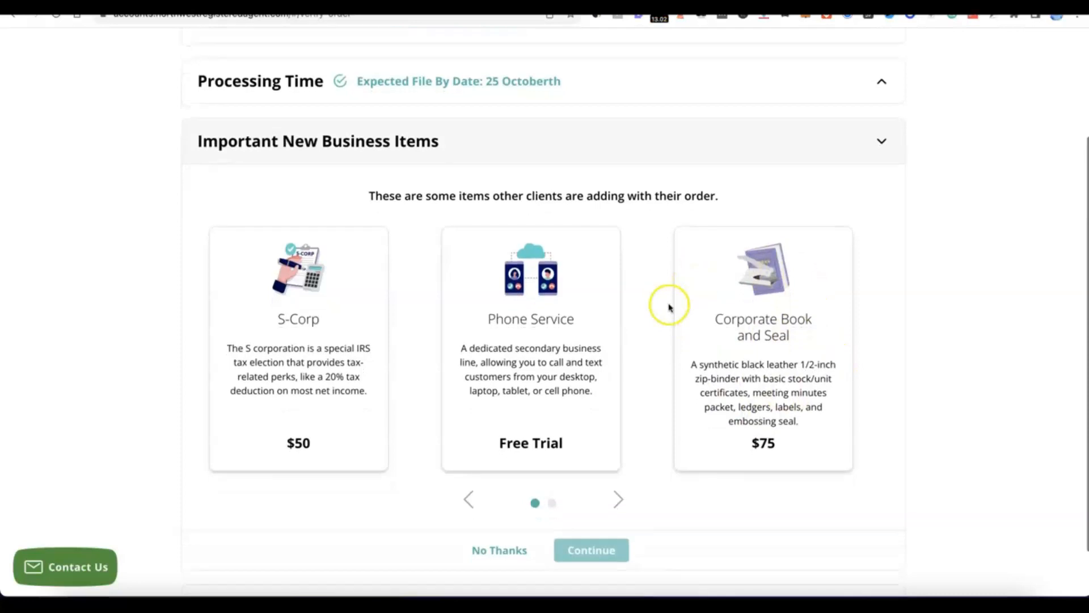
{"action": "scroll", "coordinate": [566, 355], "scroll_direction": "down", "scroll_amount": 2}
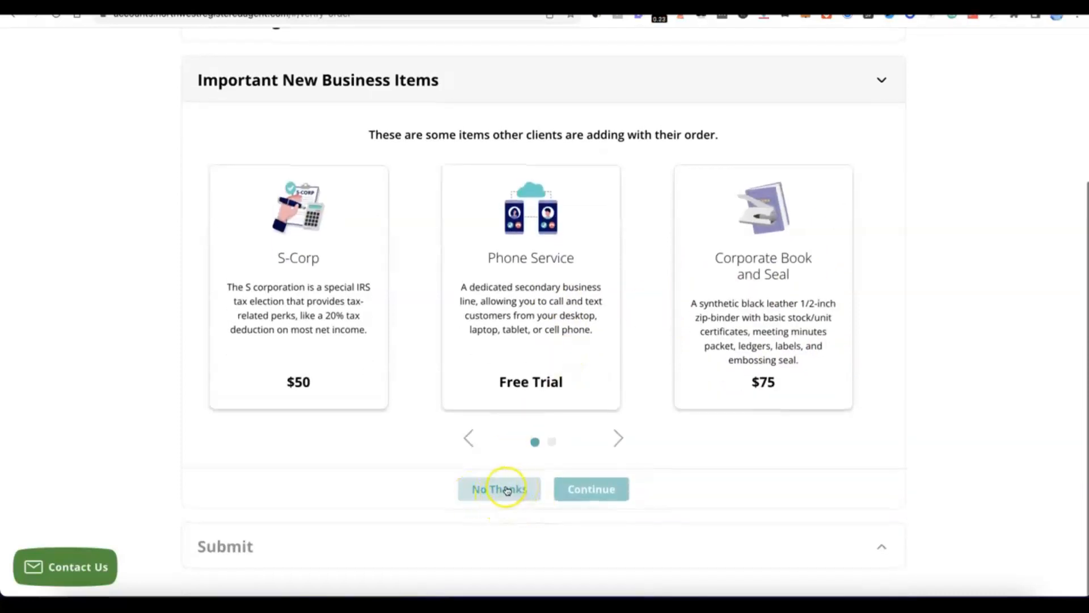
{"action": "left_click", "coordinate": [506, 489]}
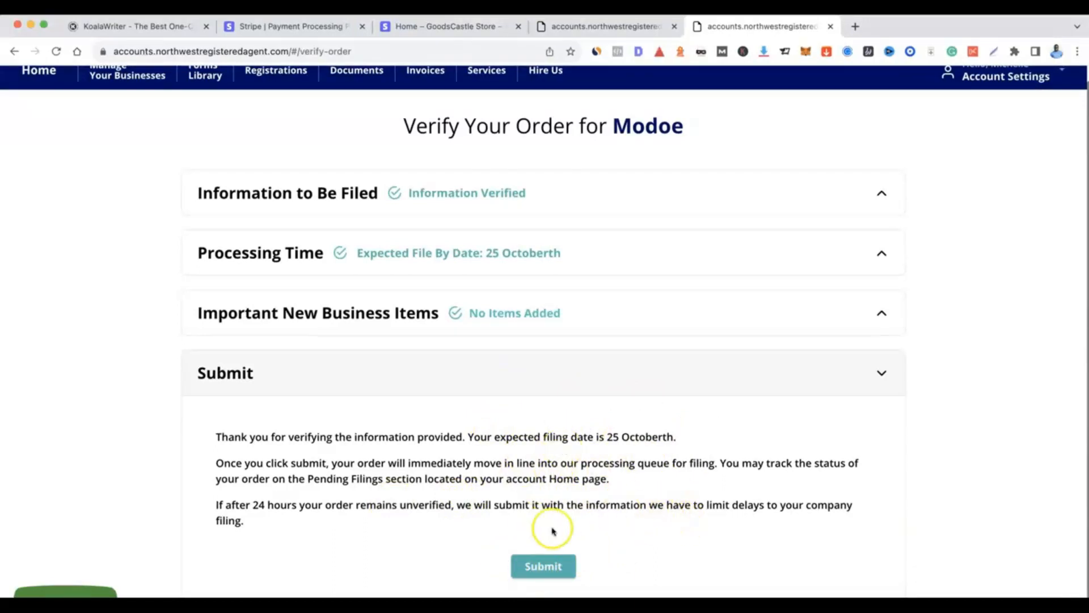
{"action": "left_click", "coordinate": [544, 566]}
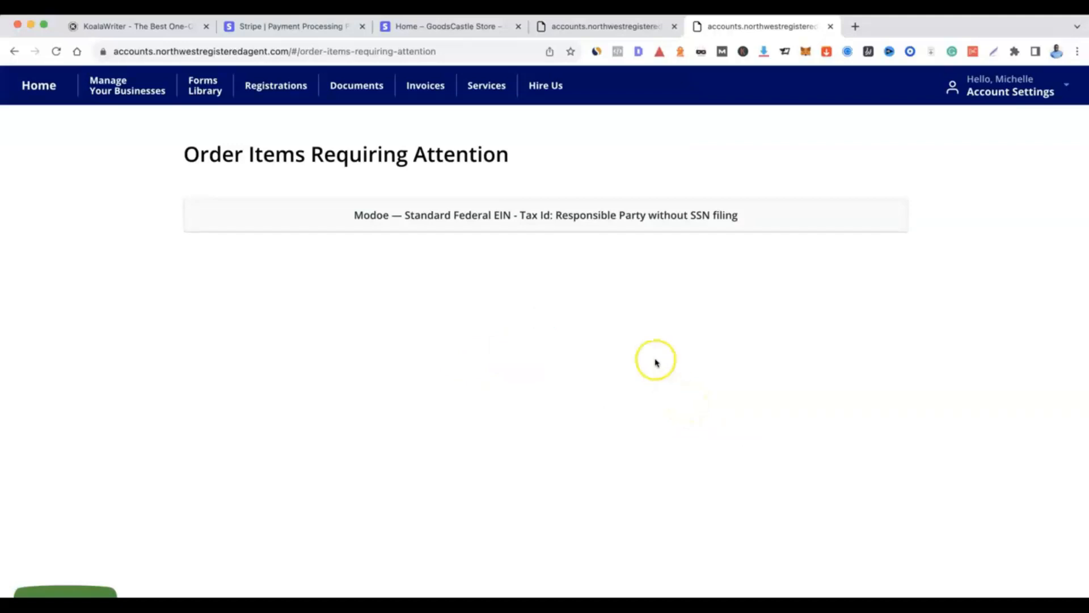
Step: In the Modoe federal EIN item without SSN, select the existing contact as responsible party and fill in the company principal address
{"action": "left_click", "coordinate": [503, 215]}
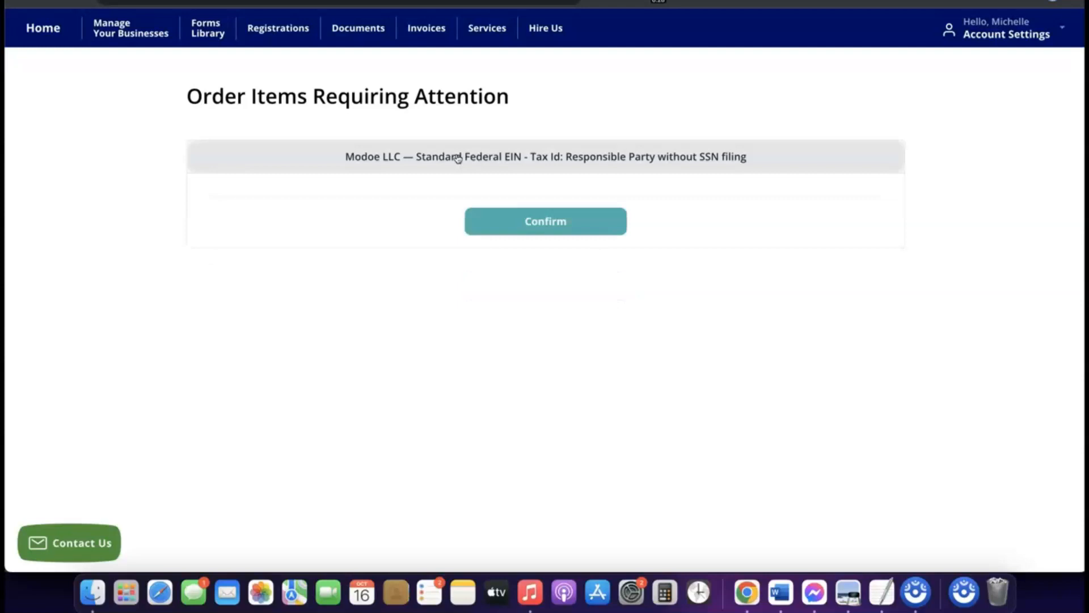
{"action": "left_click", "coordinate": [432, 154]}
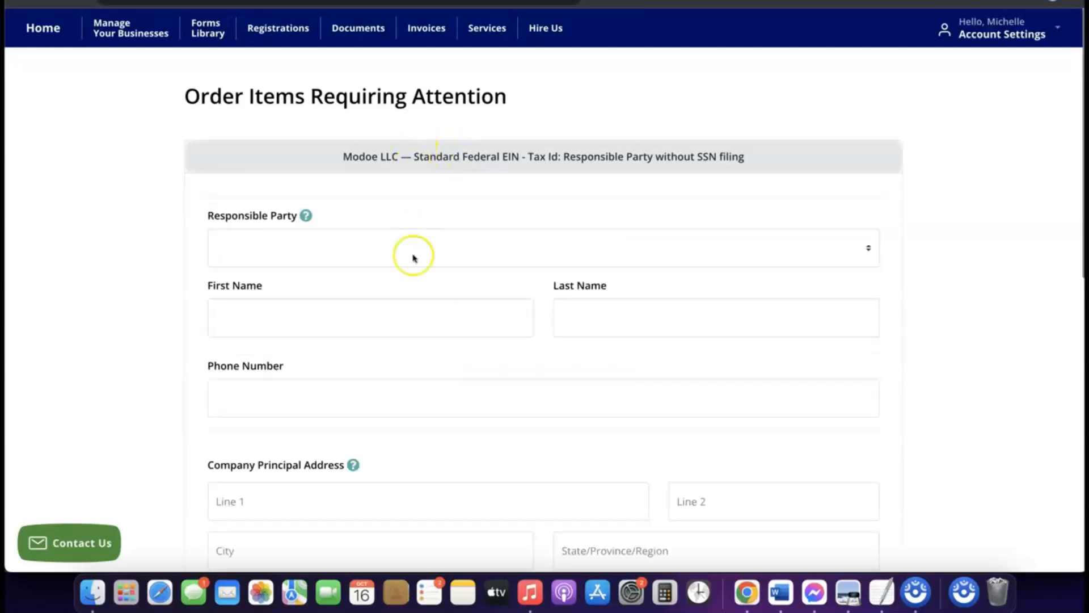
{"action": "scroll", "coordinate": [413, 254], "scroll_direction": "down", "scroll_amount": 2}
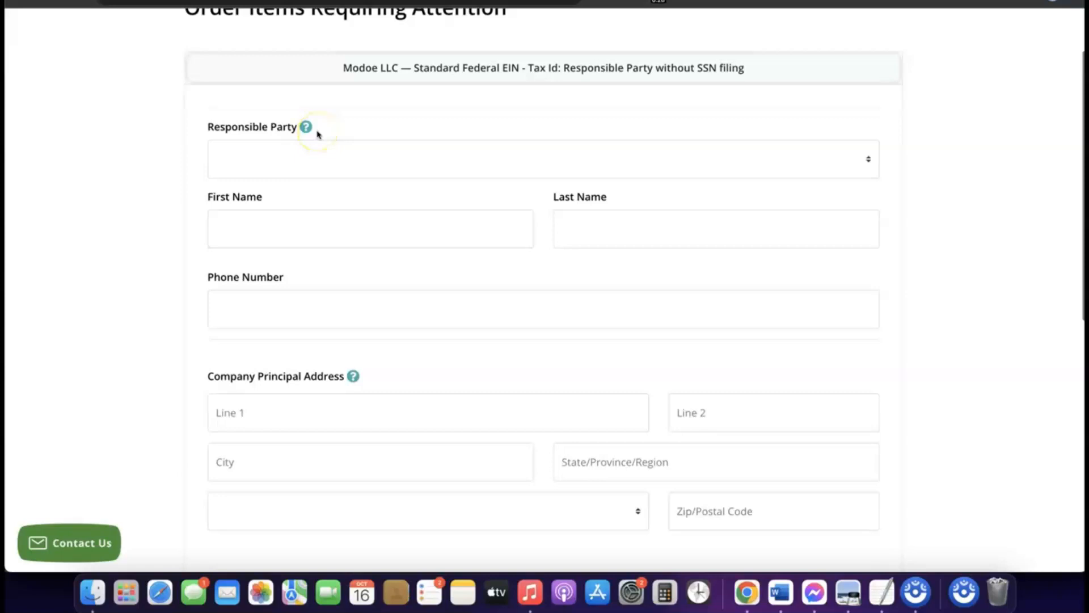
{"action": "left_click", "coordinate": [299, 148]}
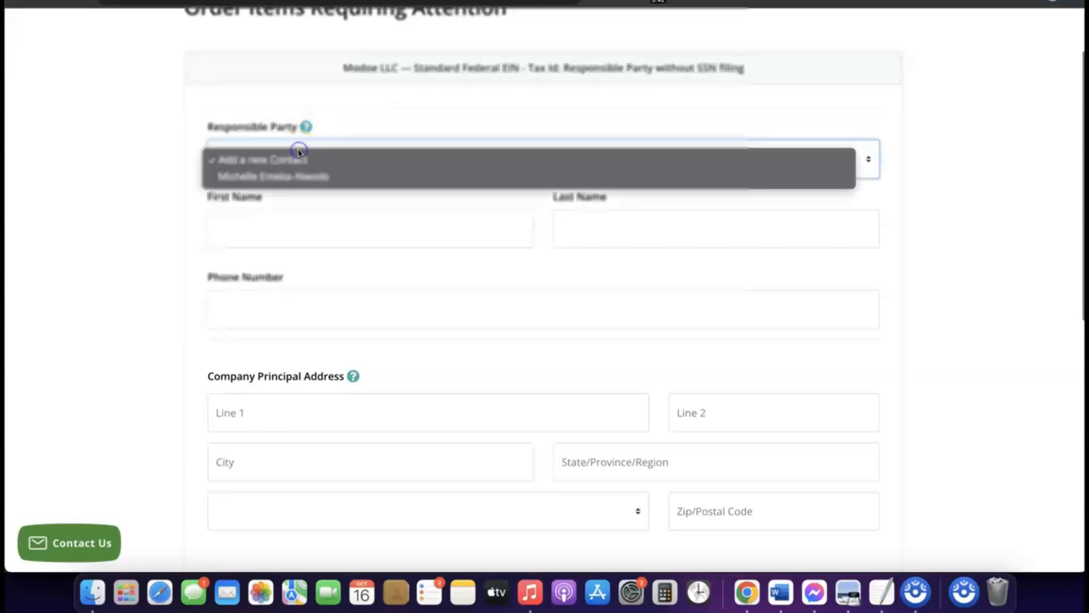
{"action": "left_click", "coordinate": [287, 178]}
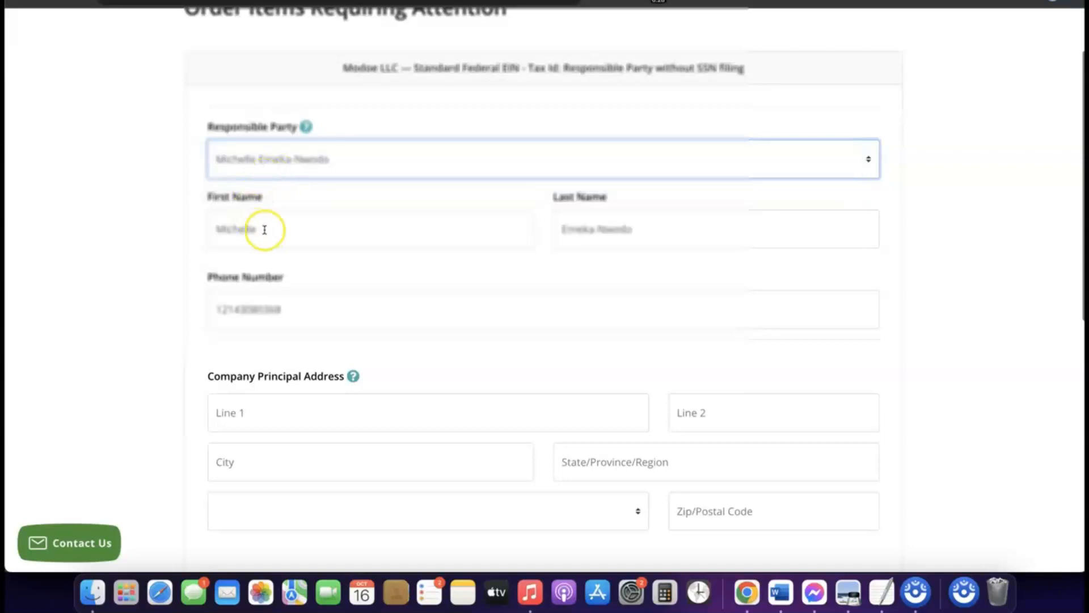
{"action": "scroll", "coordinate": [452, 267], "scroll_direction": "down", "scroll_amount": 5}
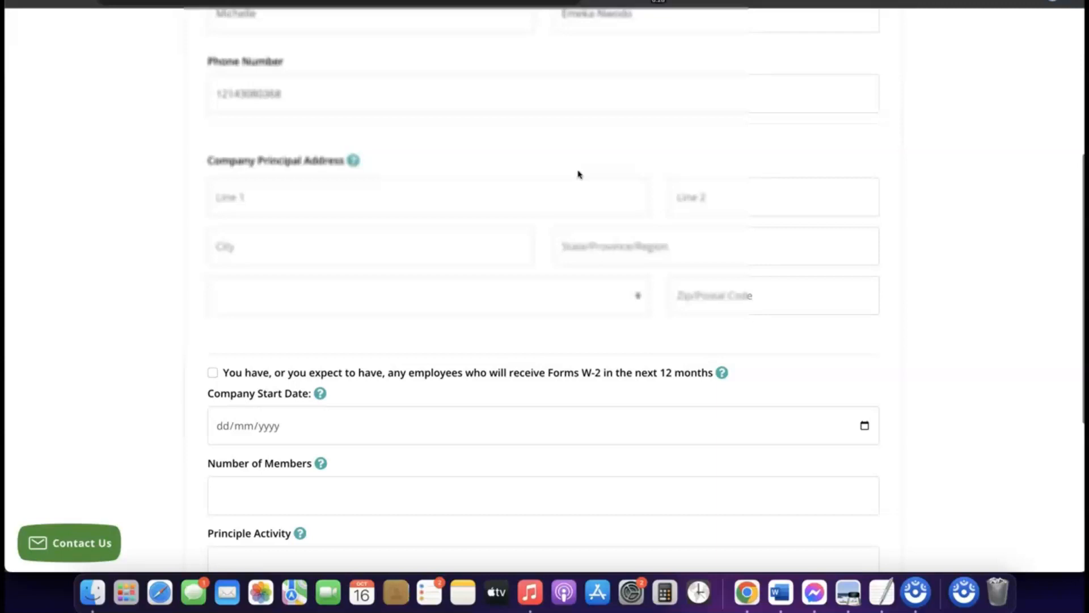
{"action": "scroll", "coordinate": [398, 165], "scroll_direction": "down", "scroll_amount": 2}
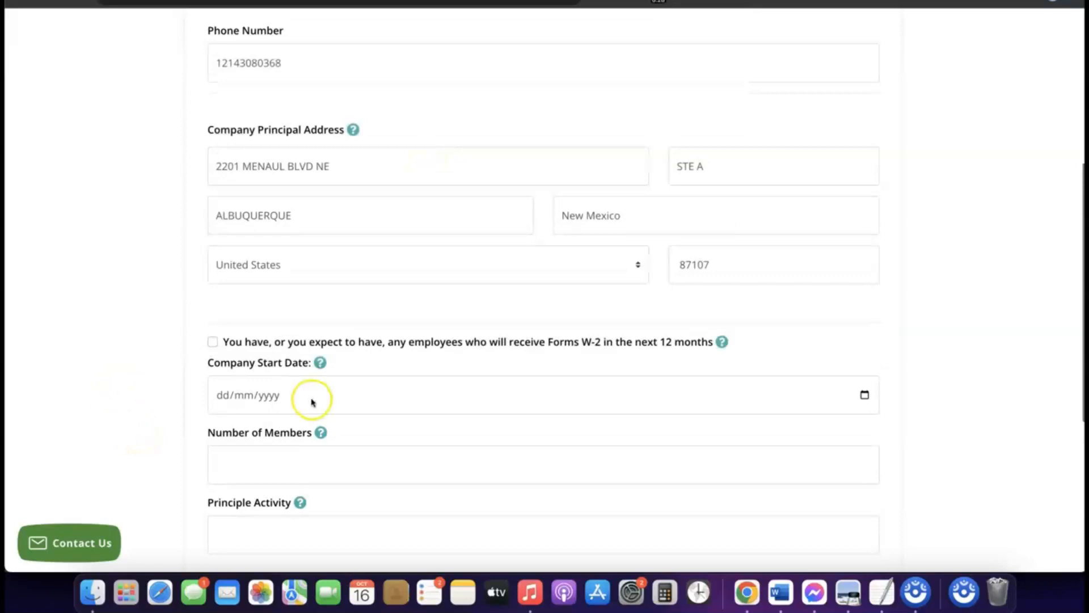
Step: Set the Company Start Date to 16/01/2024
{"action": "scroll", "coordinate": [310, 401], "scroll_direction": "down", "scroll_amount": 1}
{"action": "scroll", "coordinate": [310, 401], "scroll_direction": "down", "scroll_amount": 1}
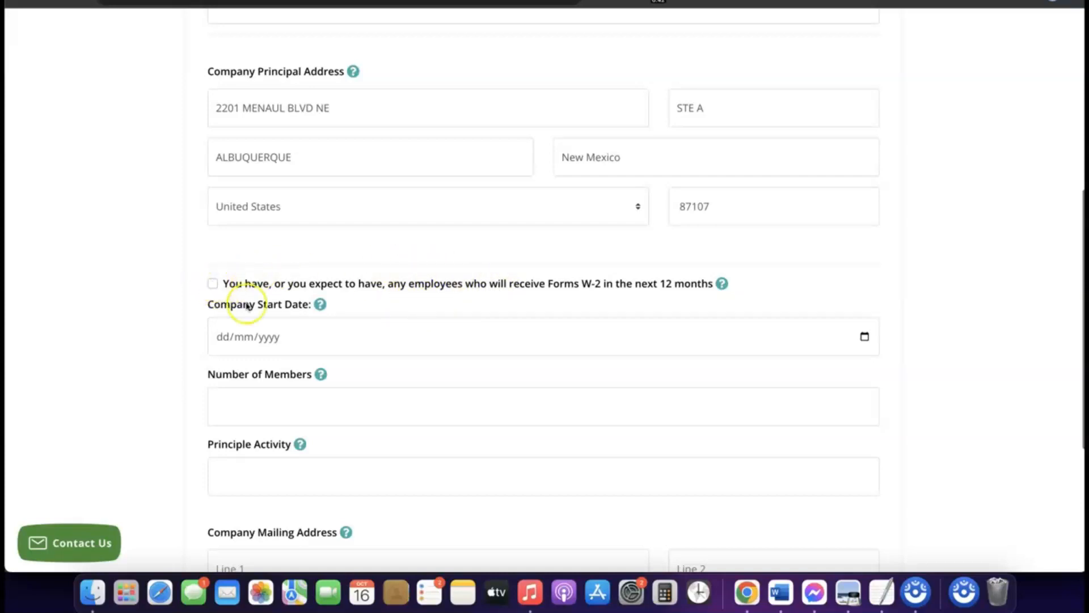
{"action": "scroll", "coordinate": [244, 283], "scroll_direction": "down", "scroll_amount": 1}
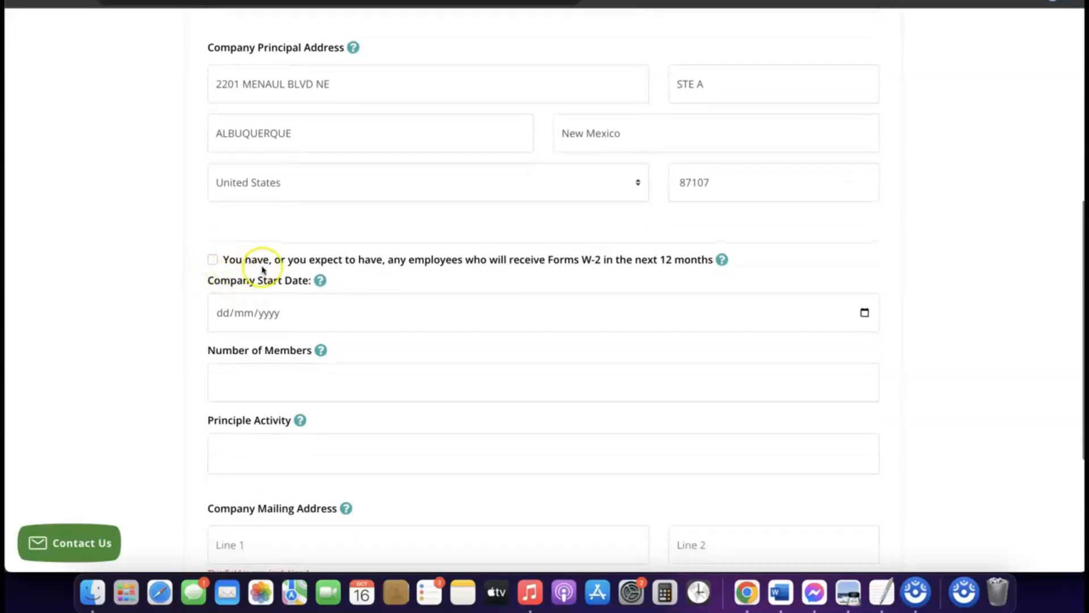
{"action": "scroll", "coordinate": [263, 271], "scroll_direction": "down", "scroll_amount": 2}
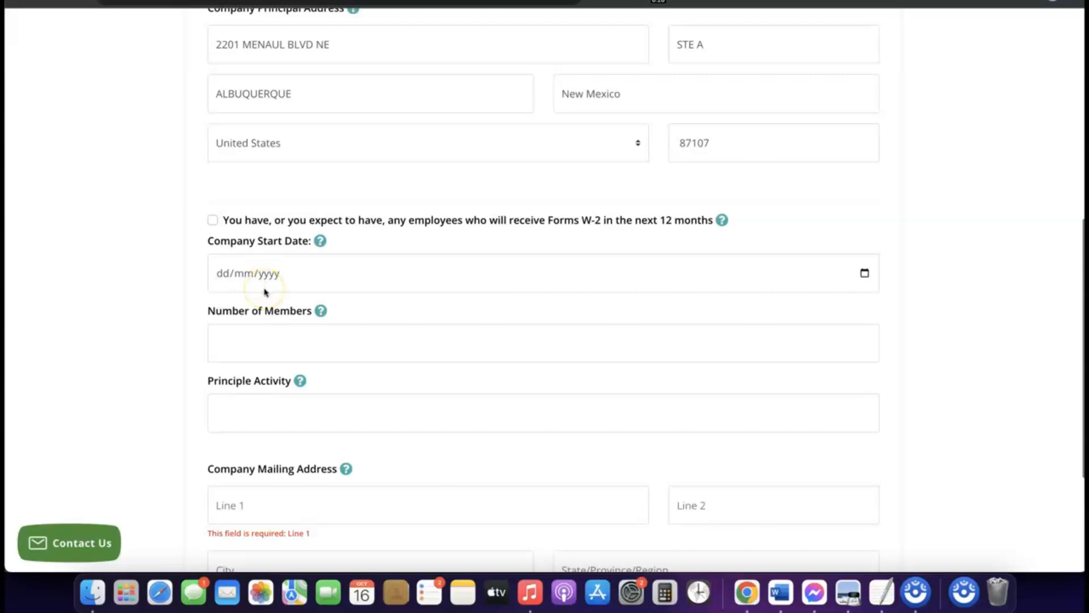
{"action": "left_click", "coordinate": [261, 276]}
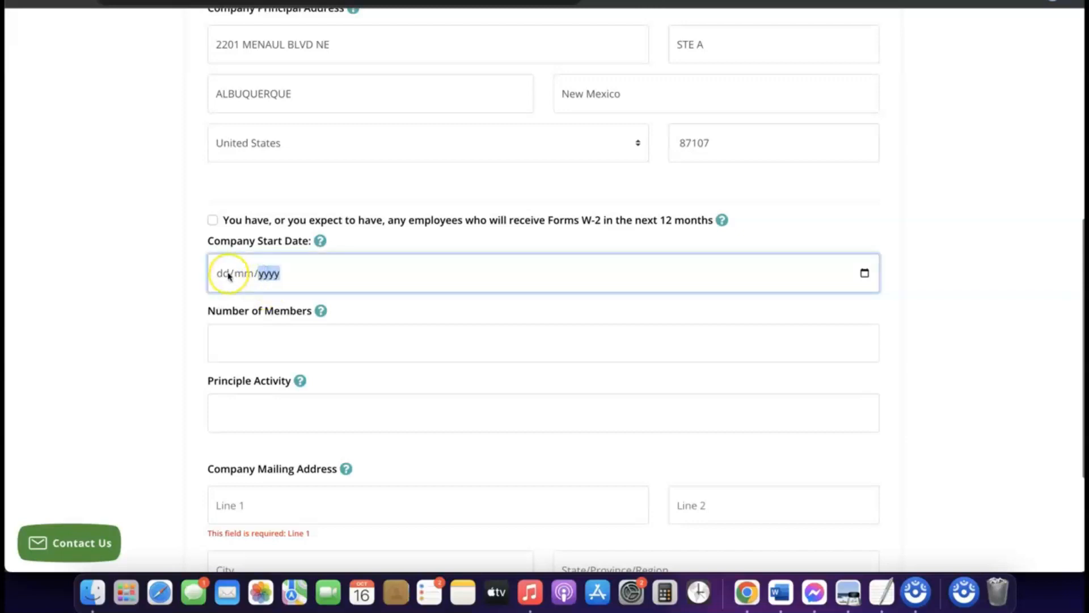
{"action": "left_click", "coordinate": [320, 240]}
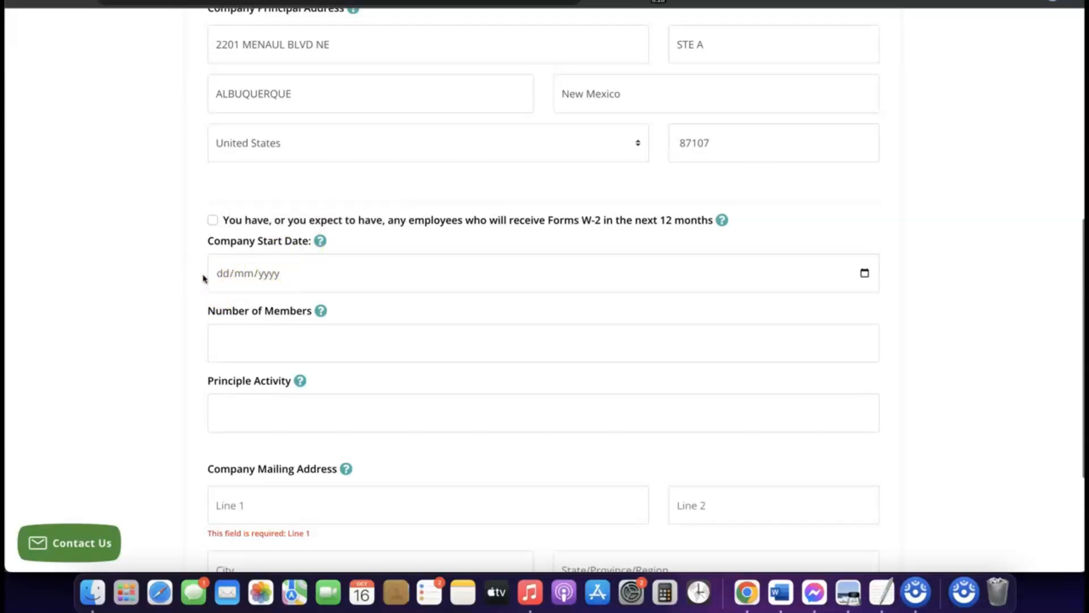
{"action": "left_click", "coordinate": [250, 277]}
{"action": "left_click", "coordinate": [866, 275]}
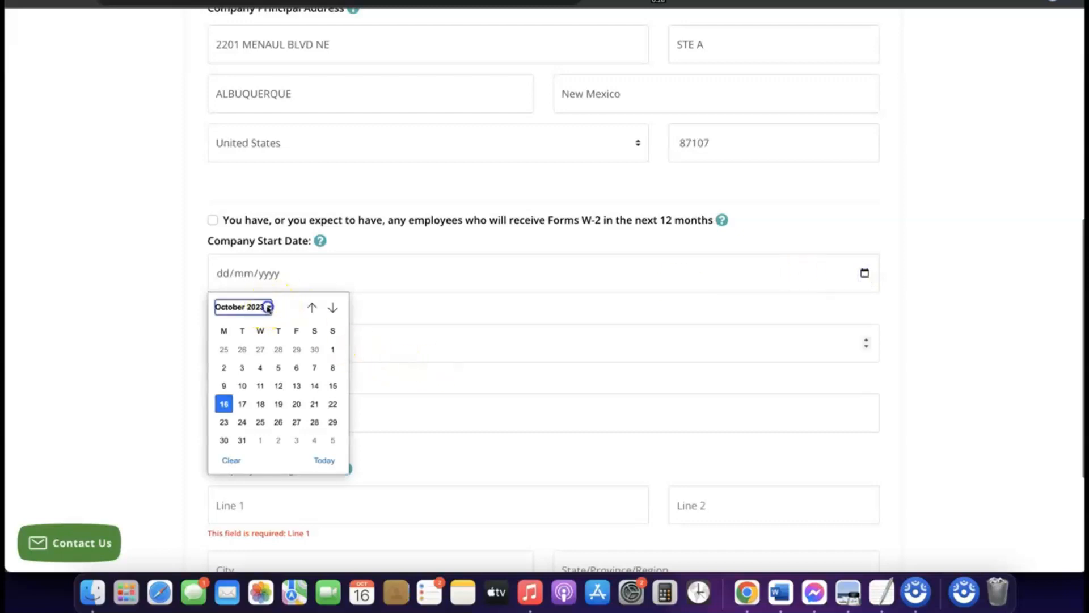
{"action": "left_click", "coordinate": [267, 306]}
{"action": "left_click", "coordinate": [240, 413]}
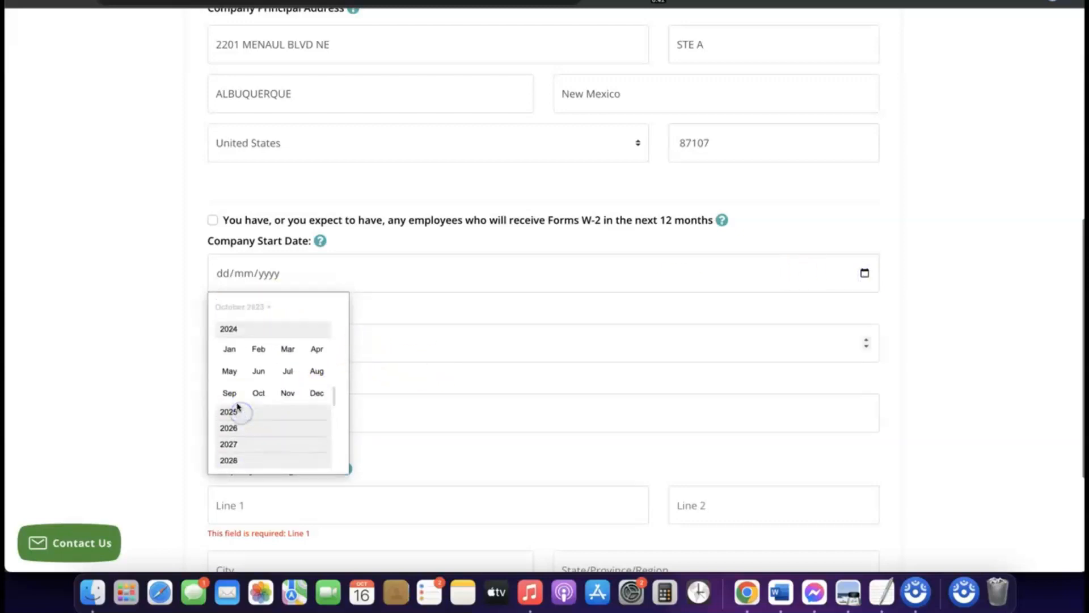
{"action": "left_click", "coordinate": [230, 350]}
{"action": "left_click", "coordinate": [474, 339]}
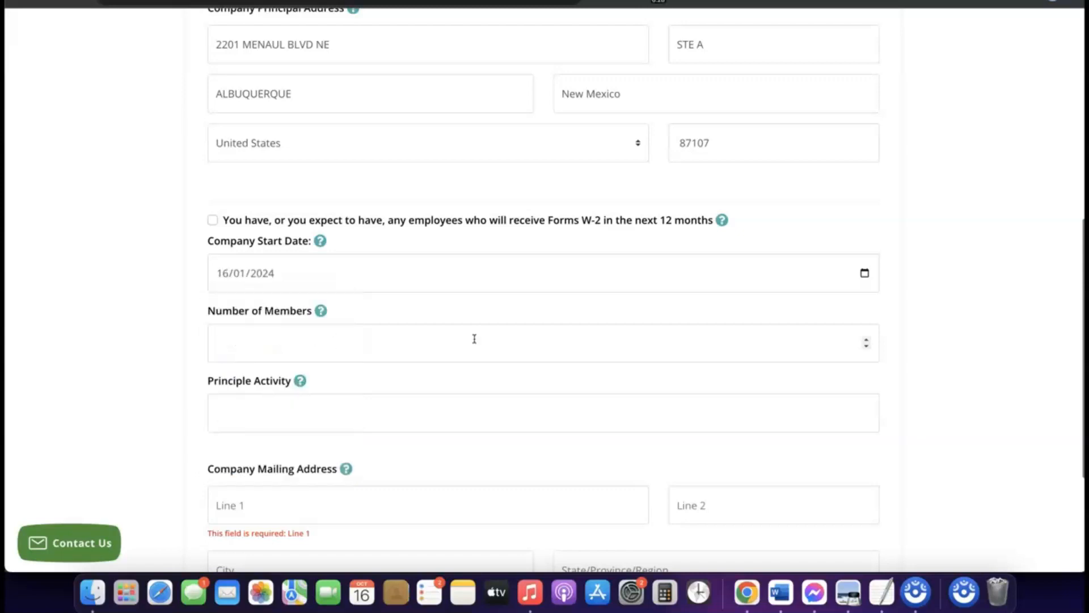
Step: Set the Number of Members to 1 and the Principle Activity to eCommerce
{"action": "scroll", "coordinate": [454, 325], "scroll_direction": "down", "scroll_amount": 1}
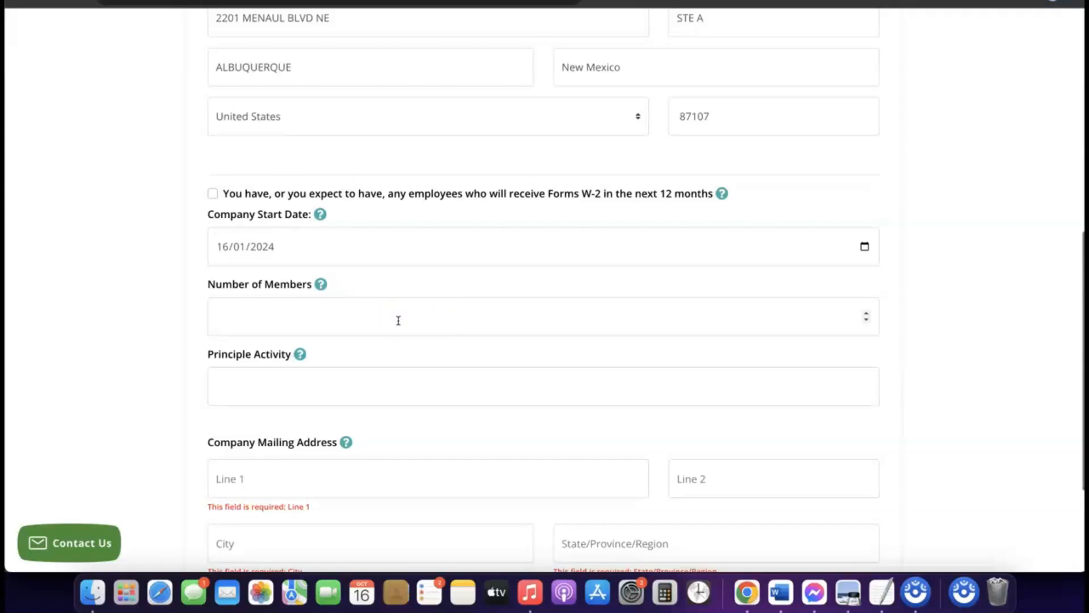
{"action": "left_click", "coordinate": [377, 315]}
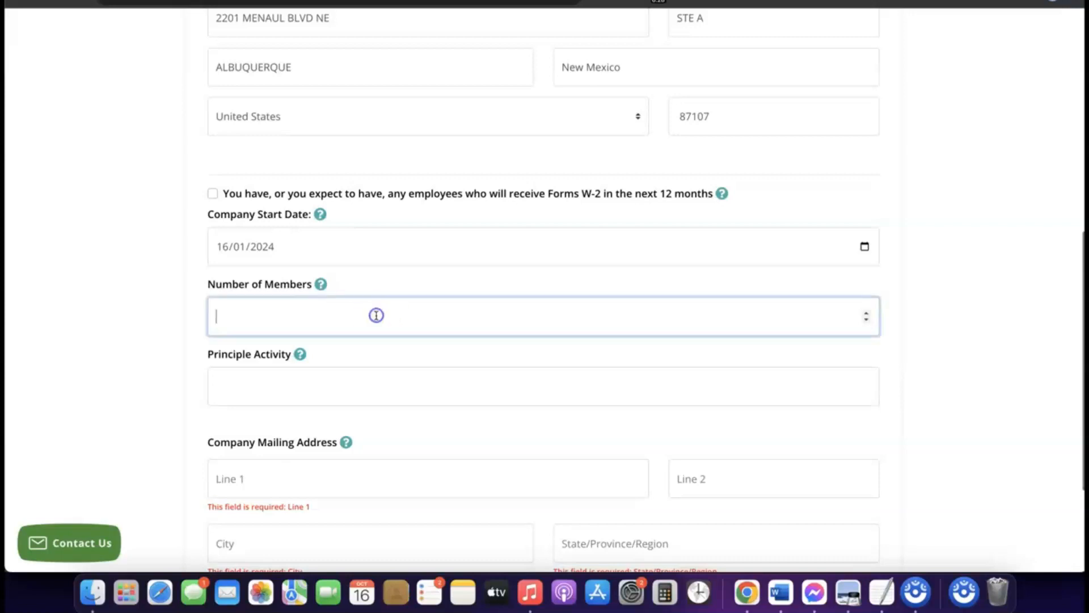
{"action": "type", "text": "1"}
{"action": "scroll", "coordinate": [378, 316], "scroll_direction": "down", "scroll_amount": 2}
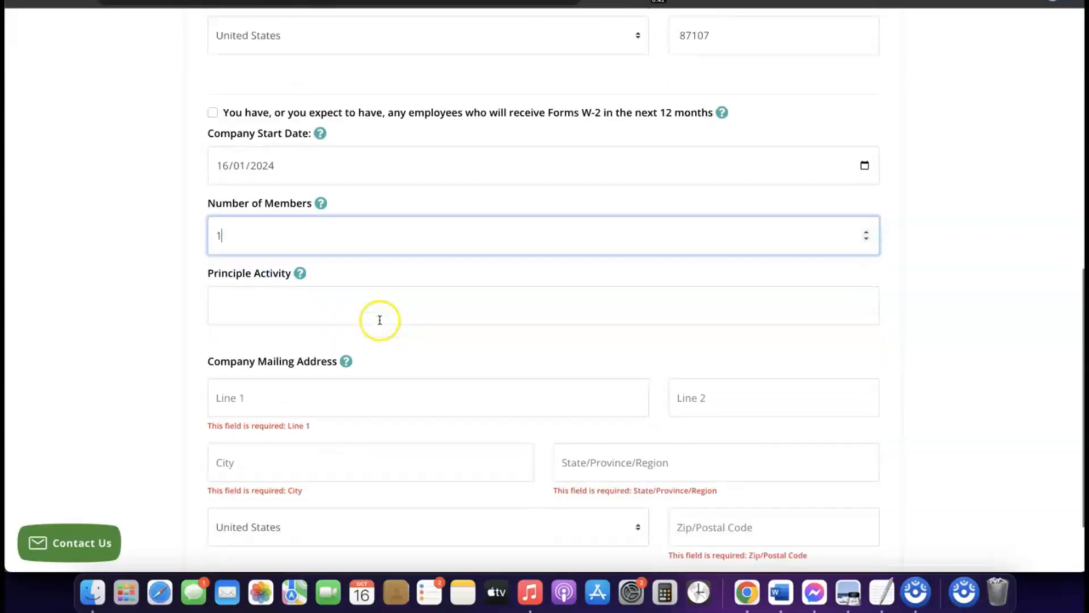
{"action": "left_click", "coordinate": [339, 300]}
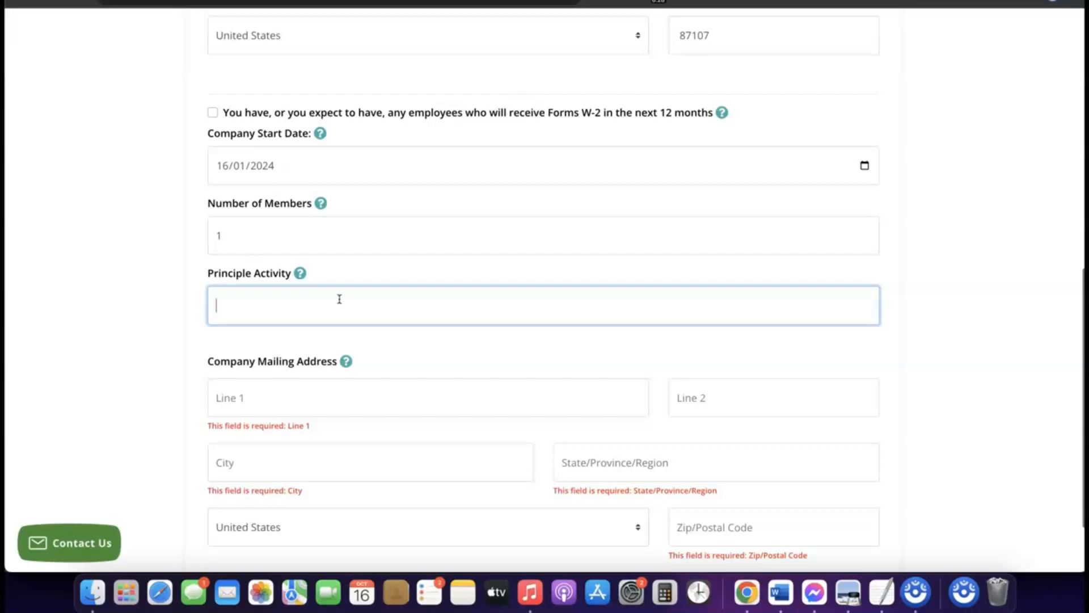
{"action": "type", "text": "eCommerce"}
{"action": "scroll", "coordinate": [306, 321], "scroll_direction": "up", "scroll_amount": 1}
{"action": "left_click", "coordinate": [306, 322]}
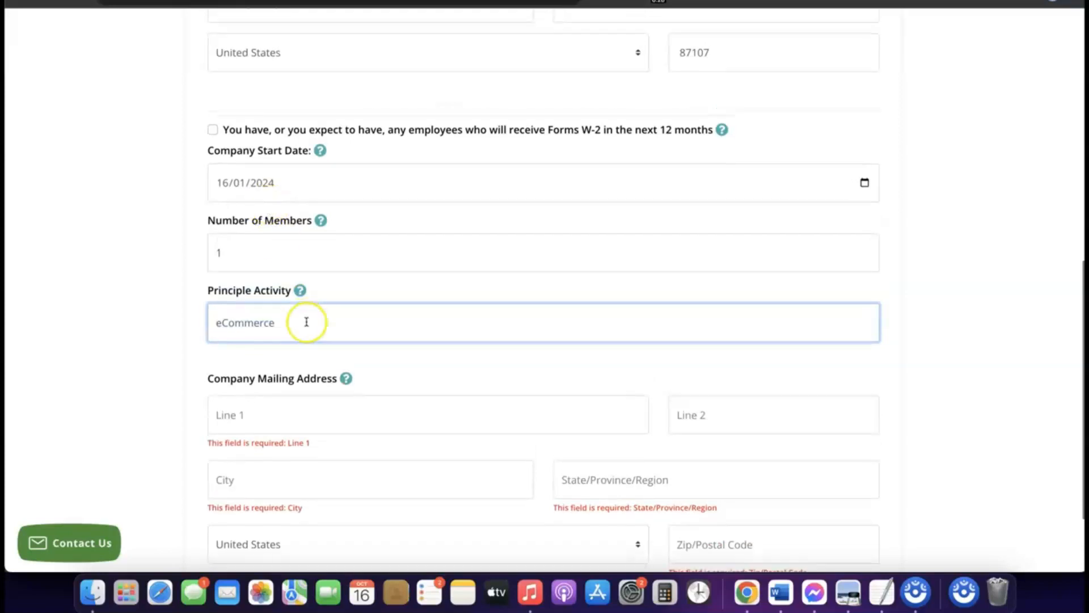
Step: Fill in the Company Mailing Address with the same street, suite, city, state, country and postal code as the principal address
{"action": "scroll", "coordinate": [306, 321], "scroll_direction": "down", "scroll_amount": 2}
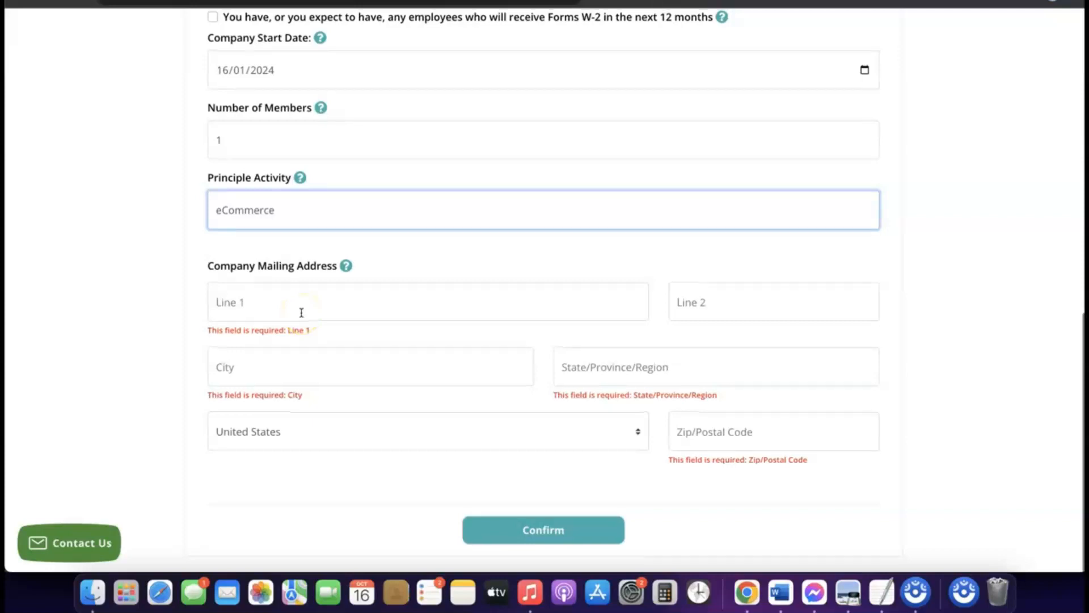
{"action": "scroll", "coordinate": [302, 313], "scroll_direction": "up", "scroll_amount": 7}
{"action": "scroll", "coordinate": [301, 313], "scroll_direction": "down", "scroll_amount": 3}
{"action": "scroll", "coordinate": [301, 313], "scroll_direction": "down", "scroll_amount": 5}
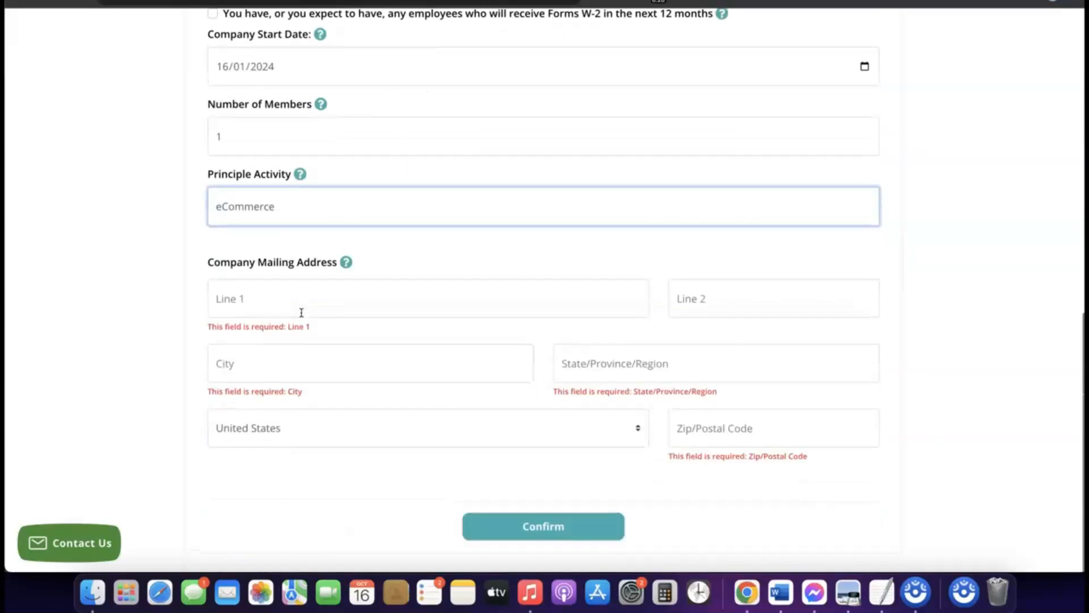
{"action": "scroll", "coordinate": [301, 321], "scroll_direction": "up", "scroll_amount": 5}
{"action": "scroll", "coordinate": [303, 325], "scroll_direction": "up", "scroll_amount": 3}
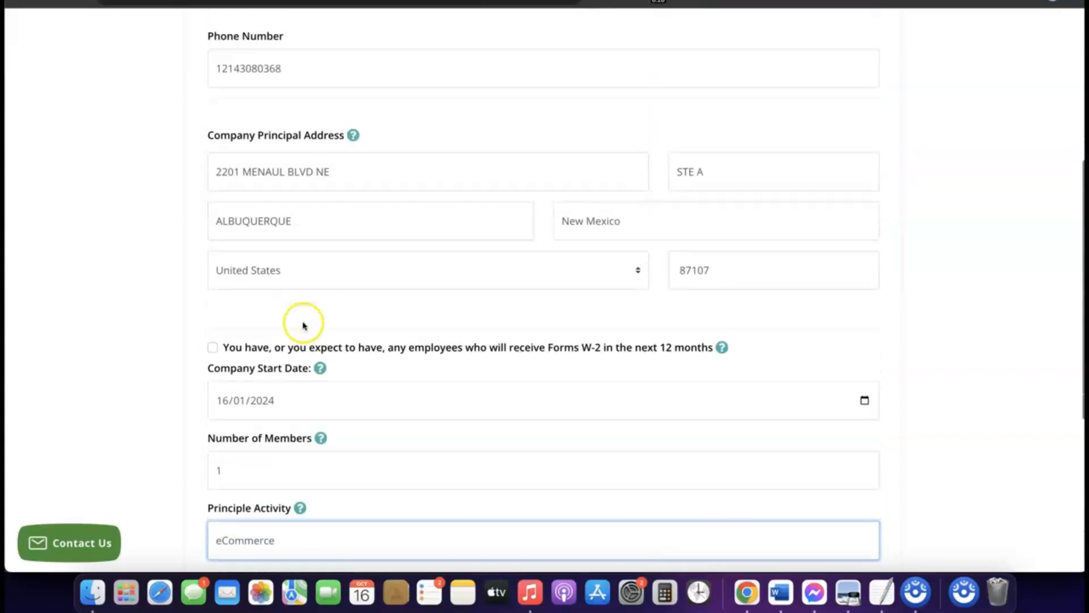
{"action": "left_click", "coordinate": [302, 171]}
{"action": "triple_click", "coordinate": [302, 172]}
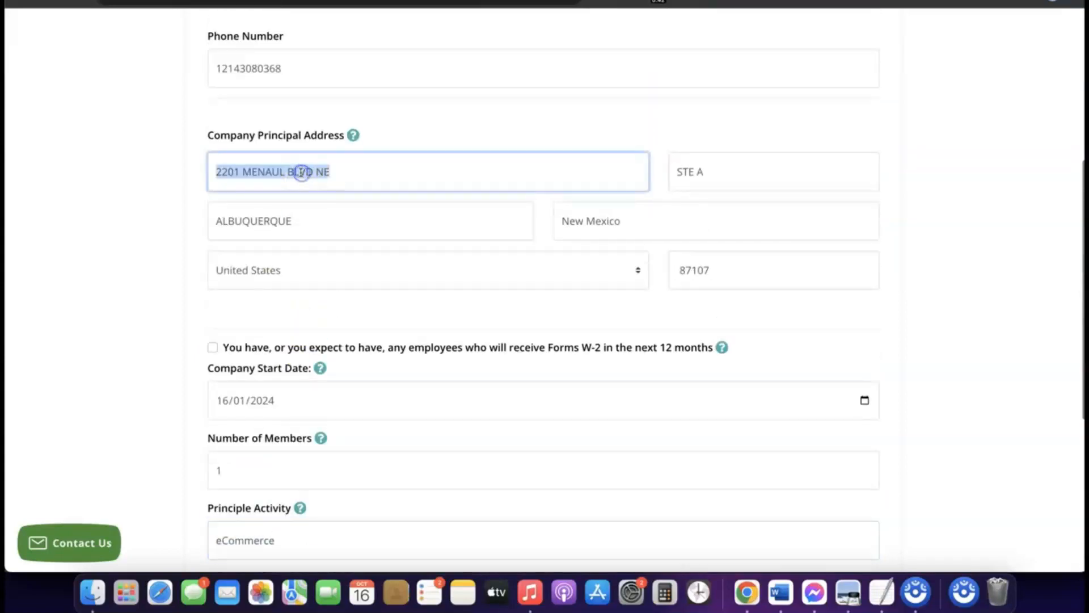
{"action": "right_click", "coordinate": [302, 172]}
{"action": "left_click", "coordinate": [334, 274]}
{"action": "scroll", "coordinate": [335, 278], "scroll_direction": "down", "scroll_amount": 5}
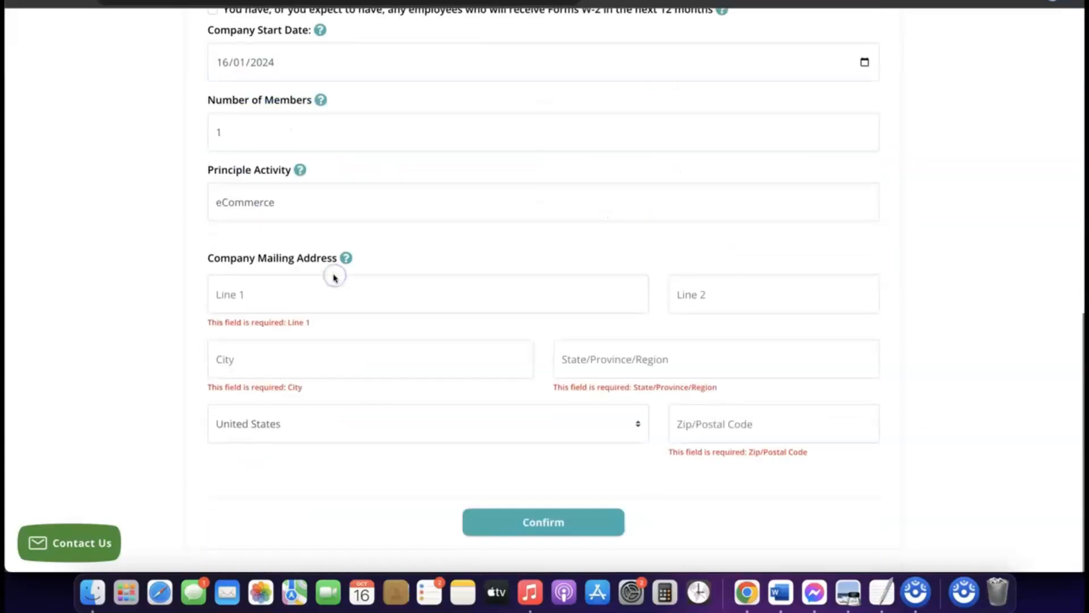
{"action": "left_click", "coordinate": [283, 301]}
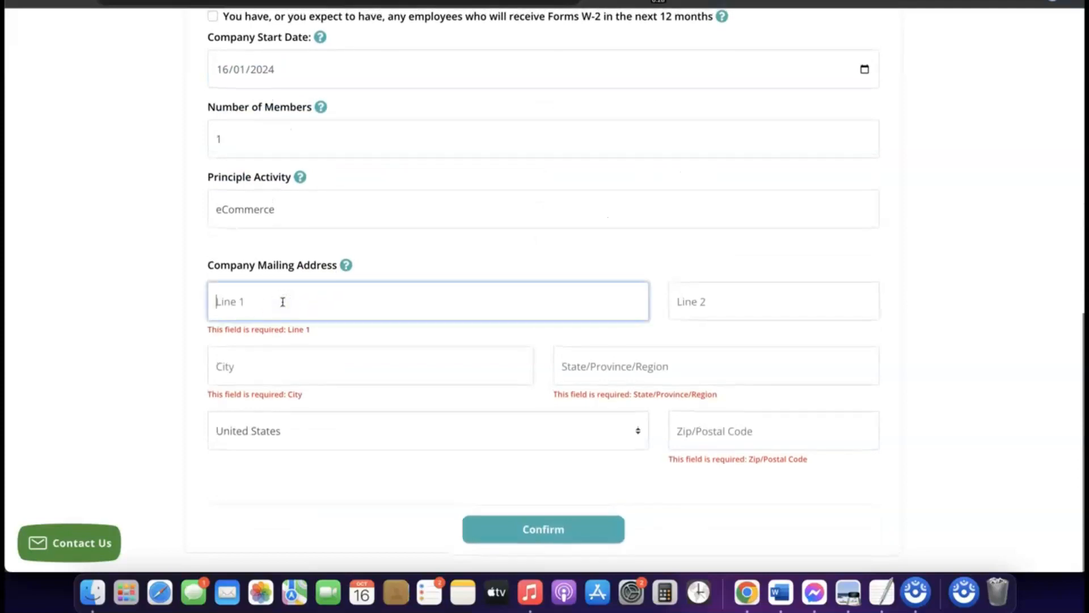
{"action": "scroll", "coordinate": [673, 226], "scroll_direction": "up", "scroll_amount": 5}
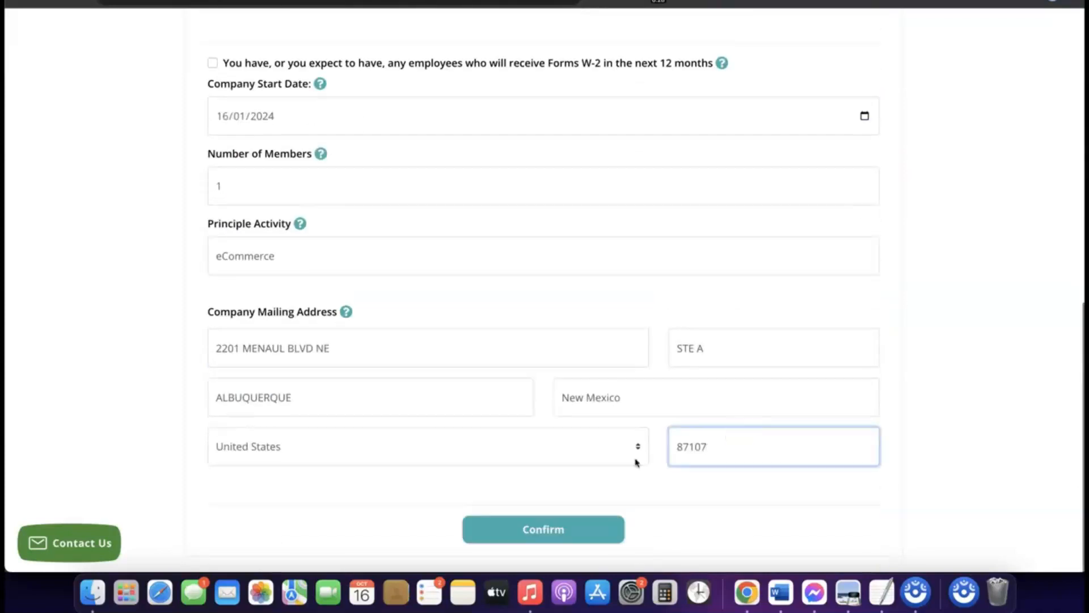
{"action": "left_click", "coordinate": [635, 485]}
{"action": "left_click", "coordinate": [602, 481]}
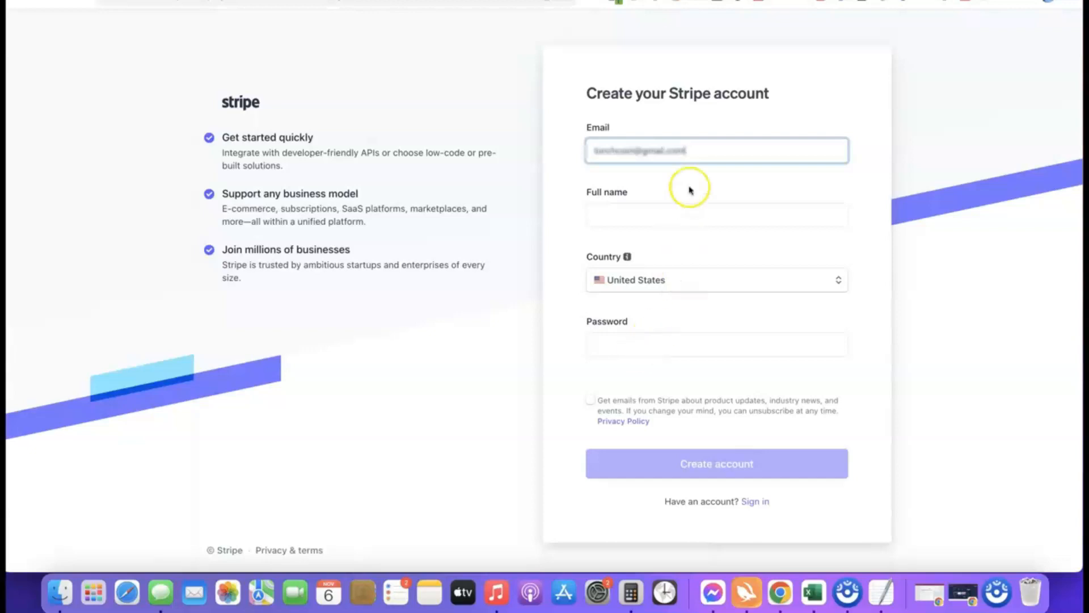
Step: Sign in to the existing Stripe account with the saved login and start creating a new account
{"action": "left_click", "coordinate": [737, 0]}
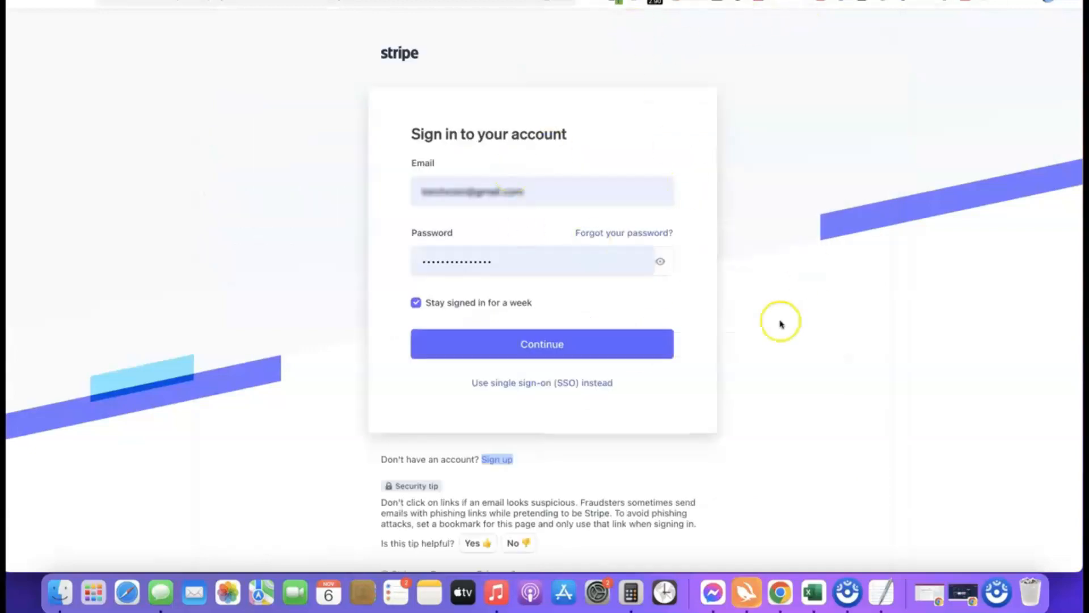
{"action": "left_click", "coordinate": [523, 349]}
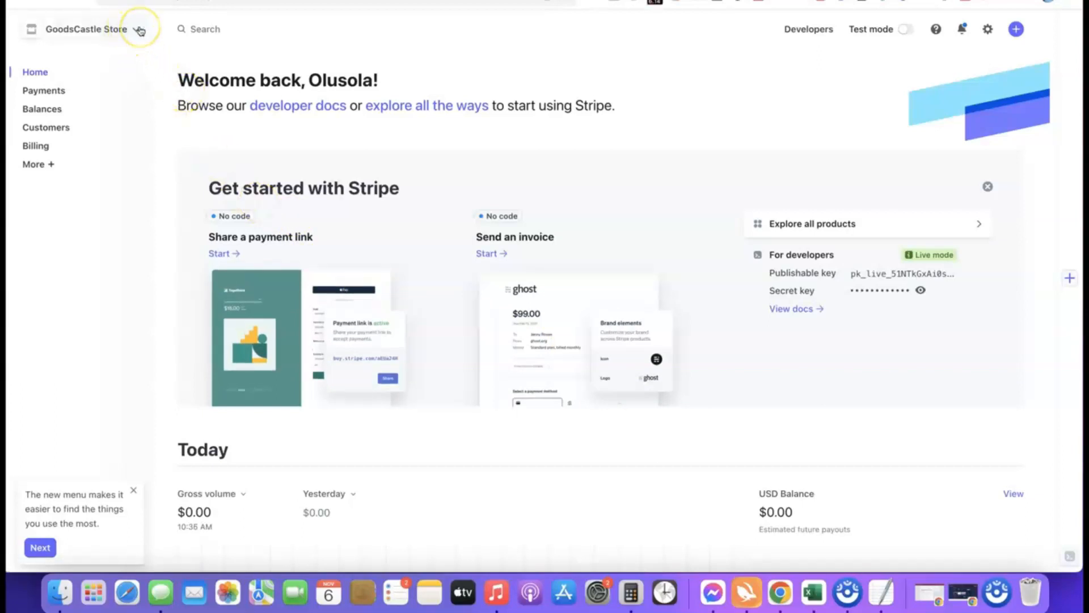
{"action": "left_click", "coordinate": [140, 30]}
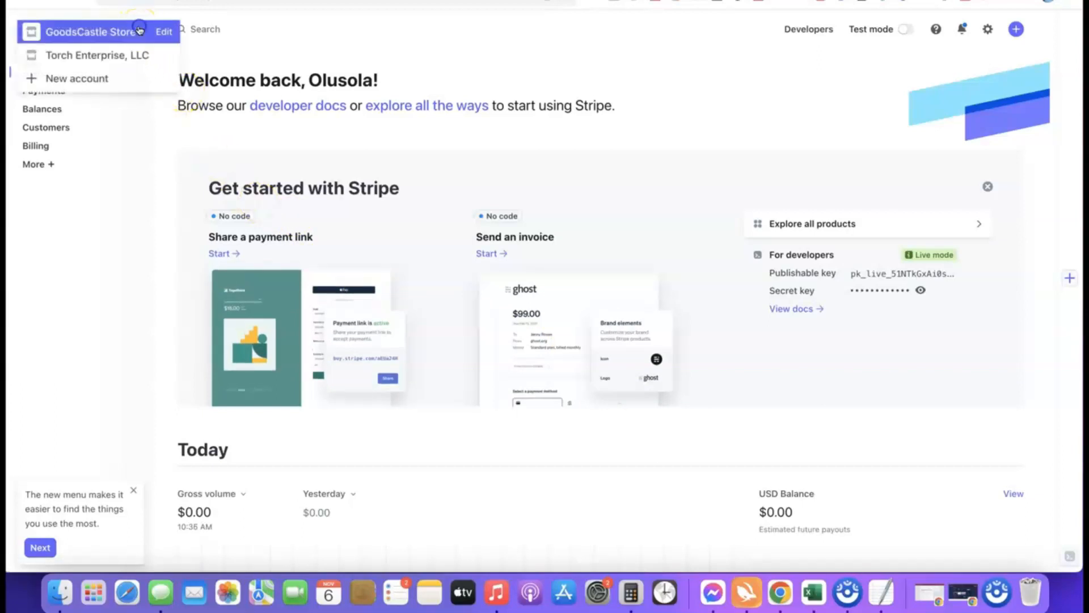
{"action": "left_click", "coordinate": [84, 83]}
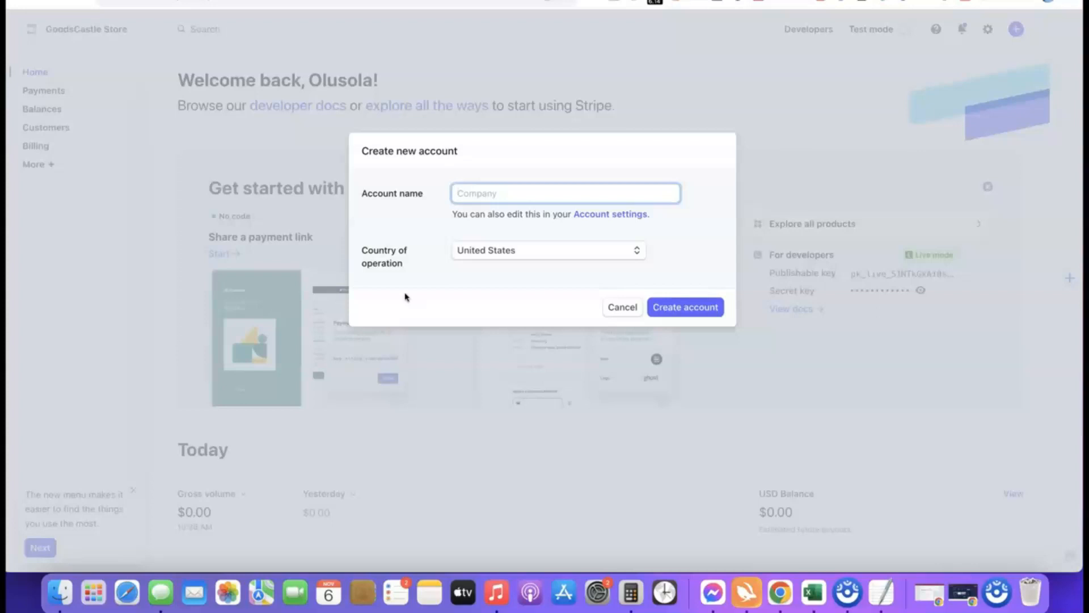
Step: Name the new account Affiliate Blueprint and create it with United States as the country of operation
{"action": "left_click", "coordinate": [480, 195]}
{"action": "type", "text": "ate Blueprint"}
{"action": "left_click", "coordinate": [448, 225]}
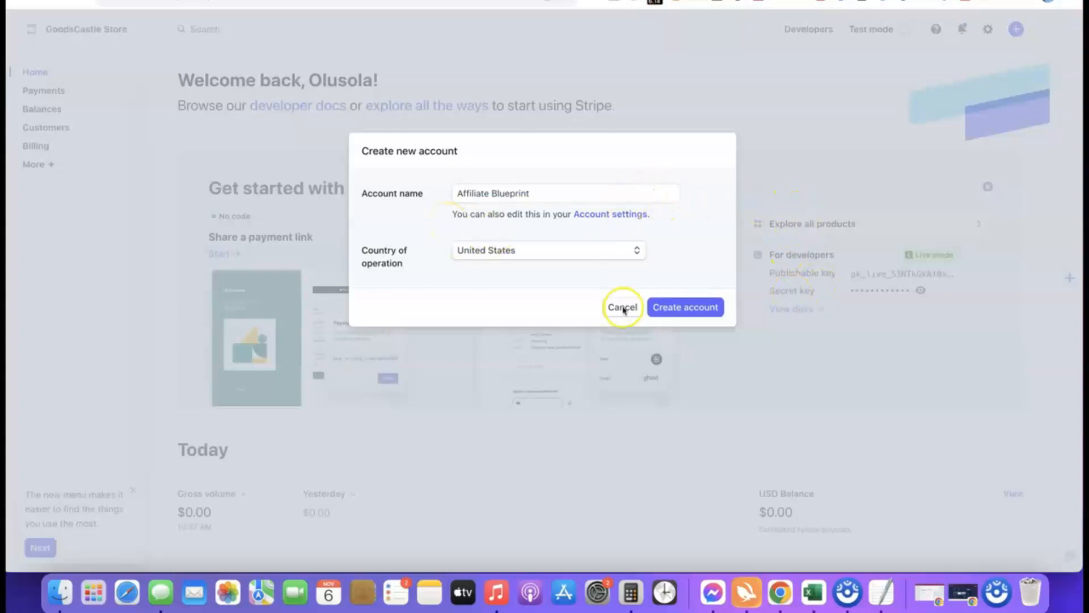
{"action": "left_click", "coordinate": [680, 309]}
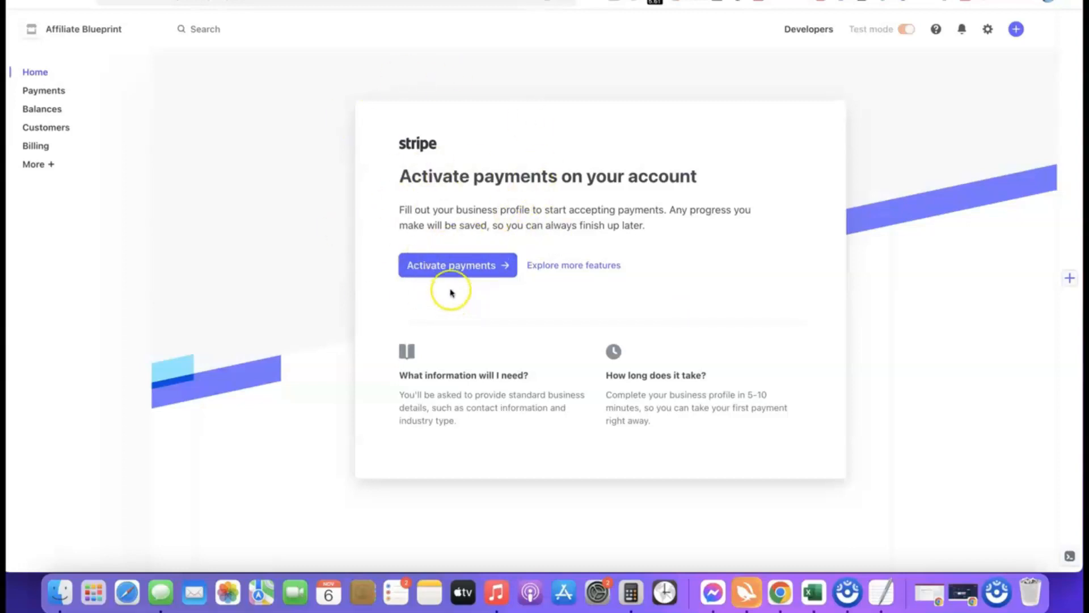
Step: Start activating payments and submit the business type as Company with Sole proprietorship as the business structure
{"action": "left_click", "coordinate": [449, 265]}
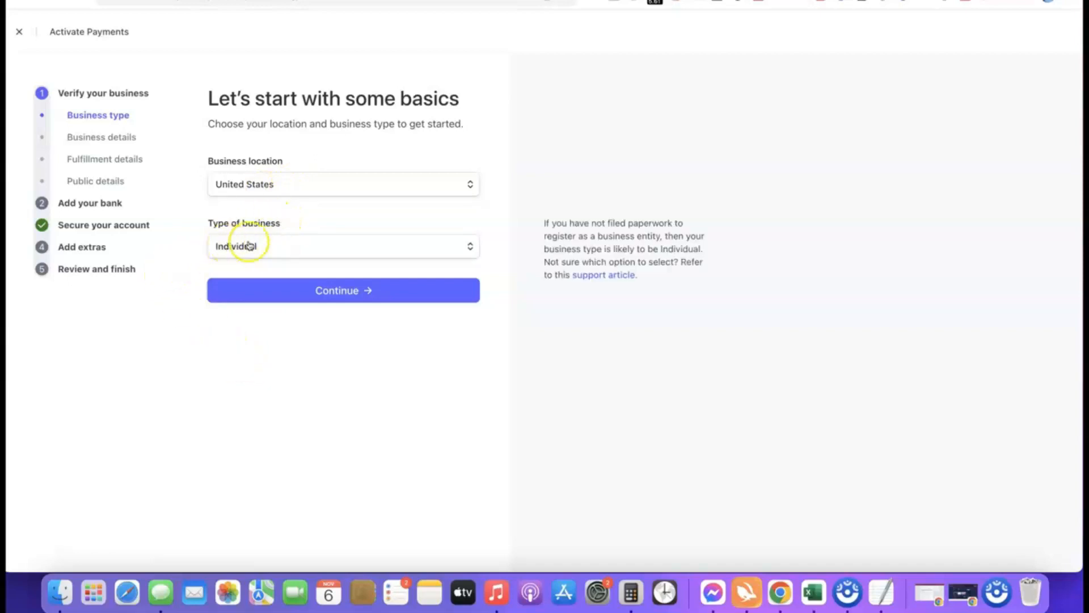
{"action": "left_click", "coordinate": [468, 248]}
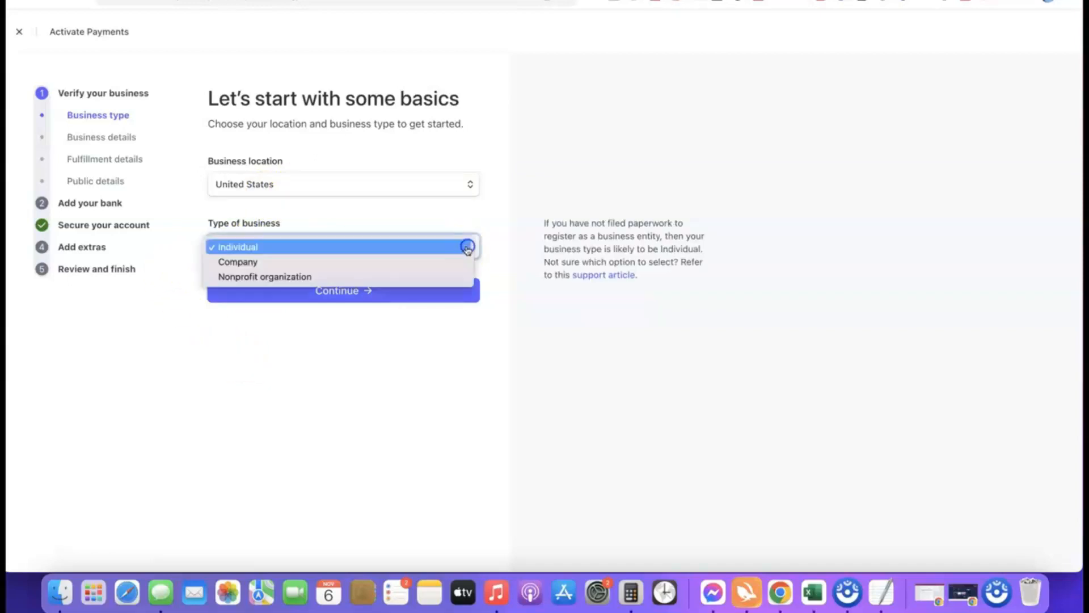
{"action": "left_click", "coordinate": [248, 264]}
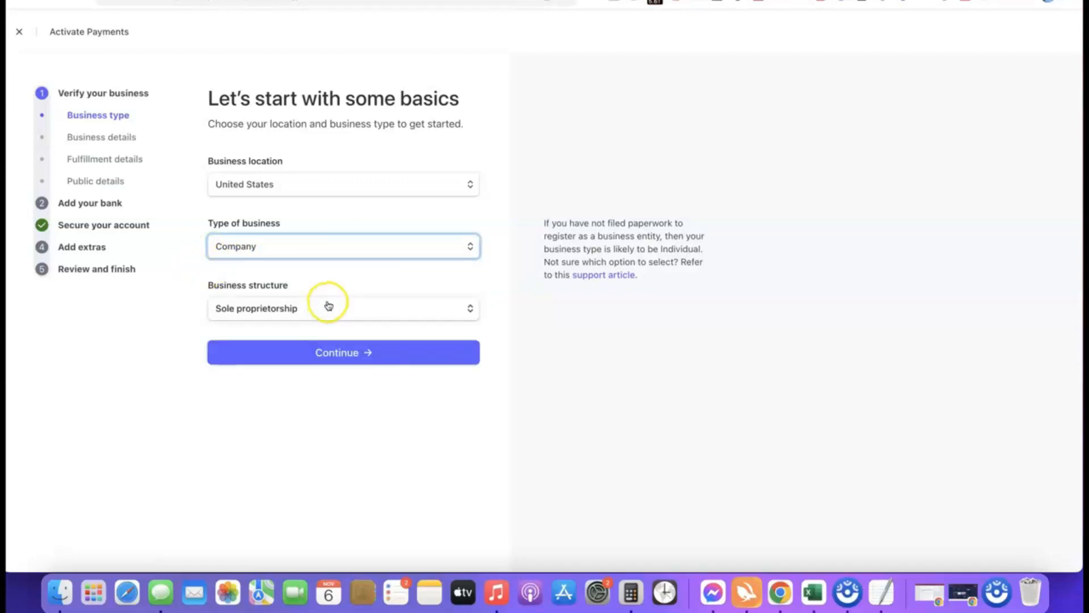
{"action": "left_click", "coordinate": [317, 308]}
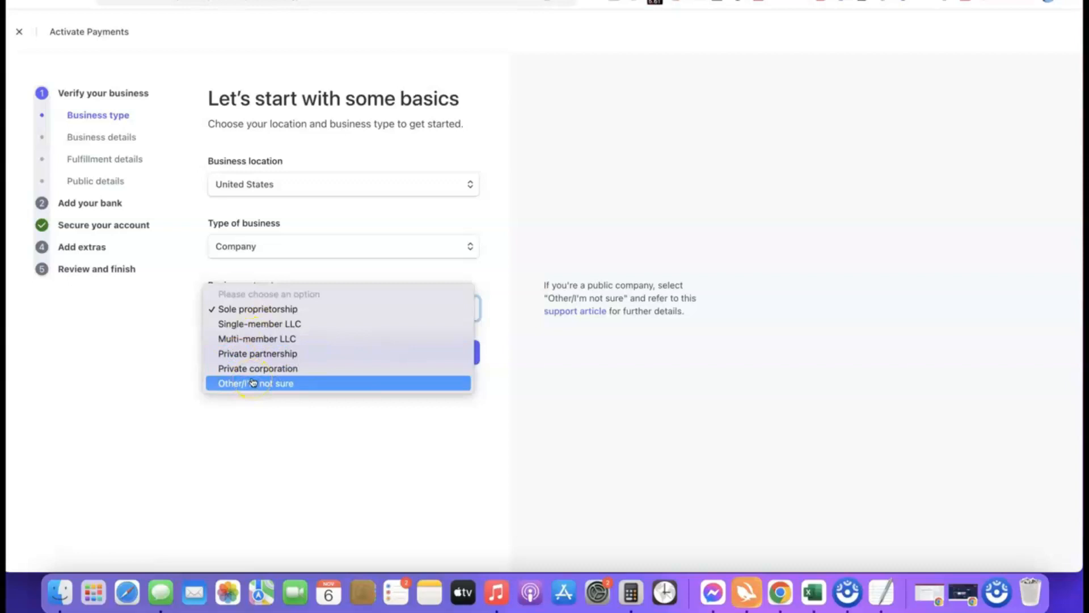
{"action": "left_click", "coordinate": [238, 310]}
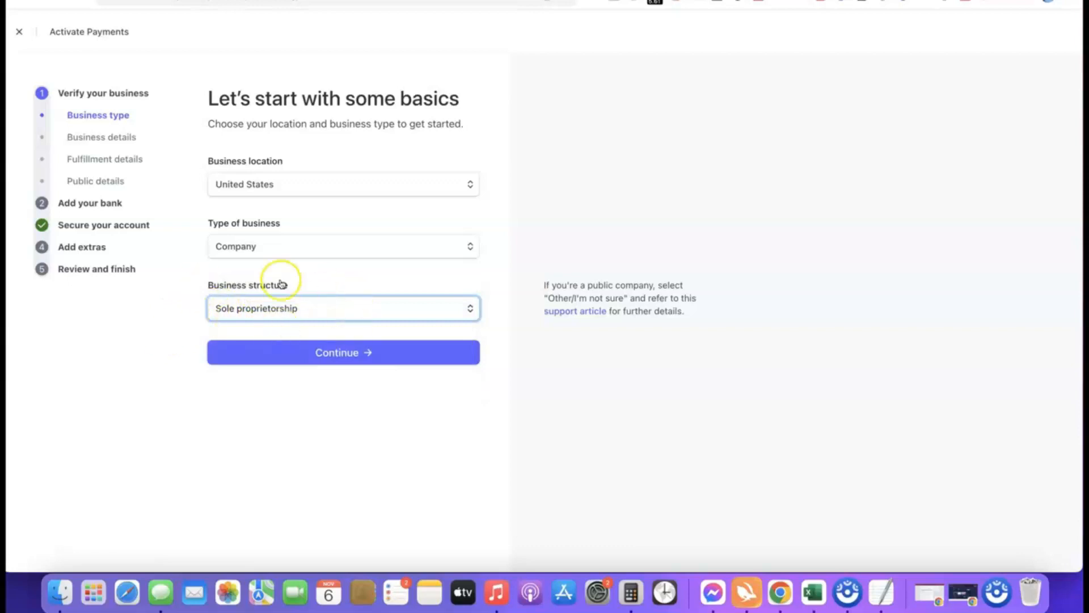
{"action": "left_click", "coordinate": [341, 353]}
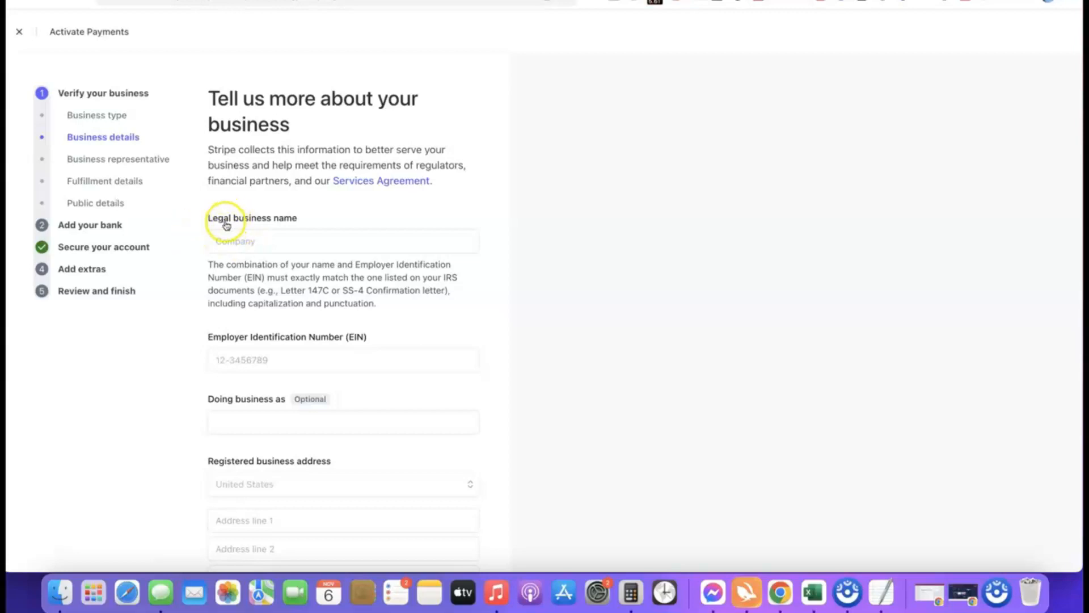
Step: Enter Torch Enterprise LLC as the legal business name and fill in the company's Employer Identification Number
{"action": "left_click", "coordinate": [274, 238]}
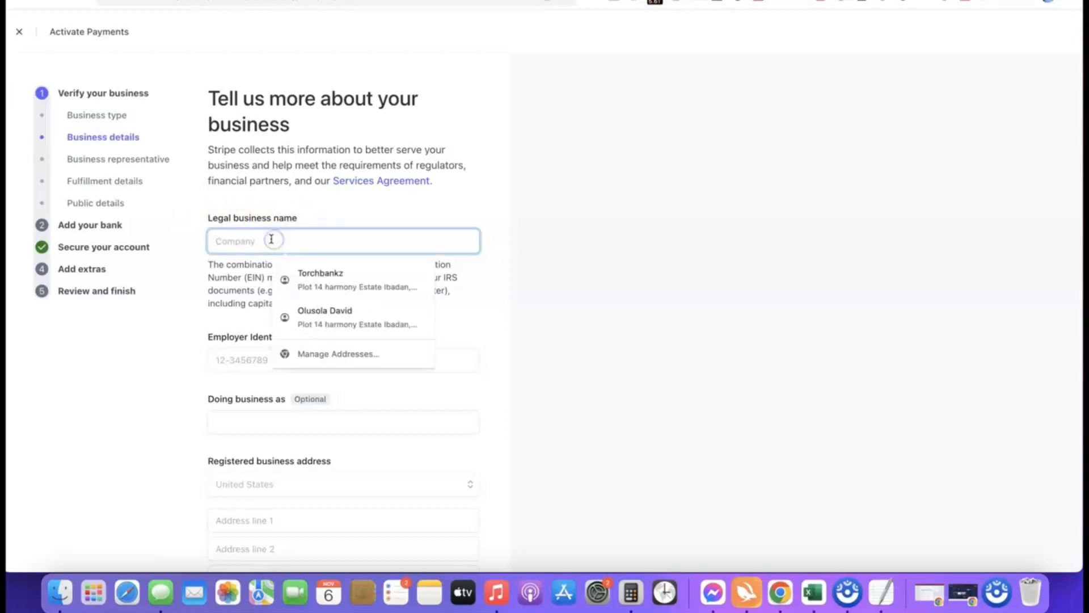
{"action": "type", "text": "Torch Enterprise LLC"}
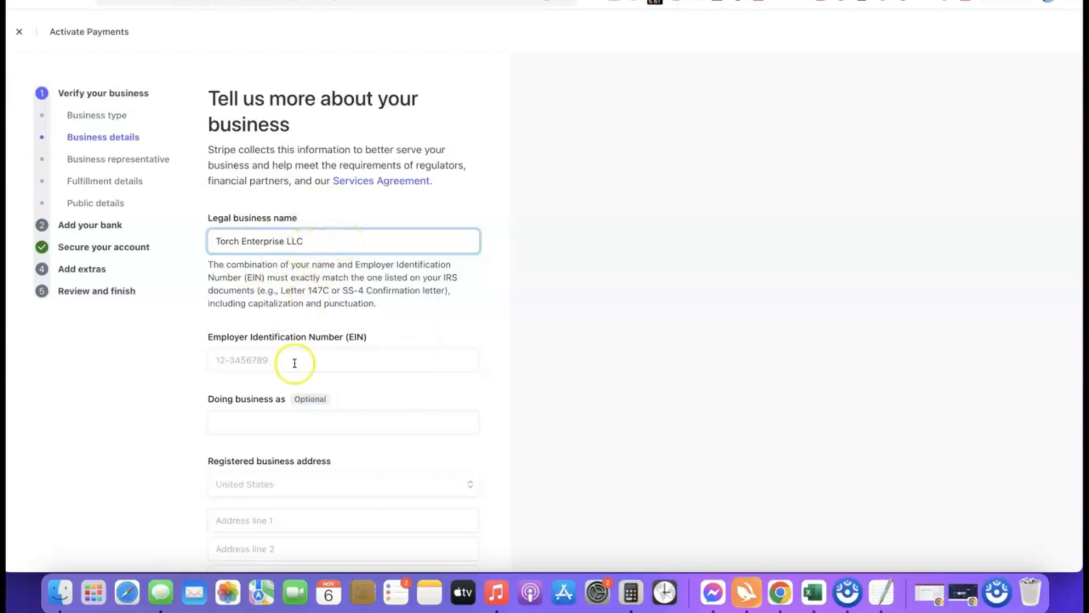
{"action": "scroll", "coordinate": [301, 348], "scroll_direction": "down", "scroll_amount": 2}
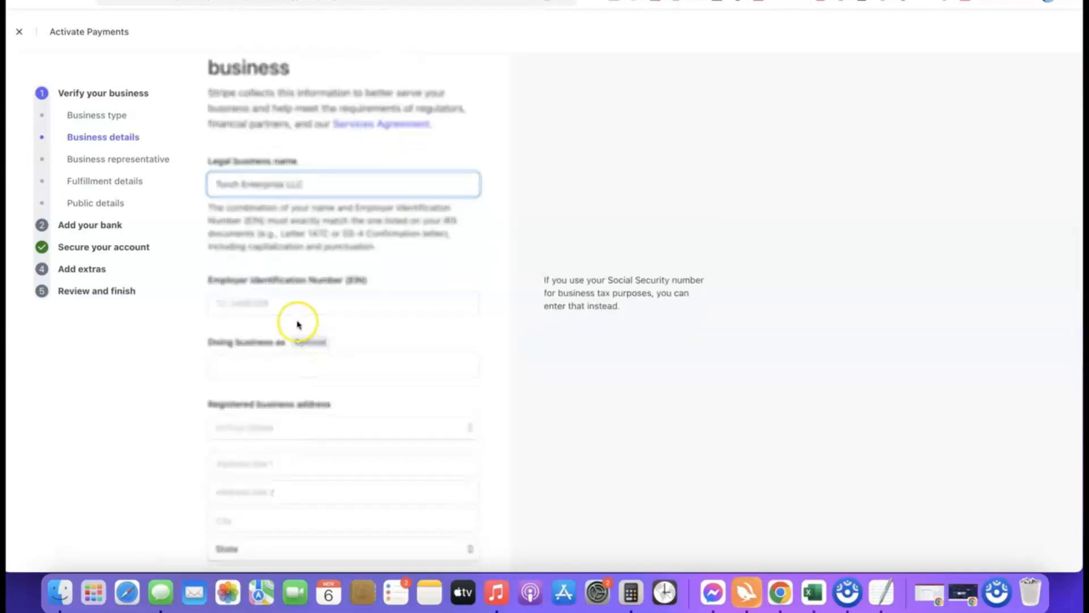
{"action": "scroll", "coordinate": [284, 296], "scroll_direction": "down", "scroll_amount": 1}
{"action": "left_click", "coordinate": [281, 281]}
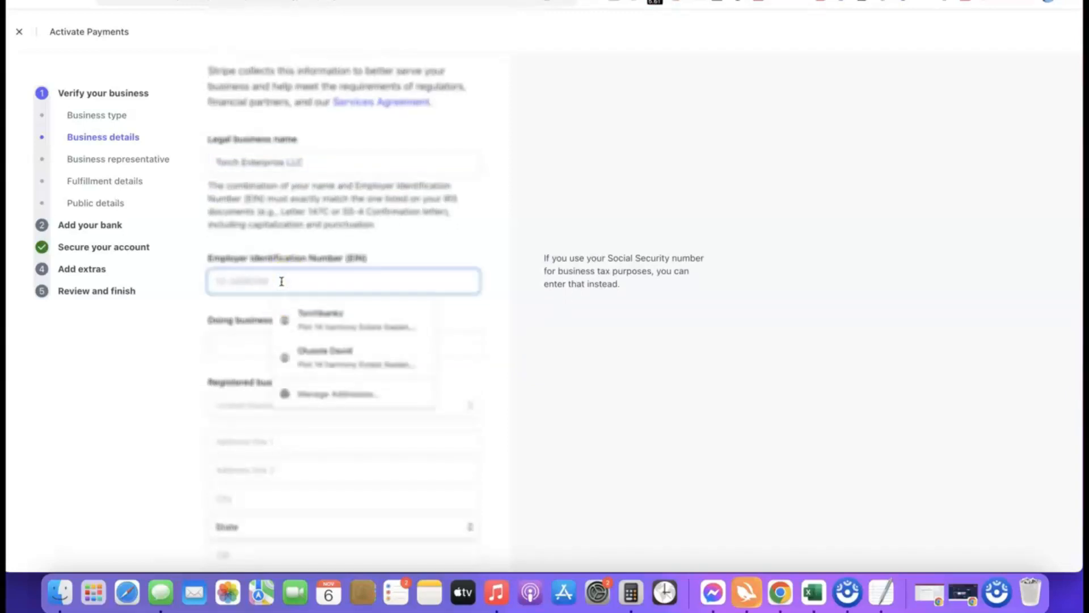
{"action": "left_click", "coordinate": [204, 302]}
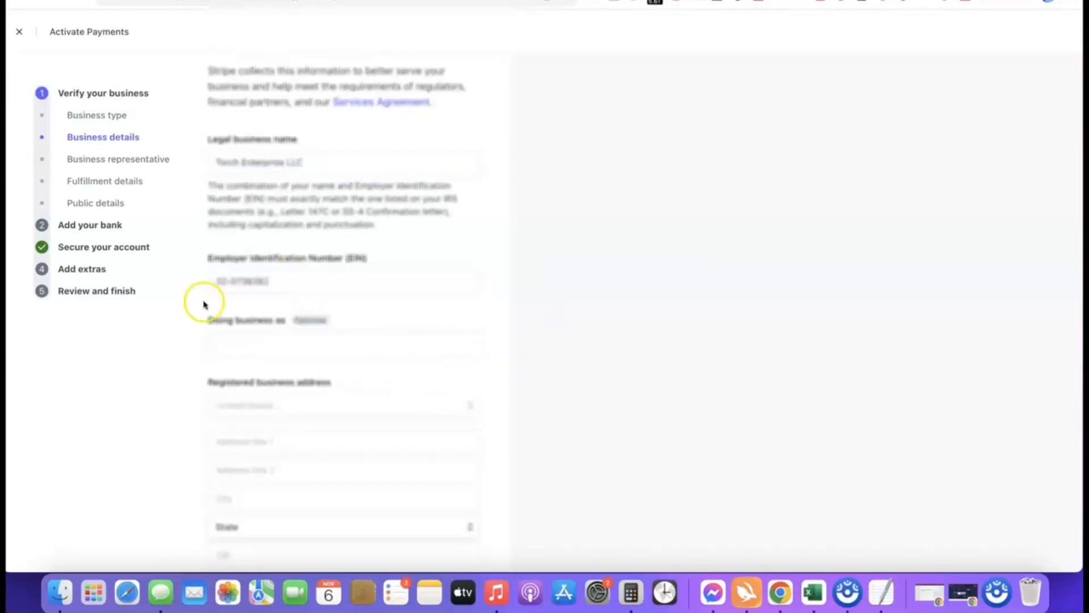
Step: Fill in the registered business address and set the industry to Other digital goods
{"action": "scroll", "coordinate": [280, 292], "scroll_direction": "down", "scroll_amount": 4}
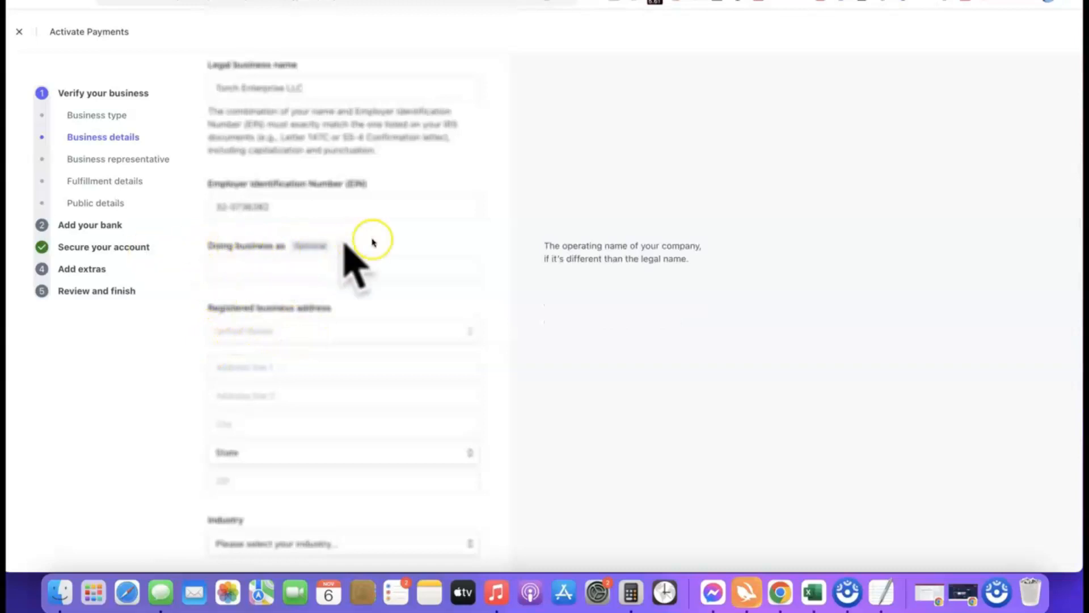
{"action": "scroll", "coordinate": [340, 224], "scroll_direction": "down", "scroll_amount": 3}
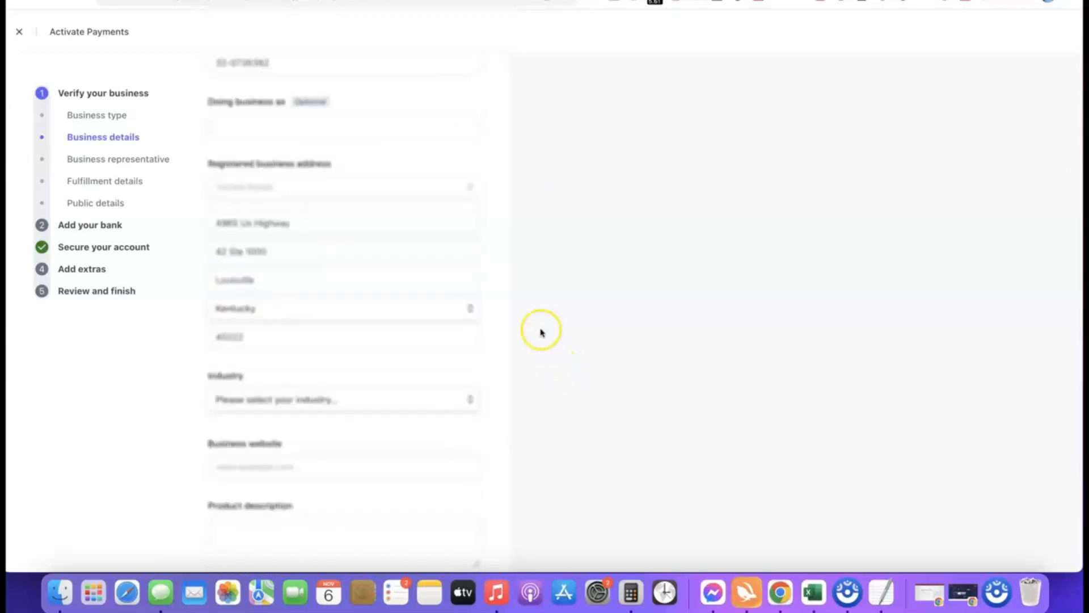
{"action": "scroll", "coordinate": [501, 316], "scroll_direction": "down", "scroll_amount": 3}
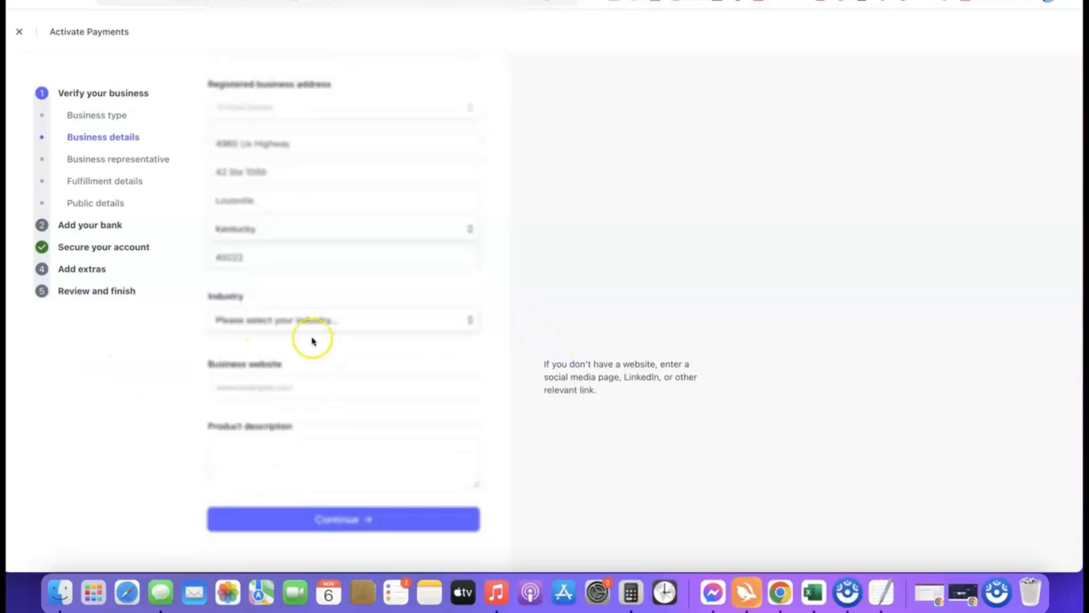
{"action": "mouse_move", "coordinate": [314, 323]}
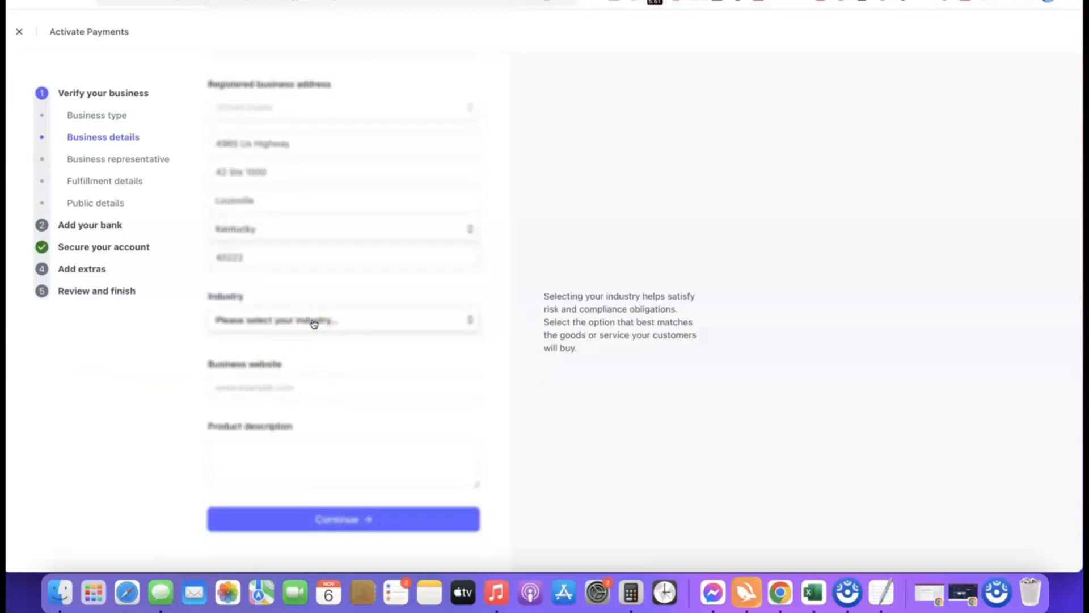
{"action": "left_click", "coordinate": [312, 321]}
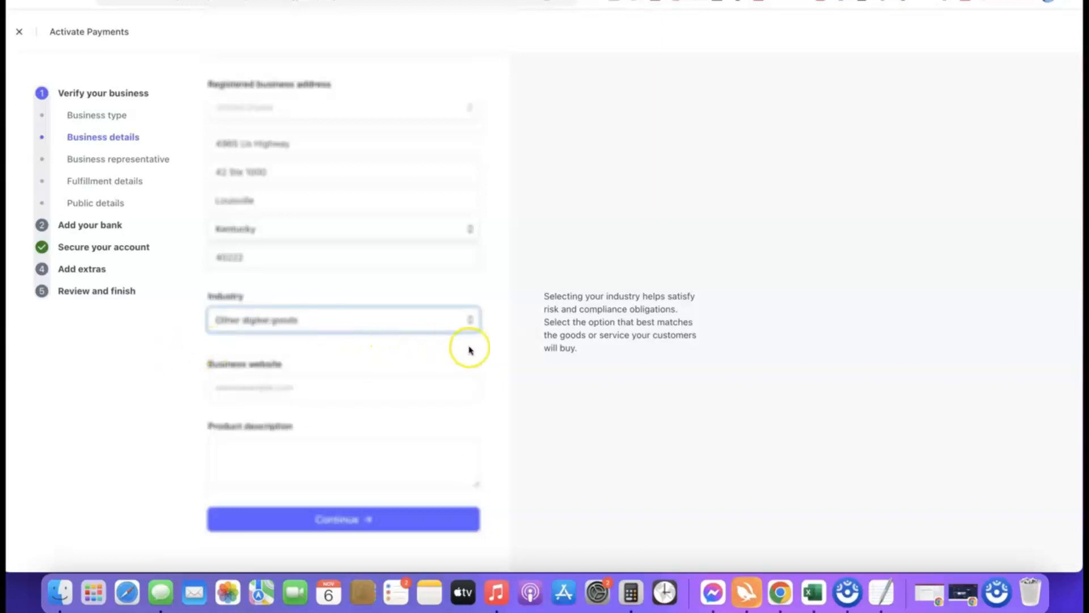
{"action": "left_click", "coordinate": [469, 348]}
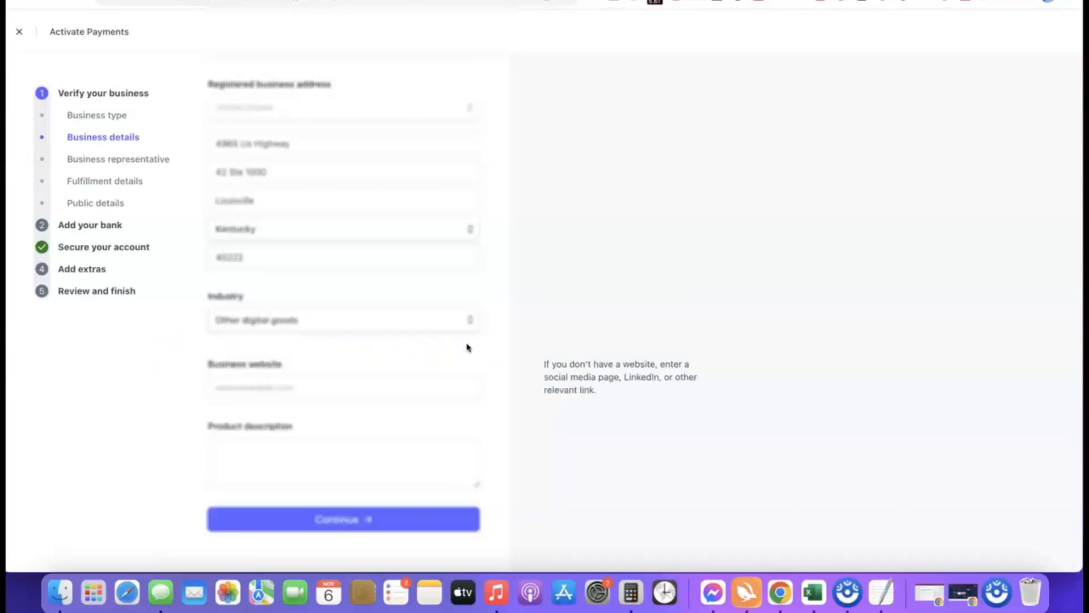
Step: Enter affiliatebloggingblueprint.com as business website, "Our product is a digital course training we sell to our site visitors." as product description, and submit the details
{"action": "left_click", "coordinate": [329, 389]}
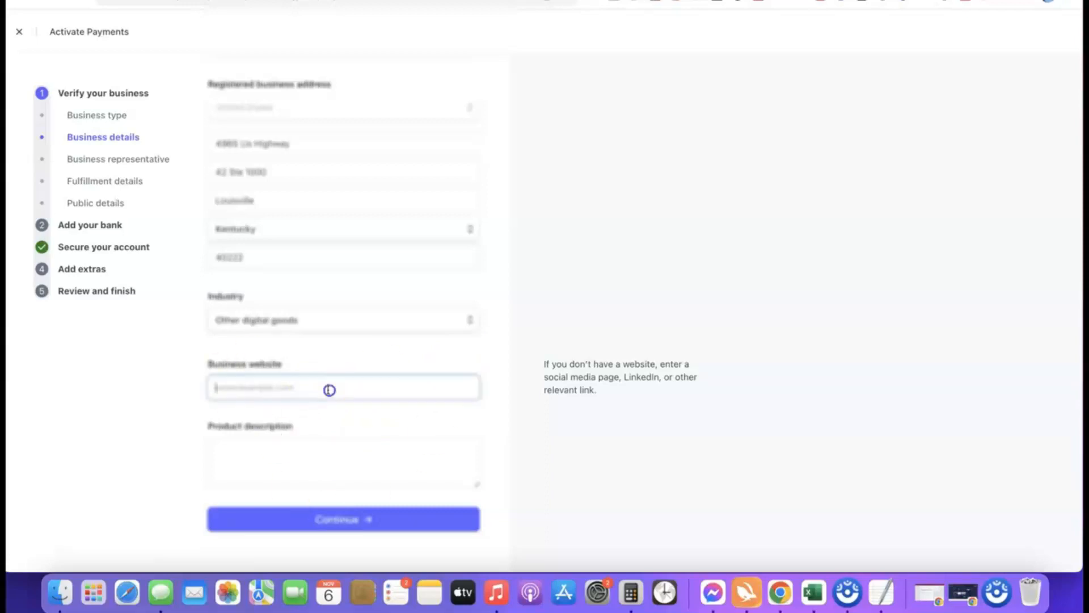
{"action": "type", "text": "https://affiliatebloggingblueprint.com/"}
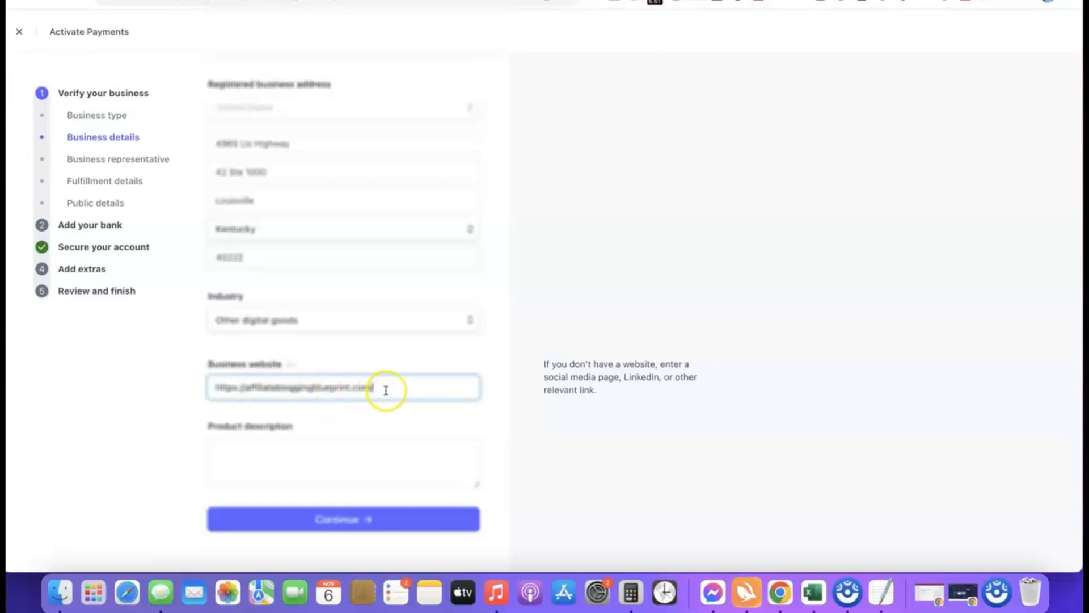
{"action": "left_click", "coordinate": [126, 395]}
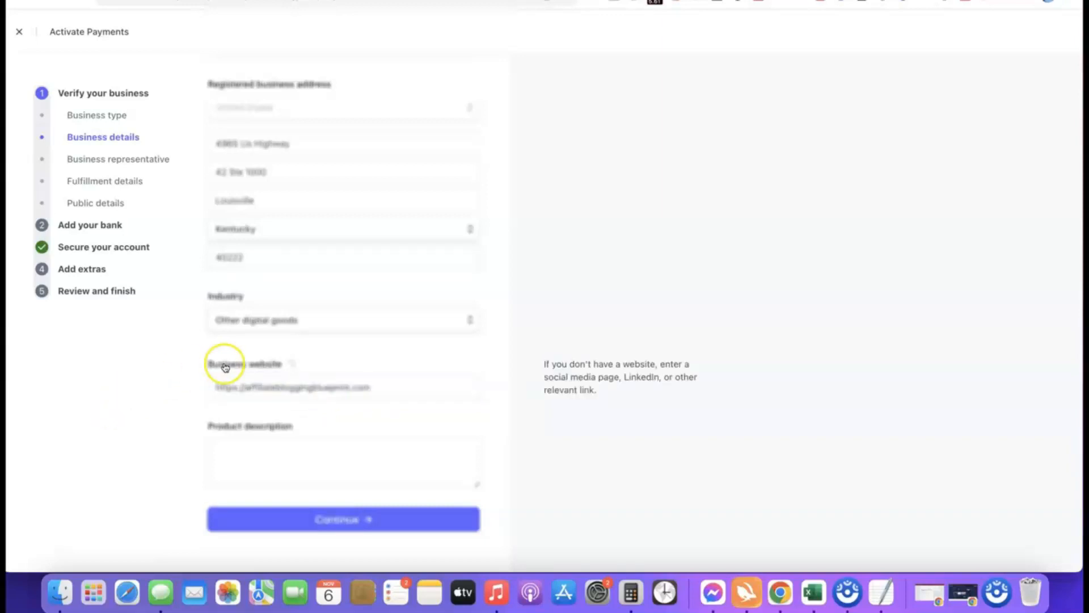
{"action": "left_click", "coordinate": [275, 442]}
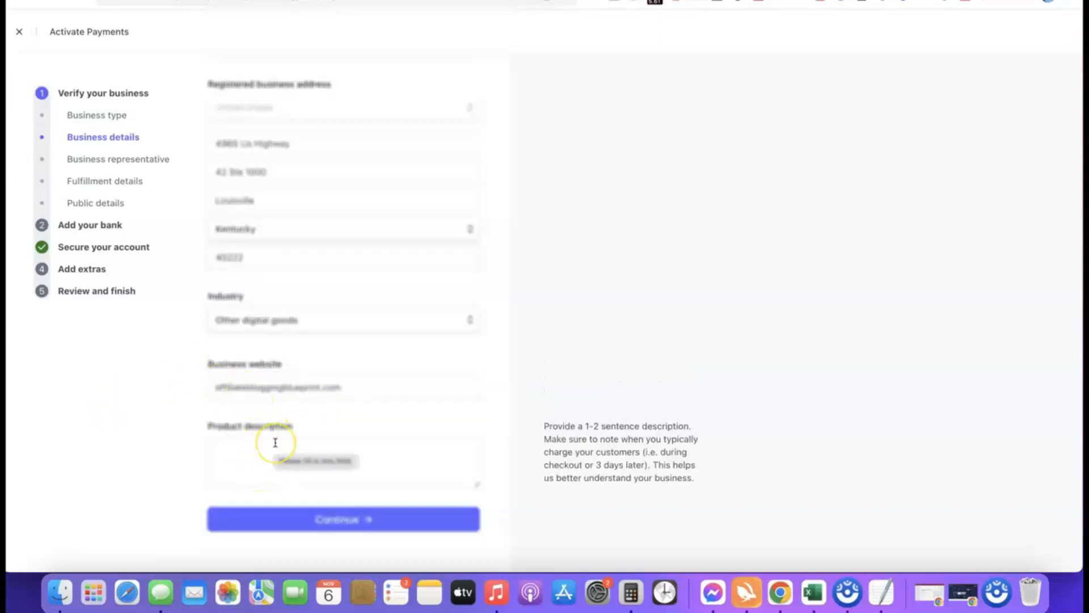
{"action": "type", "text": "Our product is a digital course training we sell to our site visitors."}
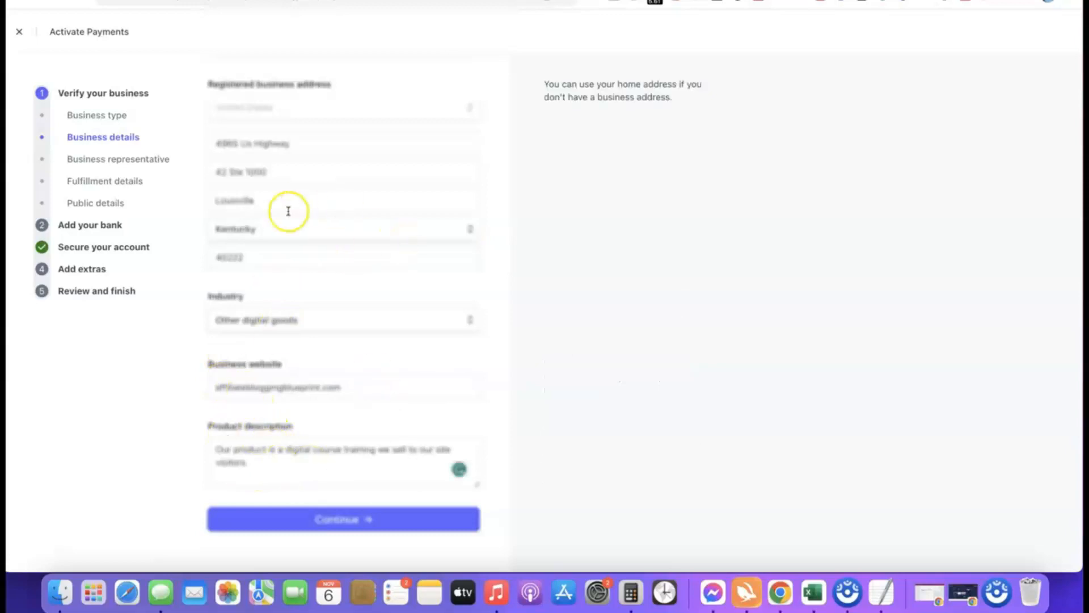
{"action": "left_click", "coordinate": [328, 521]}
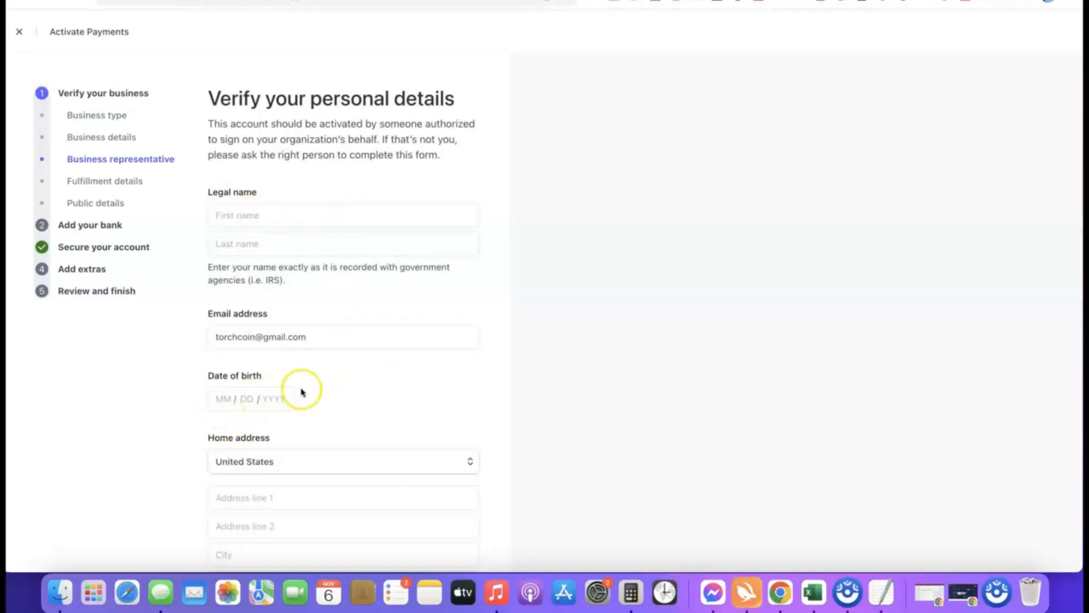
Step: Examine the personal details required of the business representative, including the home address country options, phone number and Social Security number
{"action": "scroll", "coordinate": [301, 391], "scroll_direction": "down", "scroll_amount": 1}
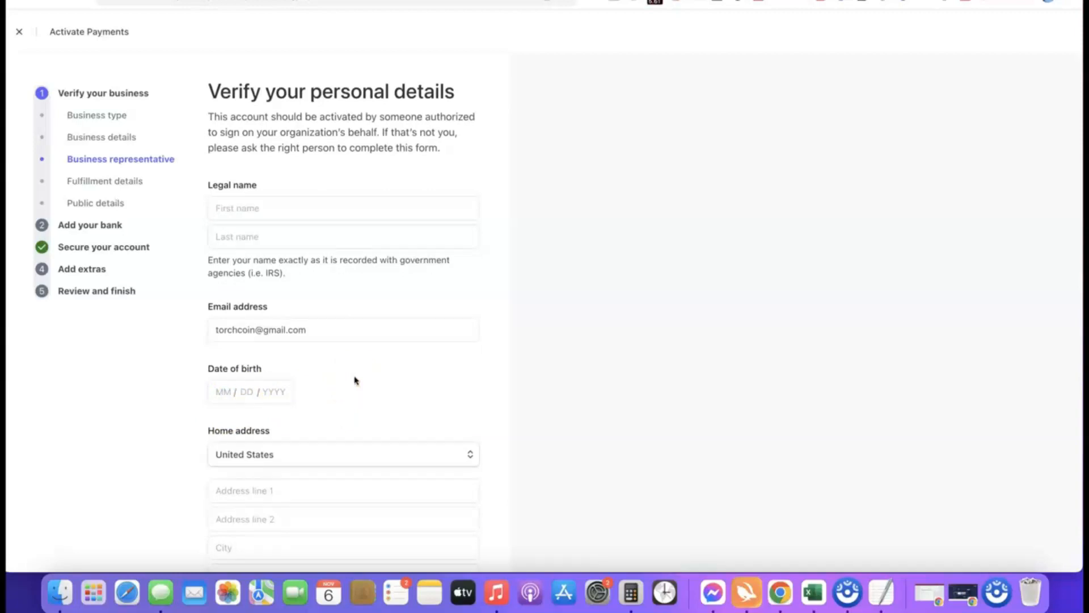
{"action": "scroll", "coordinate": [375, 396], "scroll_direction": "down", "scroll_amount": 5}
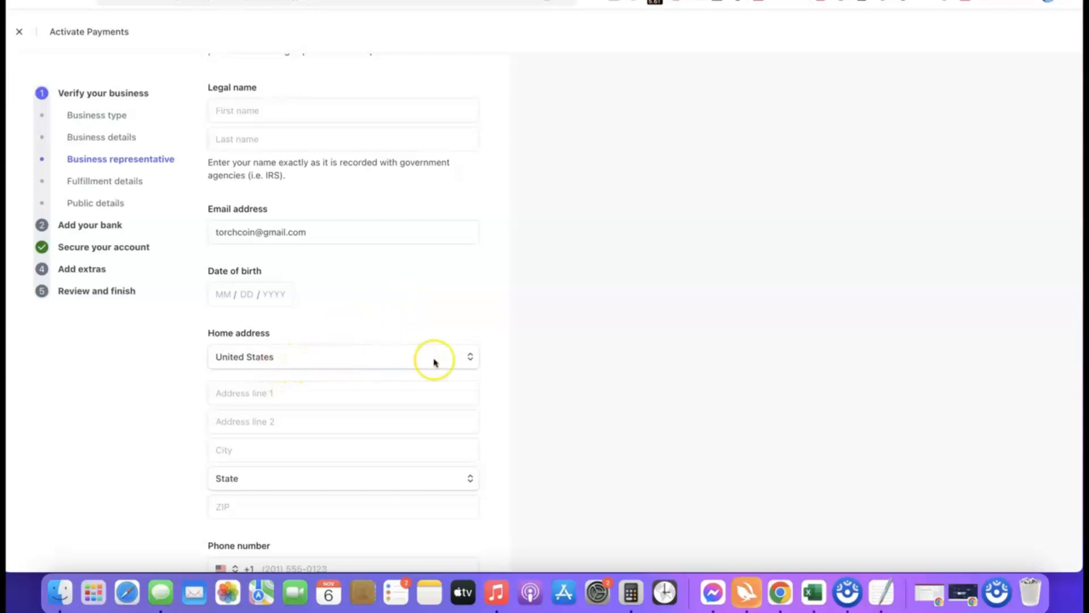
{"action": "left_click", "coordinate": [466, 357]}
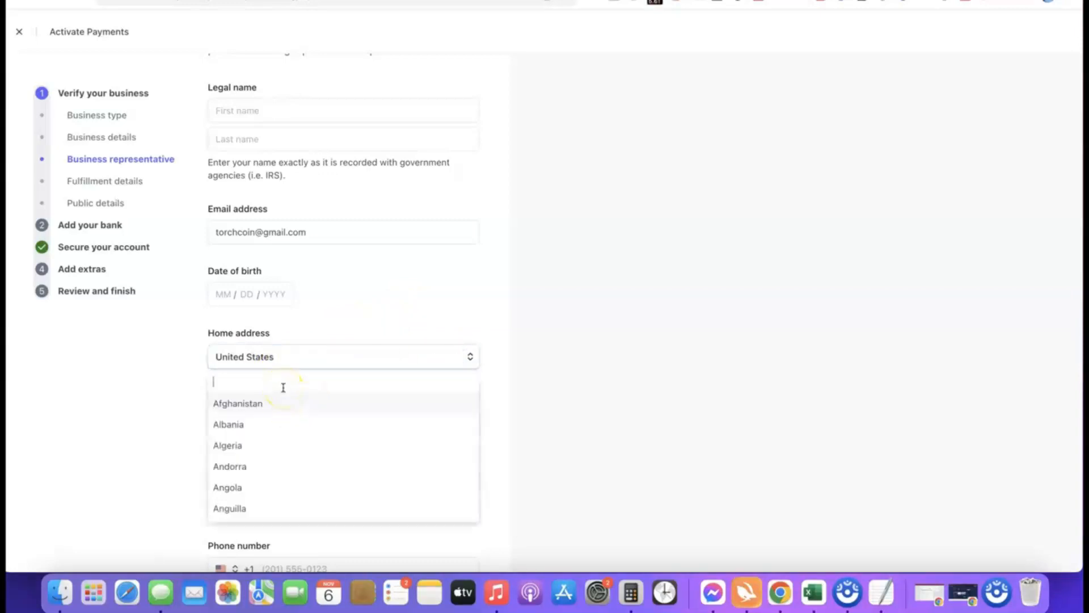
{"action": "left_click", "coordinate": [420, 352]}
{"action": "scroll", "coordinate": [336, 345], "scroll_direction": "down", "scroll_amount": 1}
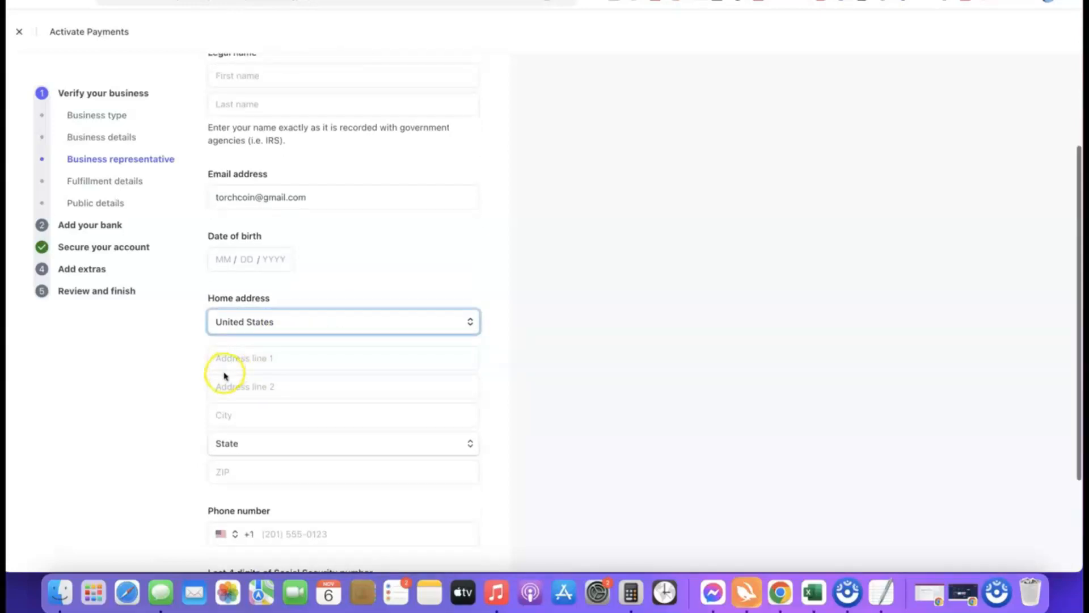
{"action": "scroll", "coordinate": [361, 374], "scroll_direction": "down", "scroll_amount": 2}
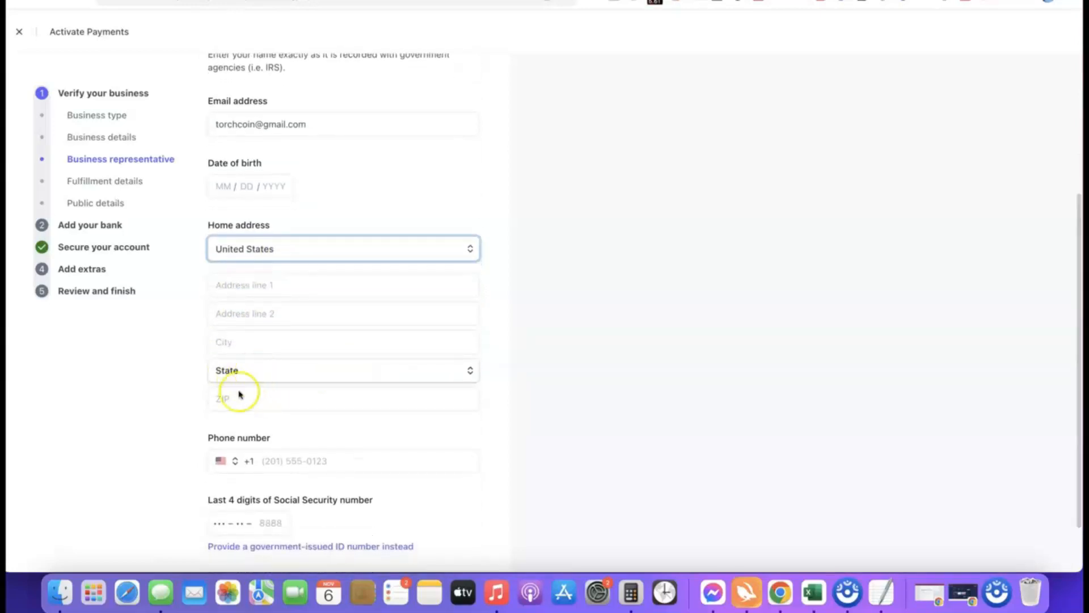
{"action": "scroll", "coordinate": [346, 390], "scroll_direction": "down", "scroll_amount": 1}
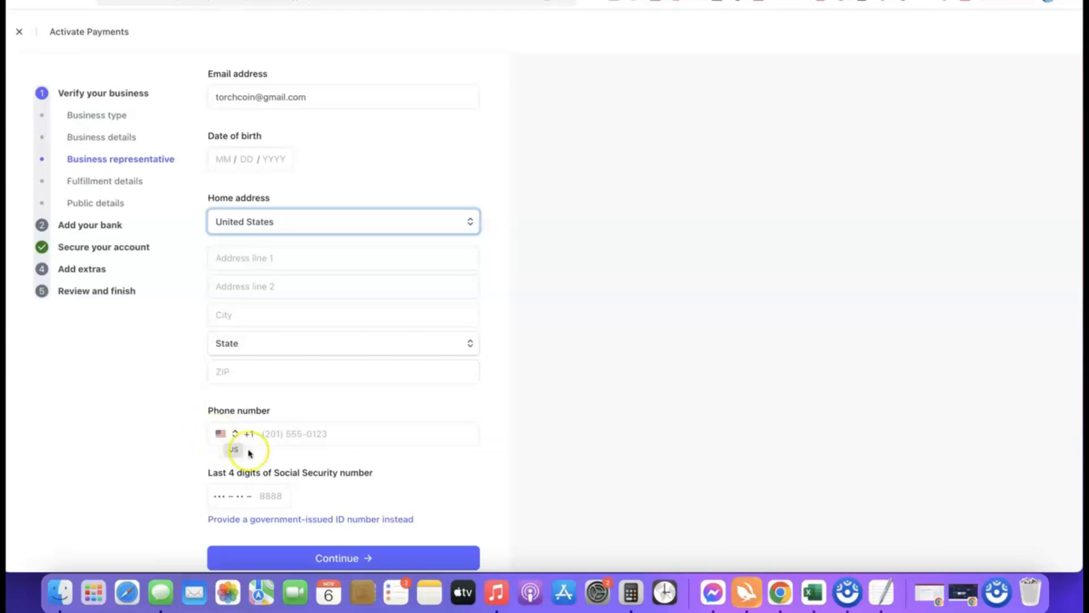
Step: Examine the phone number's country code options and the field for the last four digits of the Social Security number
{"action": "left_click", "coordinate": [226, 434]}
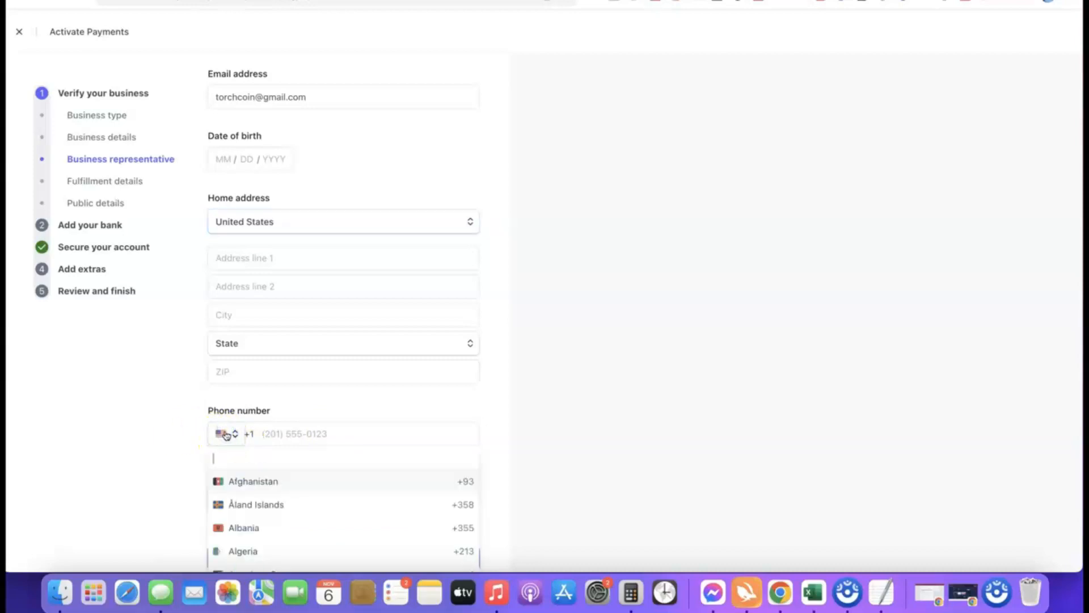
{"action": "left_click", "coordinate": [502, 443]}
{"action": "scroll", "coordinate": [449, 429], "scroll_direction": "down", "scroll_amount": 1}
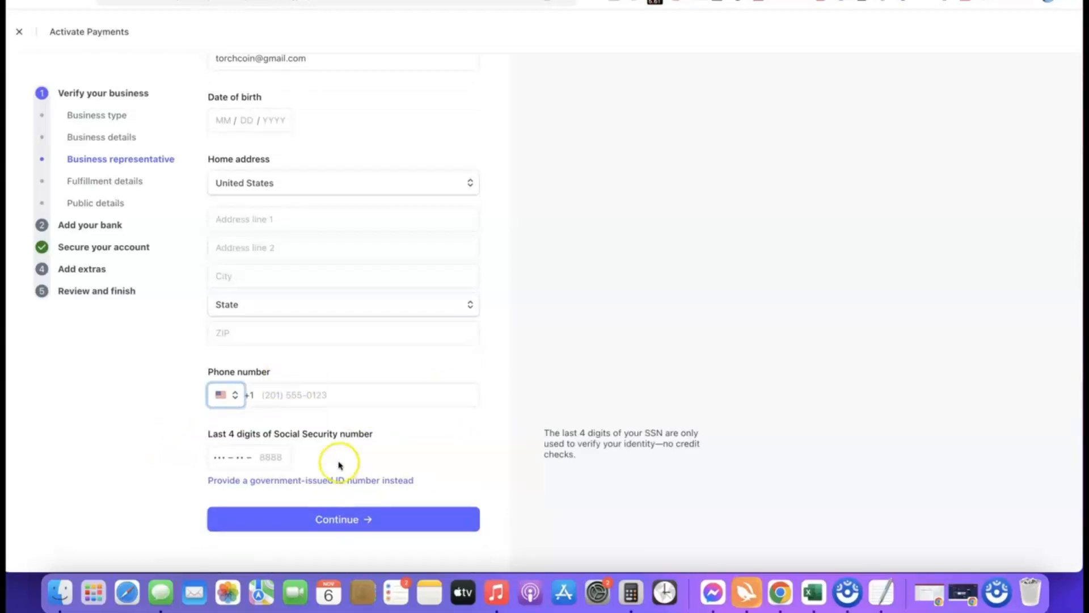
{"action": "scroll", "coordinate": [190, 440], "scroll_direction": "up", "scroll_amount": 5}
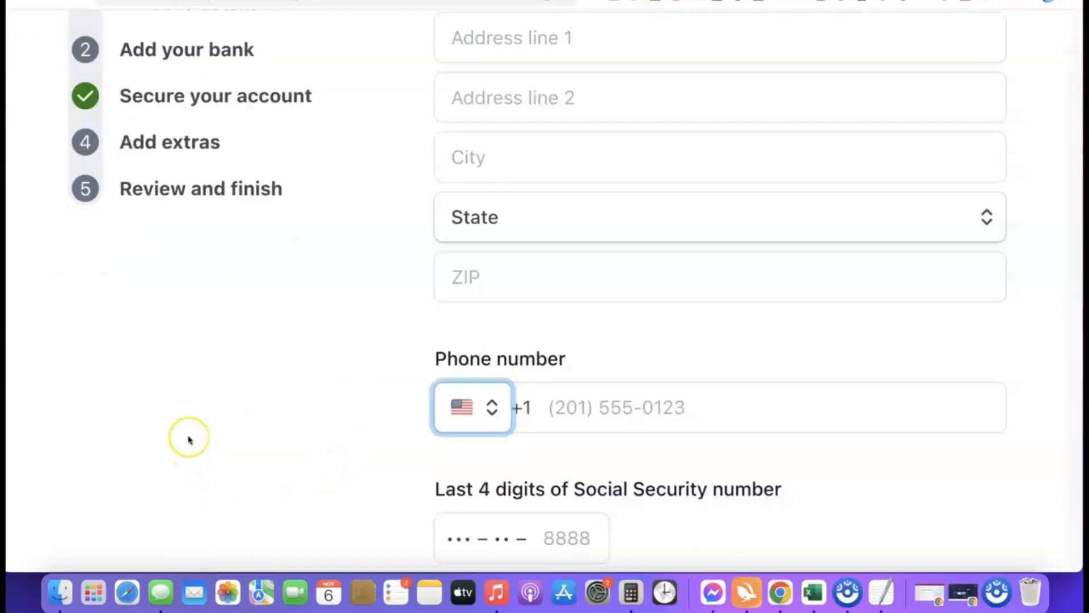
{"action": "scroll", "coordinate": [189, 440], "scroll_direction": "down", "scroll_amount": 4}
{"action": "scroll", "coordinate": [193, 440], "scroll_direction": "right", "scroll_amount": 3}
{"action": "scroll", "coordinate": [195, 440], "scroll_direction": "right", "scroll_amount": 3}
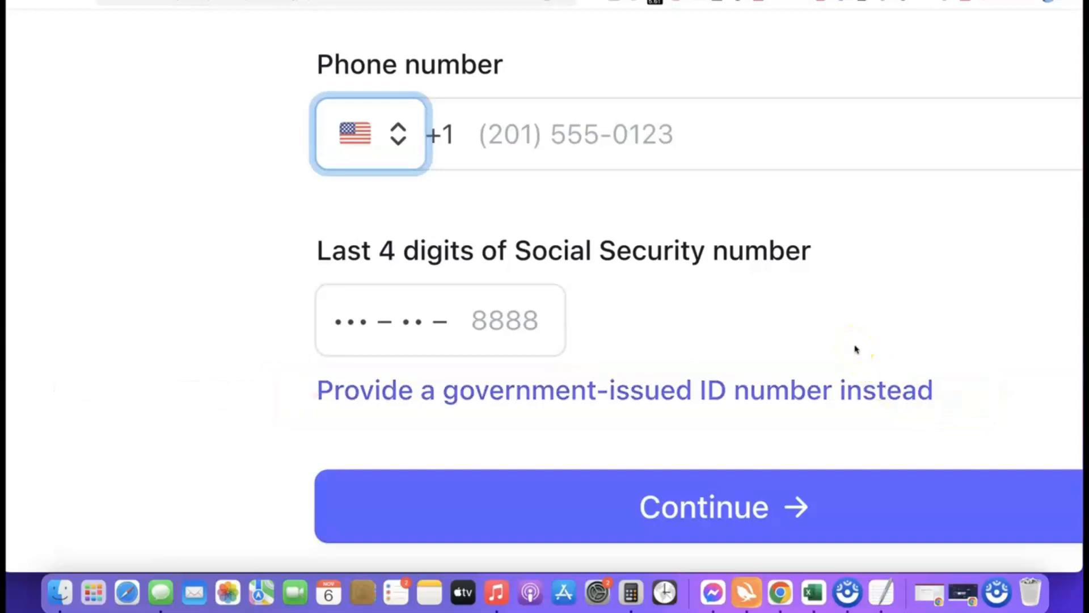
Step: Switch to identifying the representative with a government-issued ID number and set its country to NG
{"action": "left_click", "coordinate": [621, 391]}
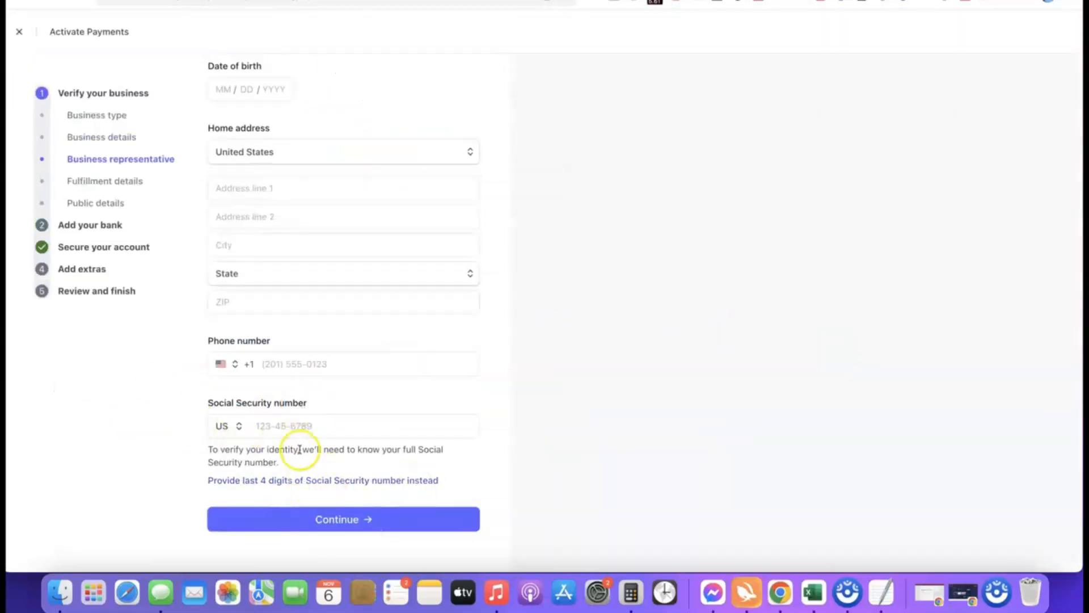
{"action": "left_click", "coordinate": [234, 427]}
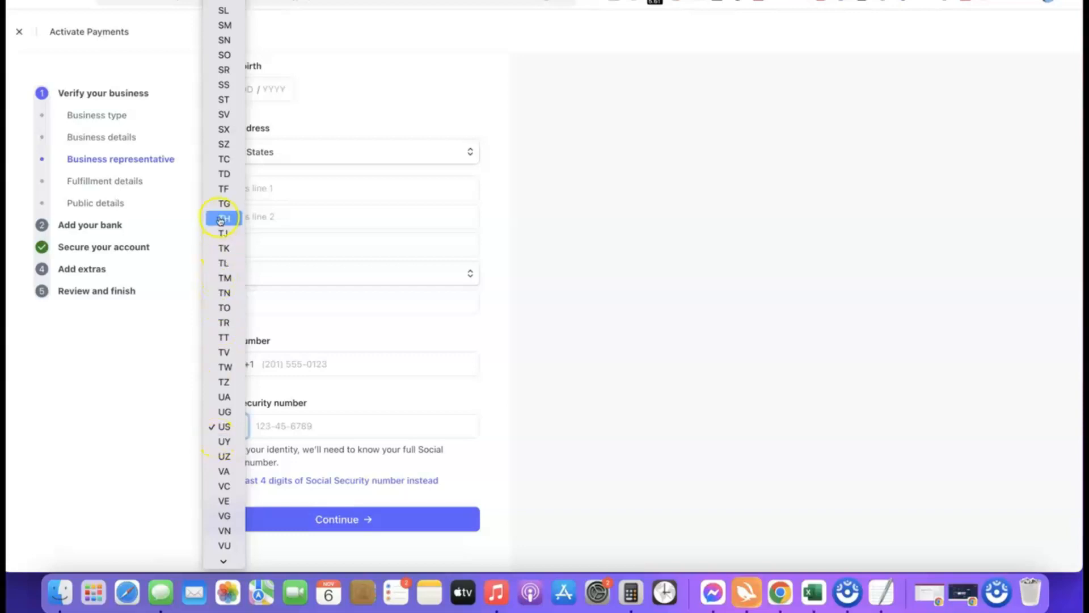
{"action": "scroll", "coordinate": [223, 236], "scroll_direction": "down", "scroll_amount": 1}
{"action": "scroll", "coordinate": [223, 236], "scroll_direction": "down", "scroll_amount": 1}
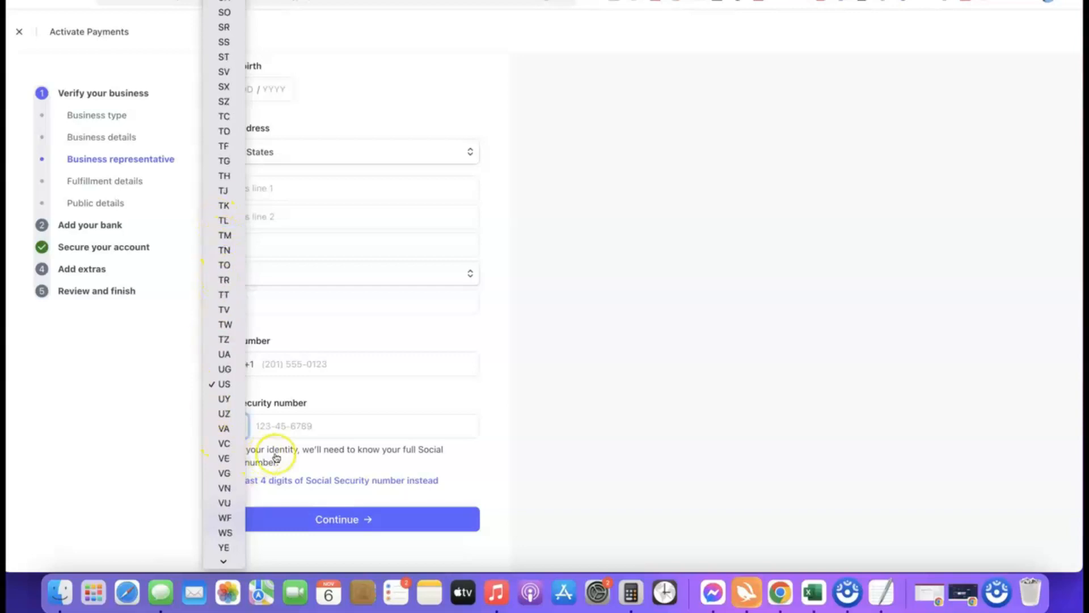
{"action": "left_click", "coordinate": [491, 424]}
{"action": "left_click", "coordinate": [240, 434]}
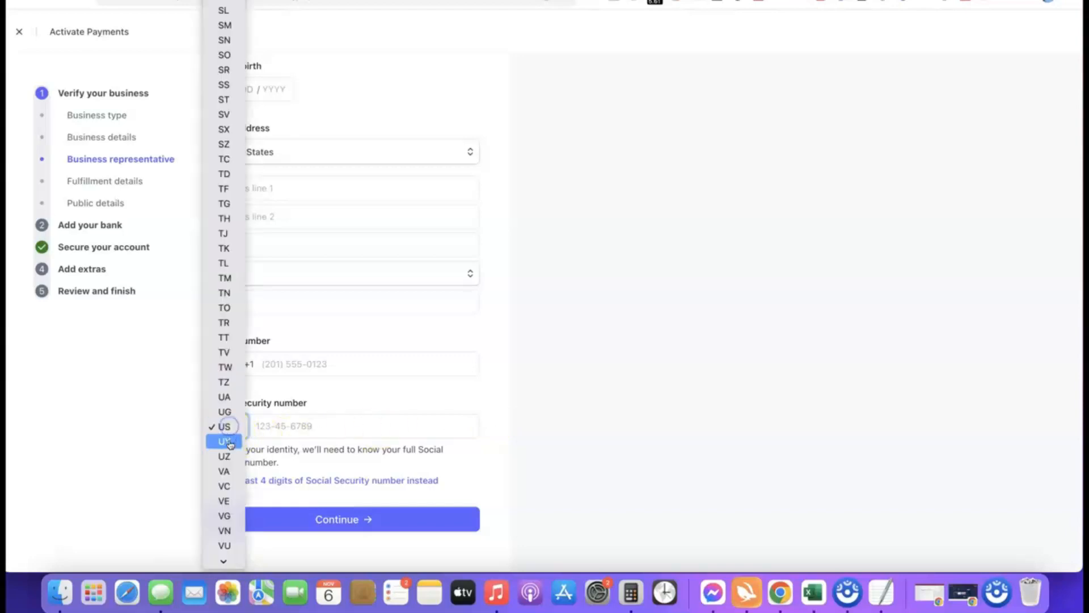
{"action": "scroll", "coordinate": [229, 397], "scroll_direction": "down", "scroll_amount": 3}
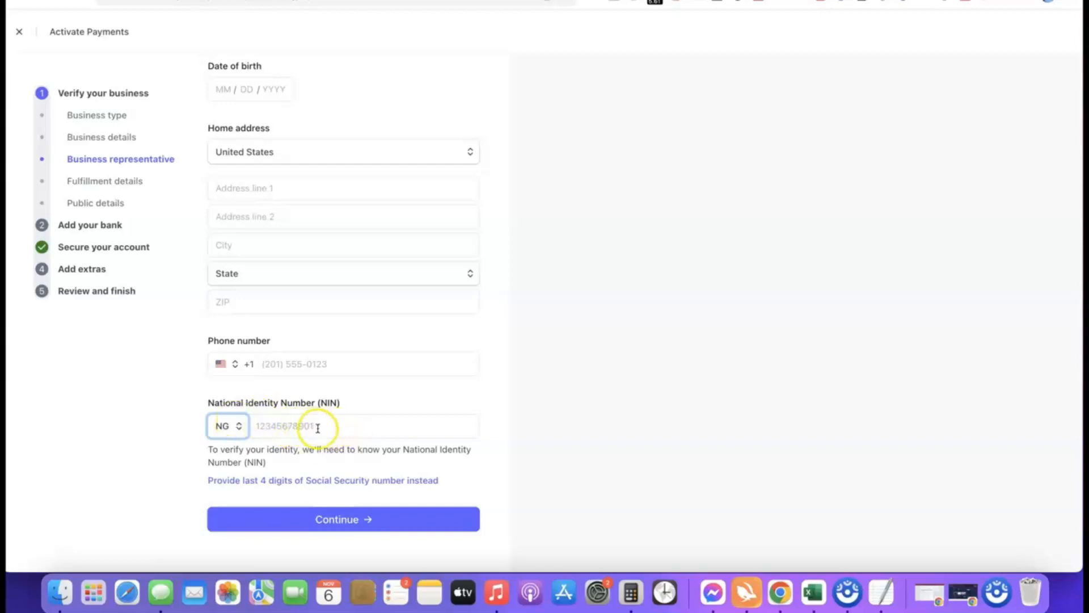
Step: Set the country code of the representative's phone number to Nigeria (+234)
{"action": "left_click", "coordinate": [221, 364]}
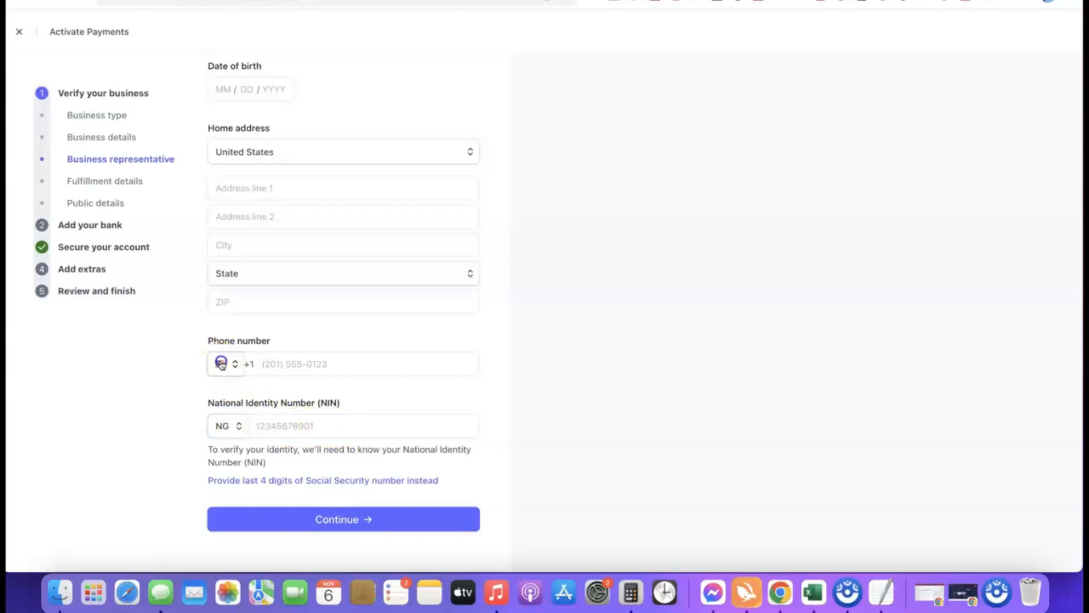
{"action": "left_click", "coordinate": [233, 390]}
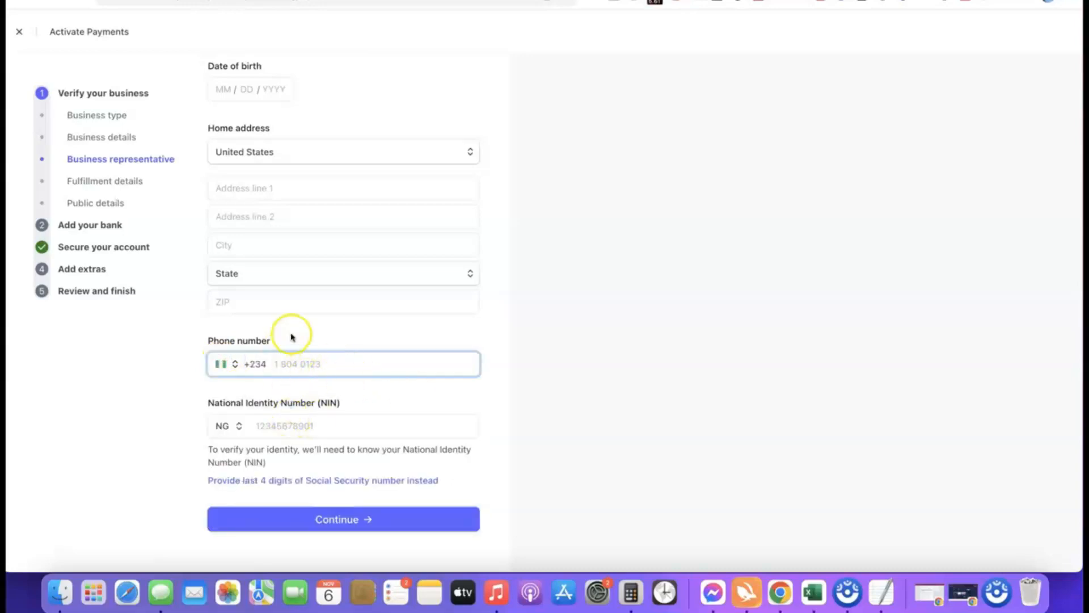
{"action": "scroll", "coordinate": [323, 299], "scroll_direction": "up", "scroll_amount": 2}
{"action": "scroll", "coordinate": [389, 253], "scroll_direction": "down", "scroll_amount": 2}
{"action": "scroll", "coordinate": [387, 254], "scroll_direction": "down", "scroll_amount": 1}
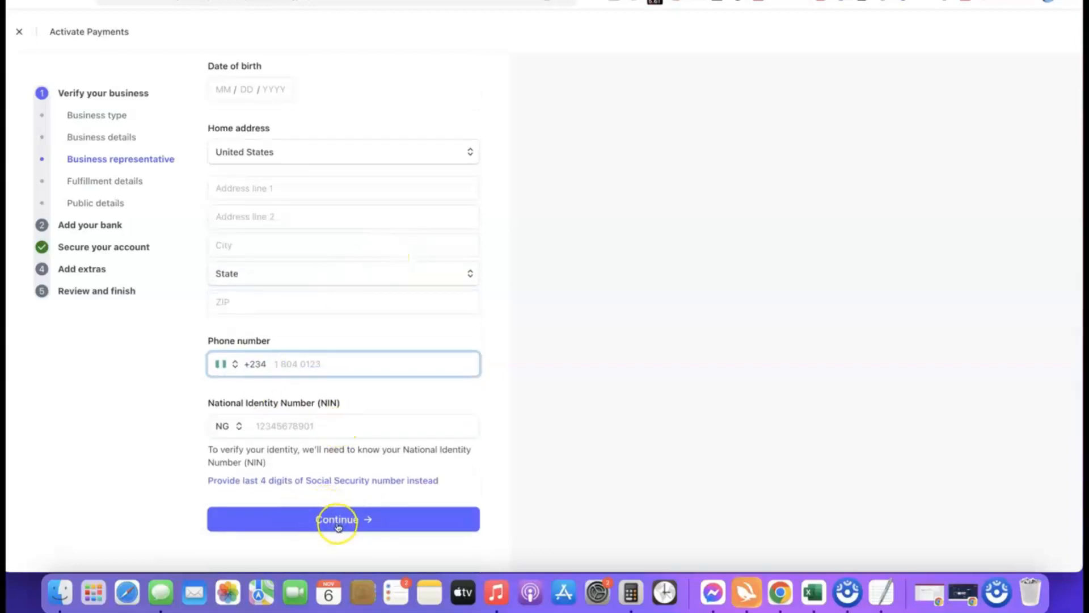
{"action": "scroll", "coordinate": [358, 404], "scroll_direction": "up", "scroll_amount": 5}
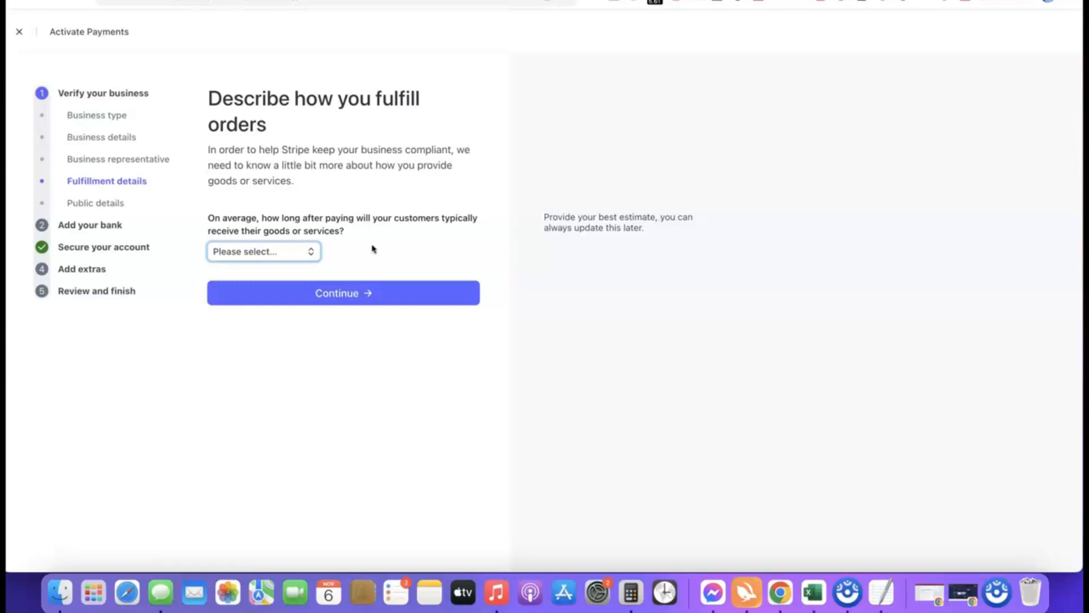
Step: Set the average time for customers to receive their goods to Within one day and submit the fulfillment details
{"action": "left_click", "coordinate": [287, 251]}
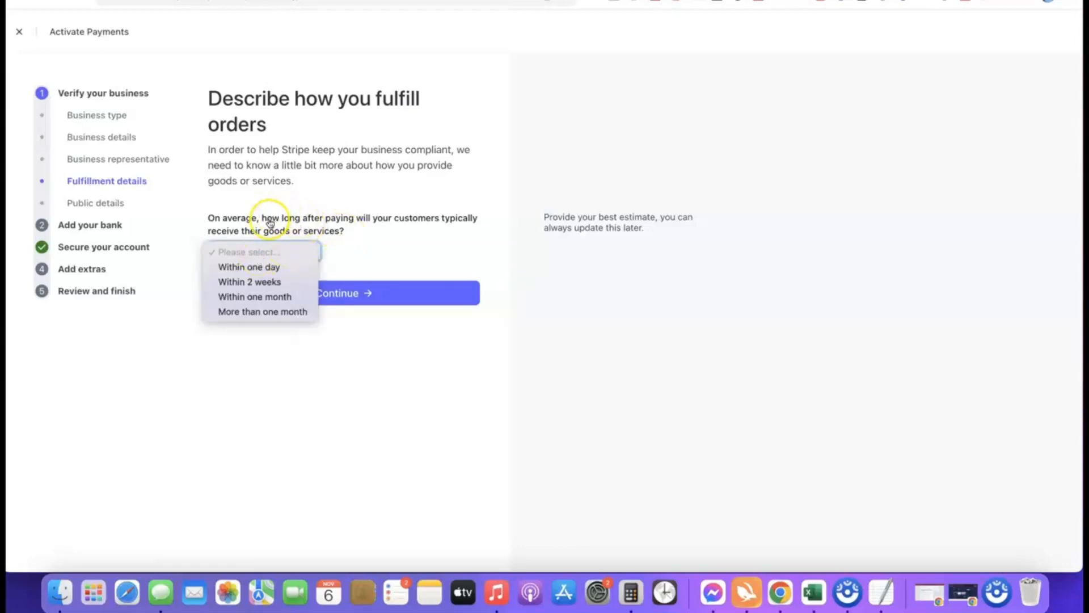
{"action": "left_click", "coordinate": [264, 283]}
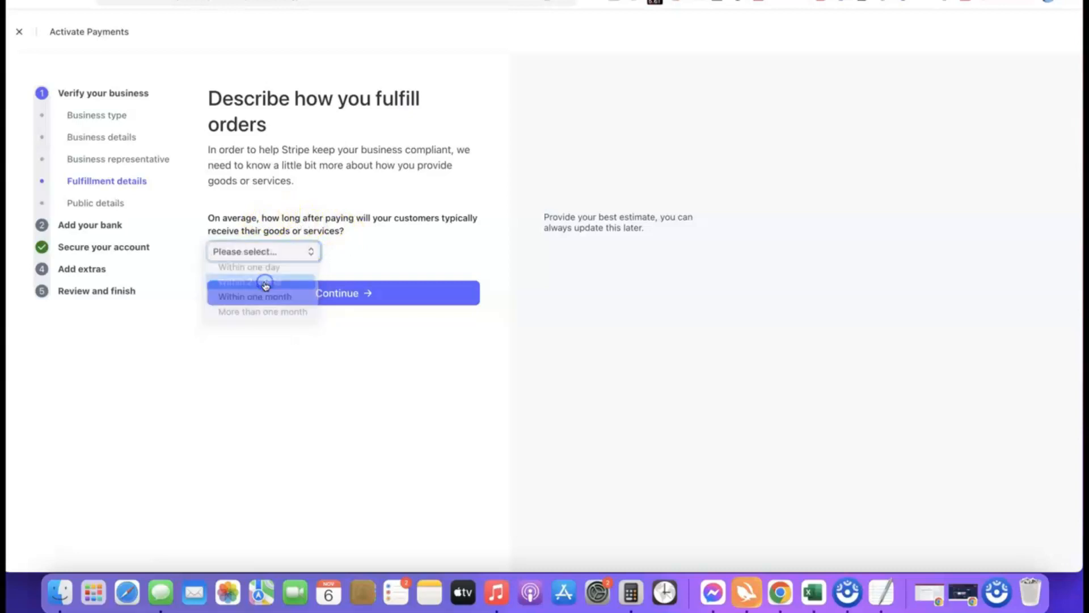
{"action": "left_click", "coordinate": [284, 253]}
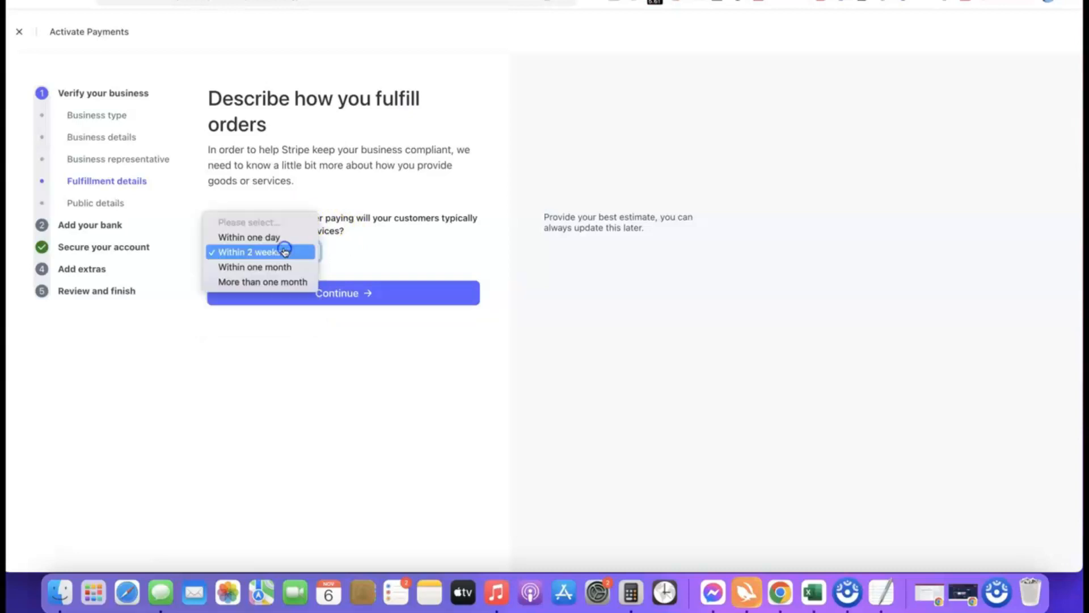
{"action": "left_click", "coordinate": [241, 237]}
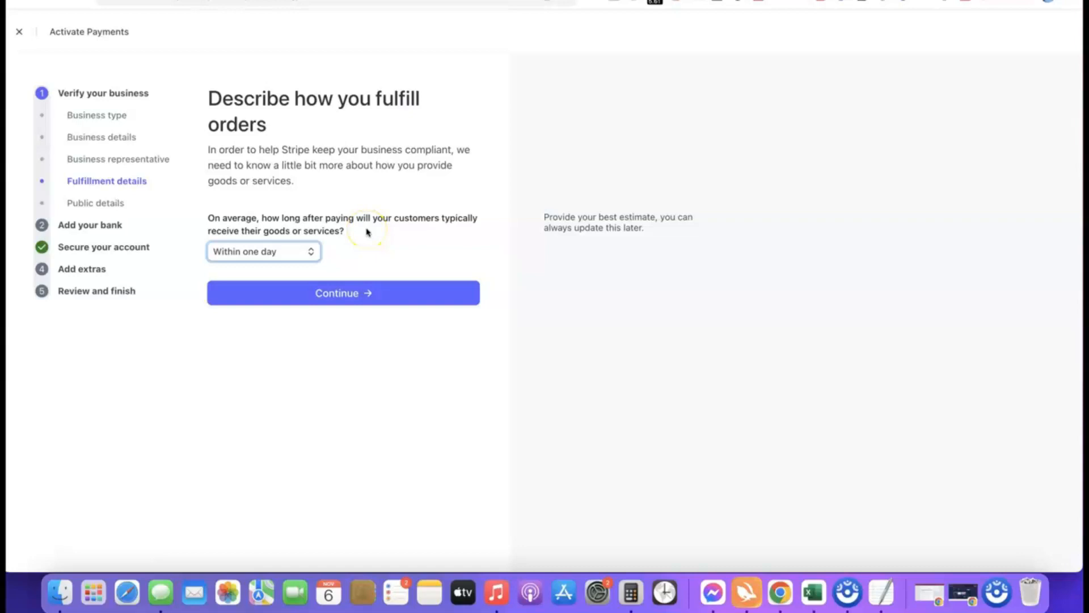
{"action": "left_click", "coordinate": [338, 292]}
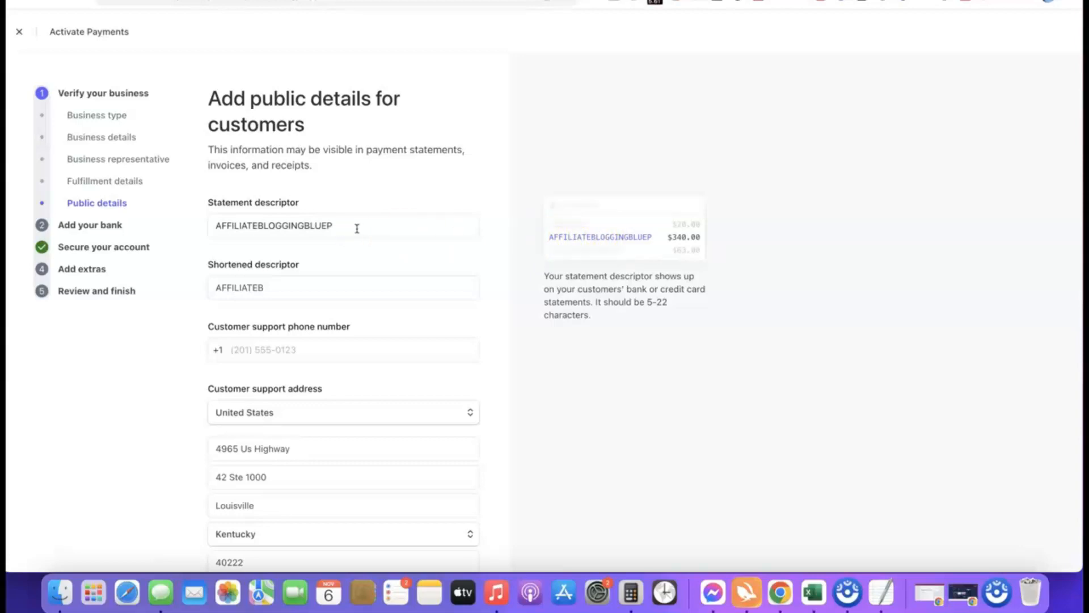
Step: Review the statement descriptor, shortened descriptor and customer support address, and submit the public details
{"action": "left_click", "coordinate": [299, 293]}
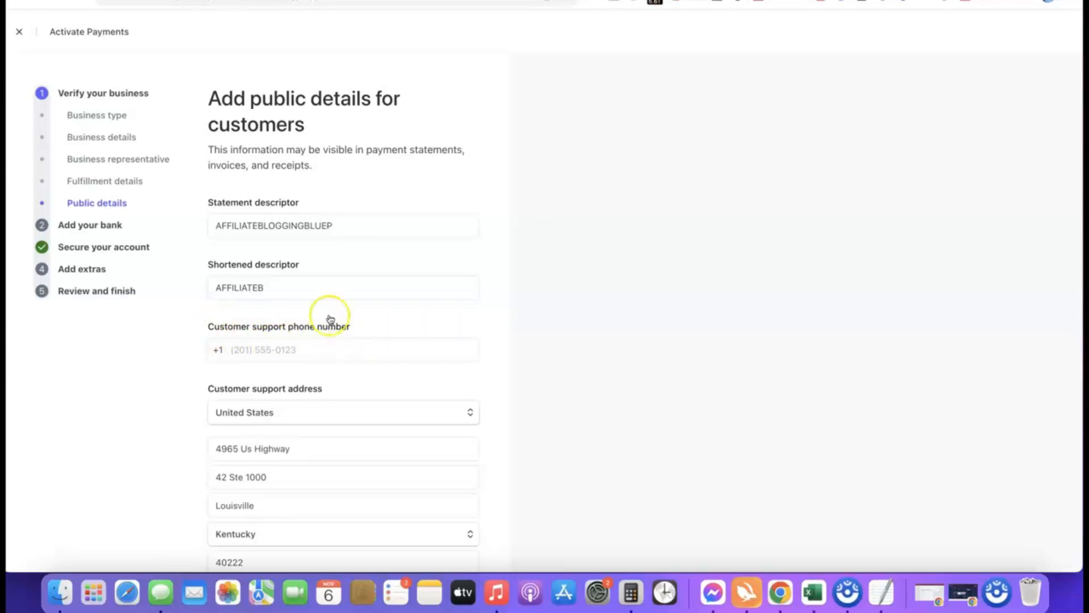
{"action": "scroll", "coordinate": [274, 233], "scroll_direction": "down", "scroll_amount": 3}
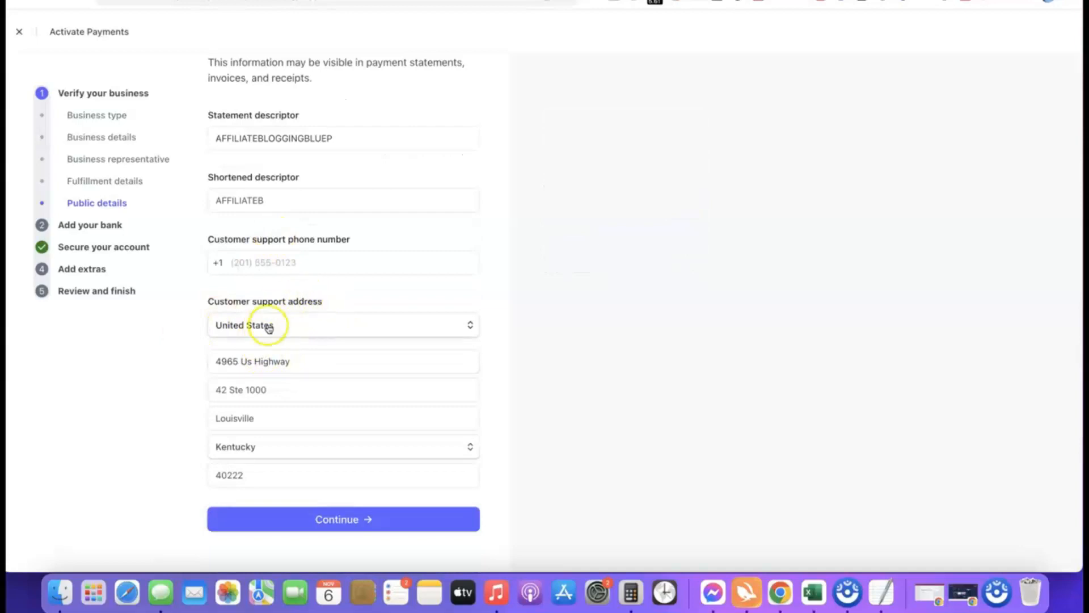
{"action": "scroll", "coordinate": [291, 339], "scroll_direction": "up", "scroll_amount": 3}
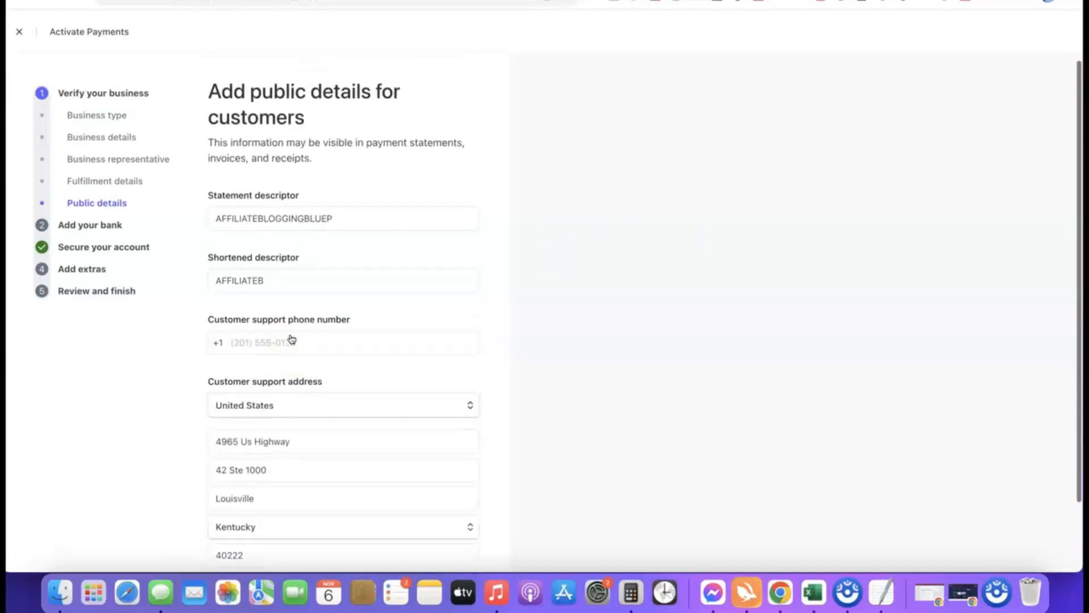
{"action": "left_click", "coordinate": [285, 218]}
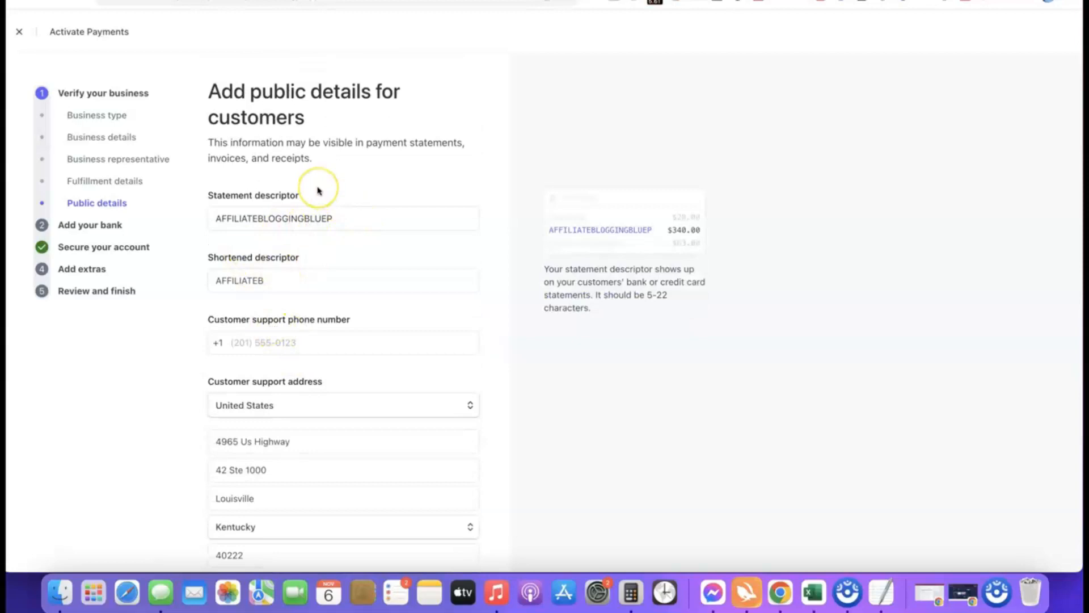
{"action": "scroll", "coordinate": [318, 190], "scroll_direction": "down", "scroll_amount": 3}
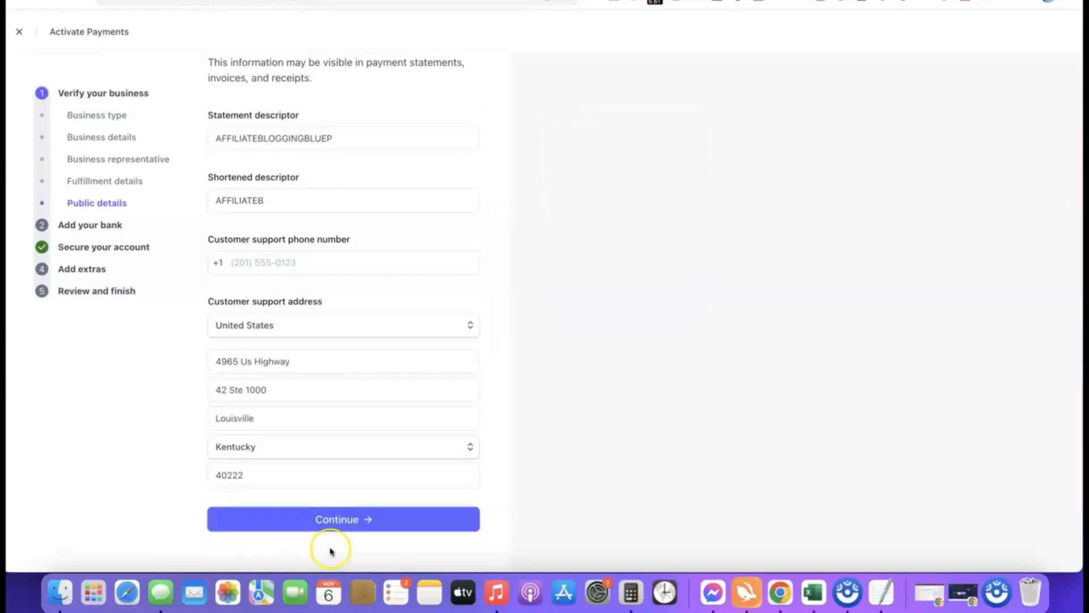
{"action": "left_click", "coordinate": [309, 519]}
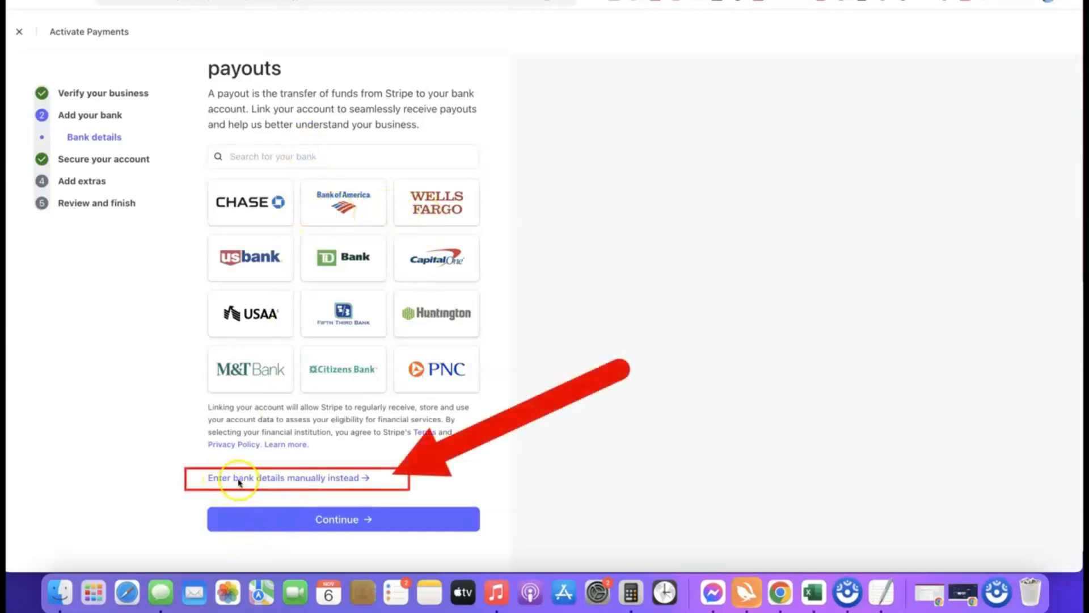
Step: Add the payout bank manually with its routing number and account number, save it, and proceed past the bank details
{"action": "left_click", "coordinate": [318, 479]}
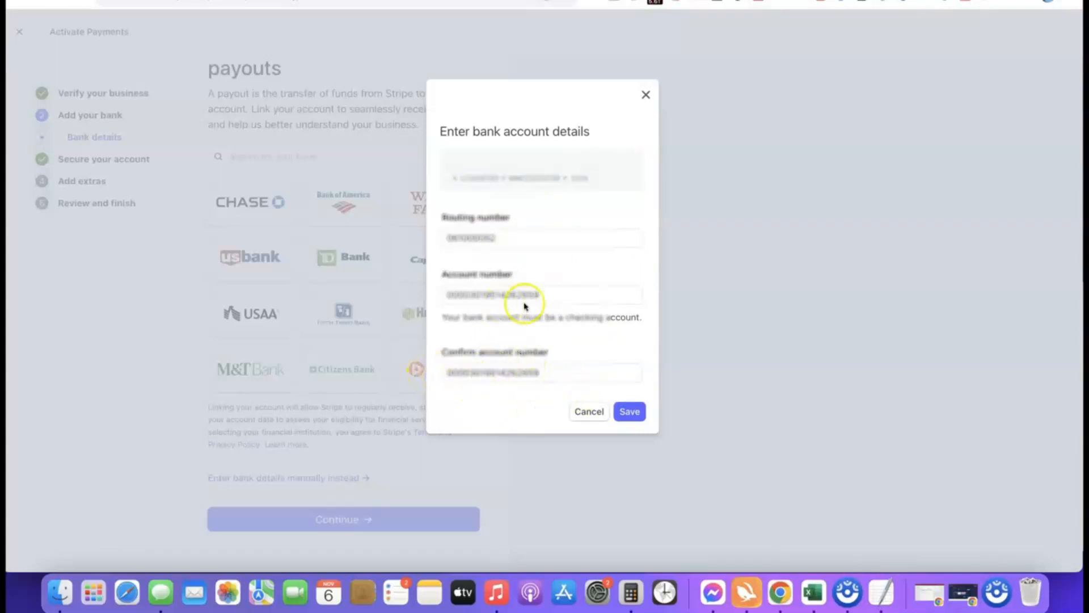
{"action": "left_click", "coordinate": [635, 413]}
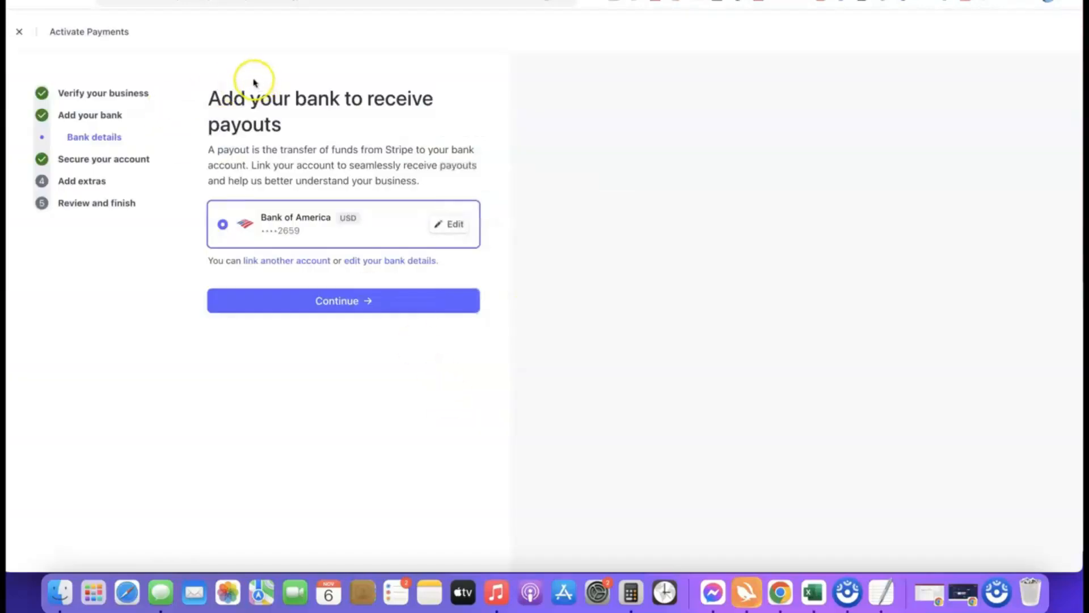
{"action": "left_click", "coordinate": [349, 303]}
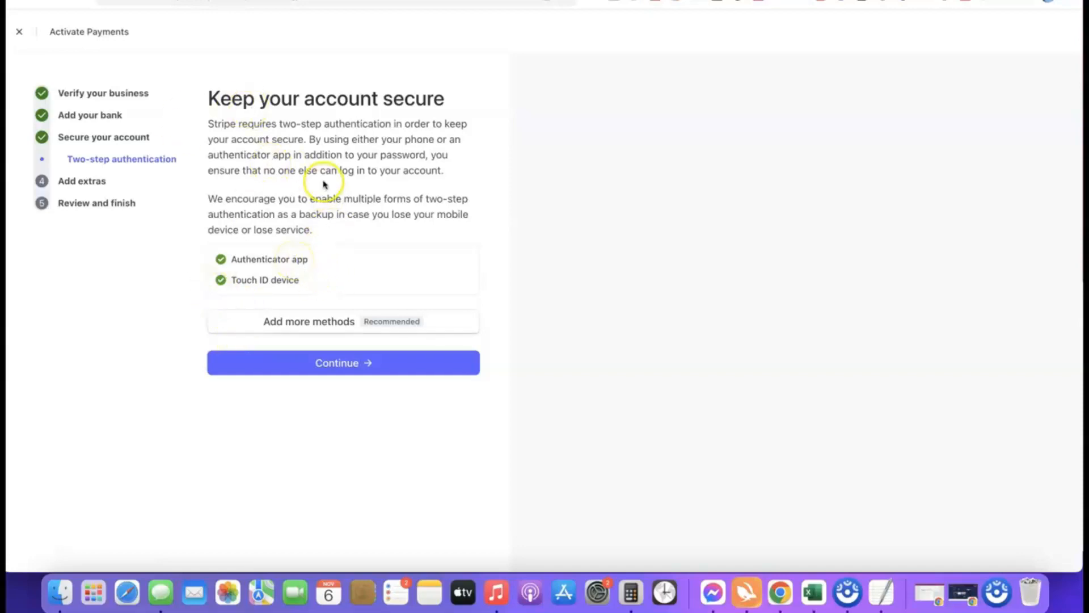
Step: Keep the existing two-step authentication methods and decline the optional tax calculation and climate contributions
{"action": "left_click", "coordinate": [346, 366]}
{"action": "scroll", "coordinate": [380, 175], "scroll_direction": "down", "scroll_amount": 1}
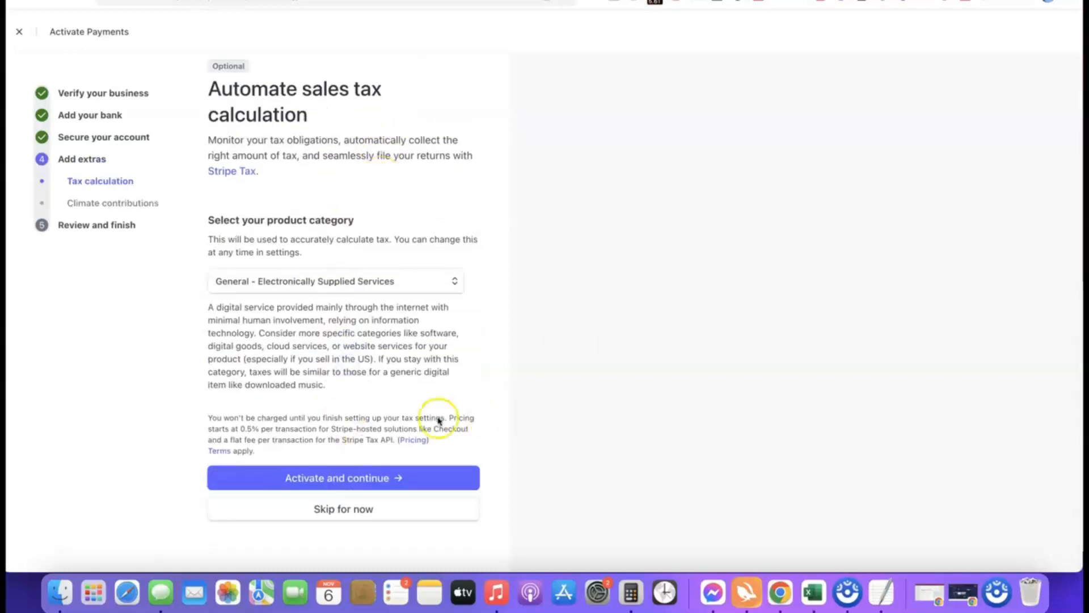
{"action": "left_click", "coordinate": [343, 512]}
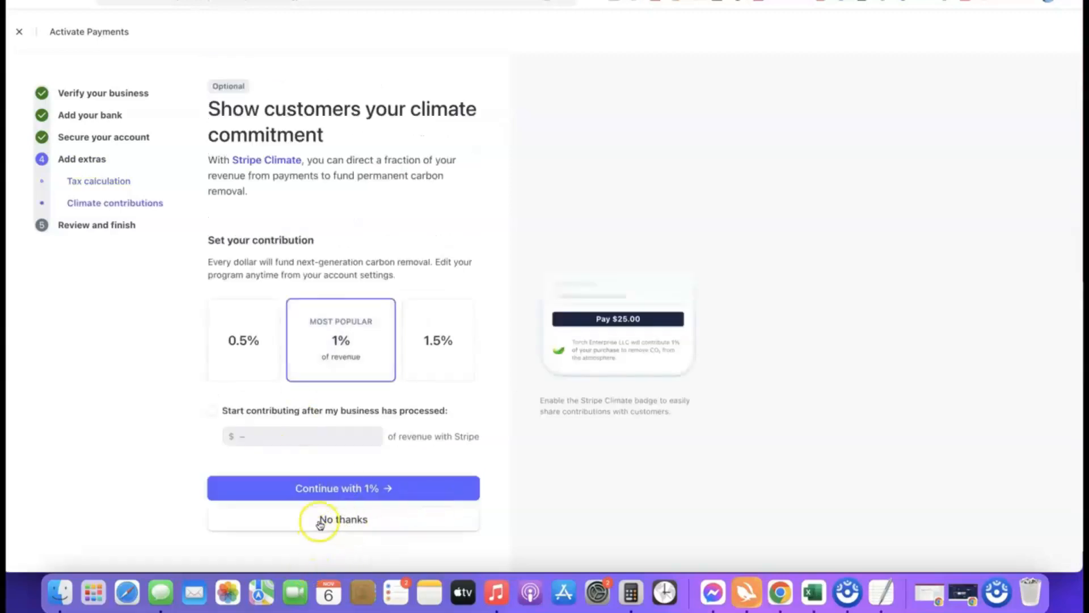
{"action": "left_click", "coordinate": [361, 519]}
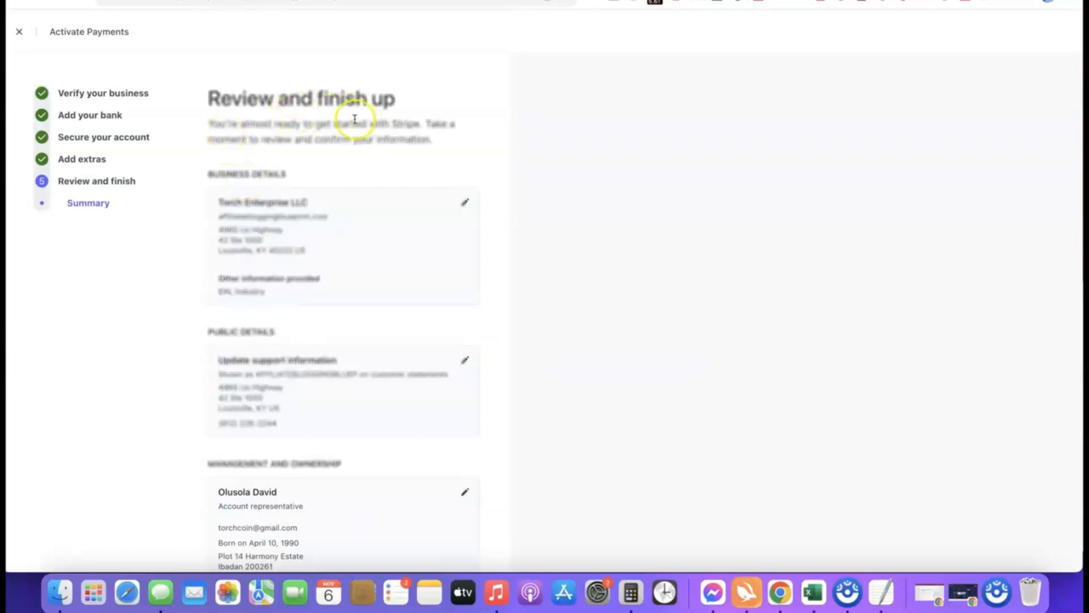
Step: Review the summary of business, public, representative and payout details, and agree to and submit the activation application
{"action": "scroll", "coordinate": [312, 87], "scroll_direction": "down", "scroll_amount": 4}
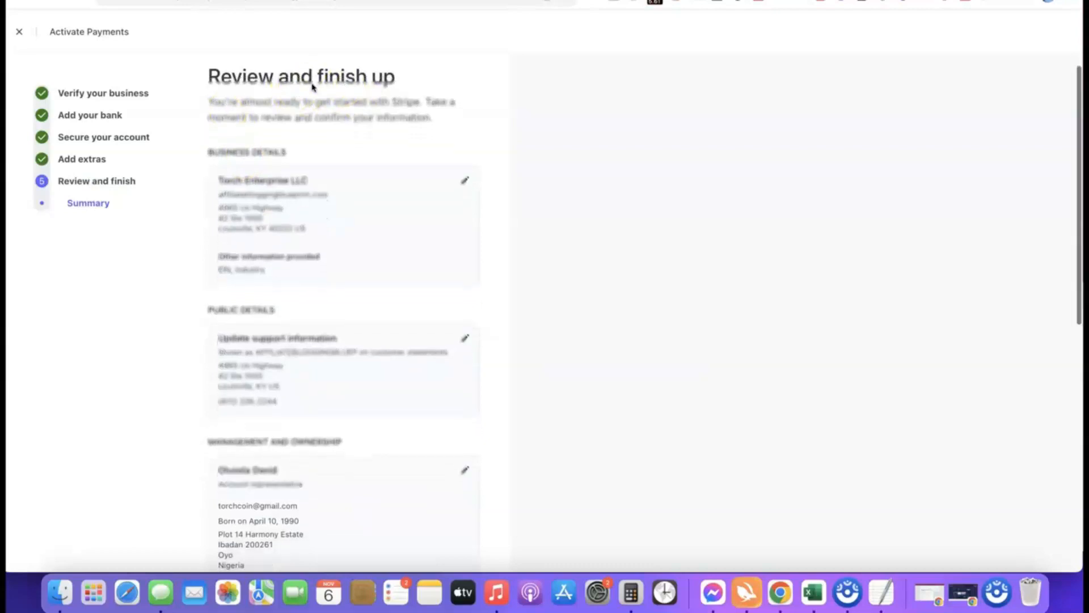
{"action": "scroll", "coordinate": [296, 78], "scroll_direction": "up", "scroll_amount": 2}
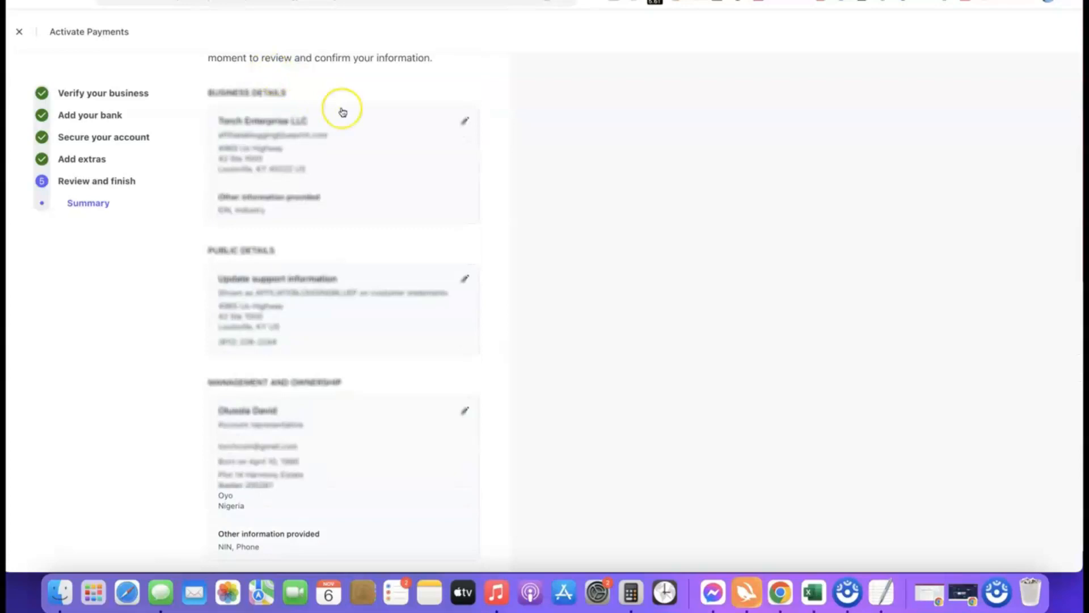
{"action": "scroll", "coordinate": [342, 112], "scroll_direction": "down", "scroll_amount": 10}
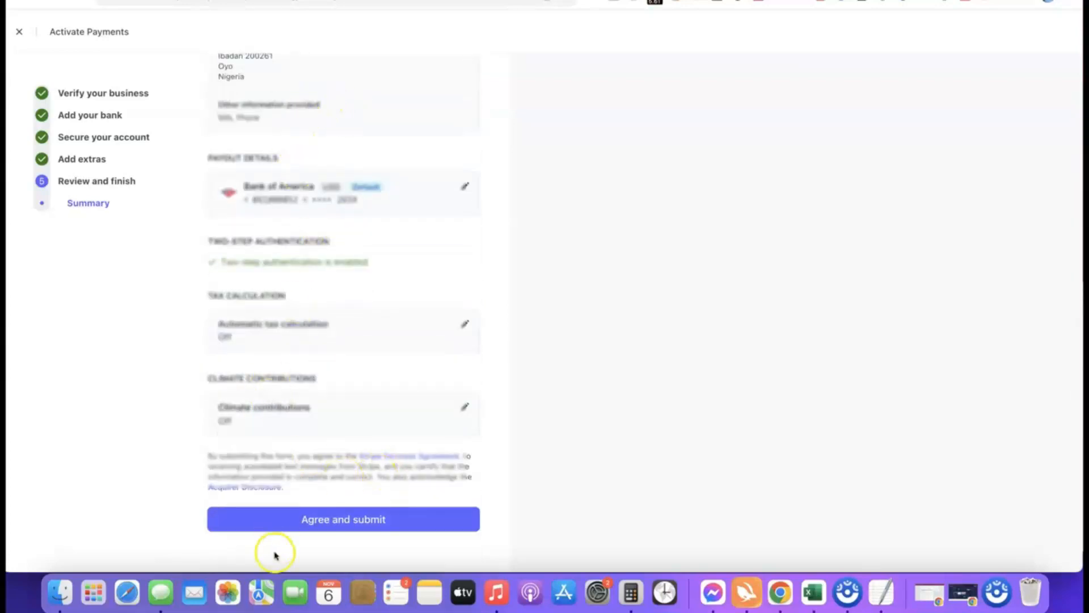
{"action": "left_click", "coordinate": [336, 518]}
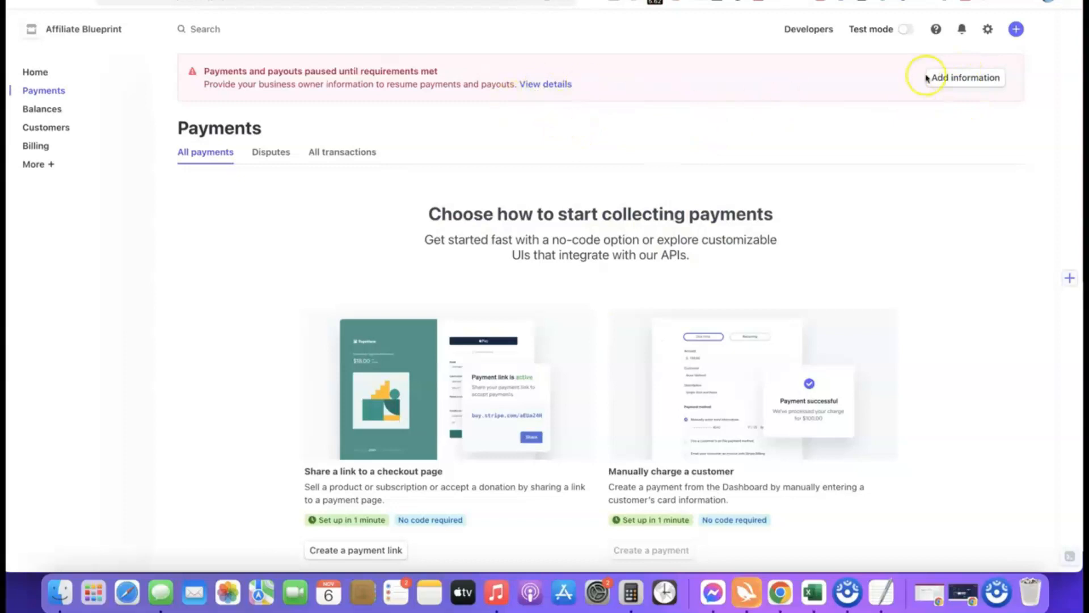
Step: Open the request for missing business owner information and start updating the account representative's details under management and ownership
{"action": "left_click", "coordinate": [944, 78]}
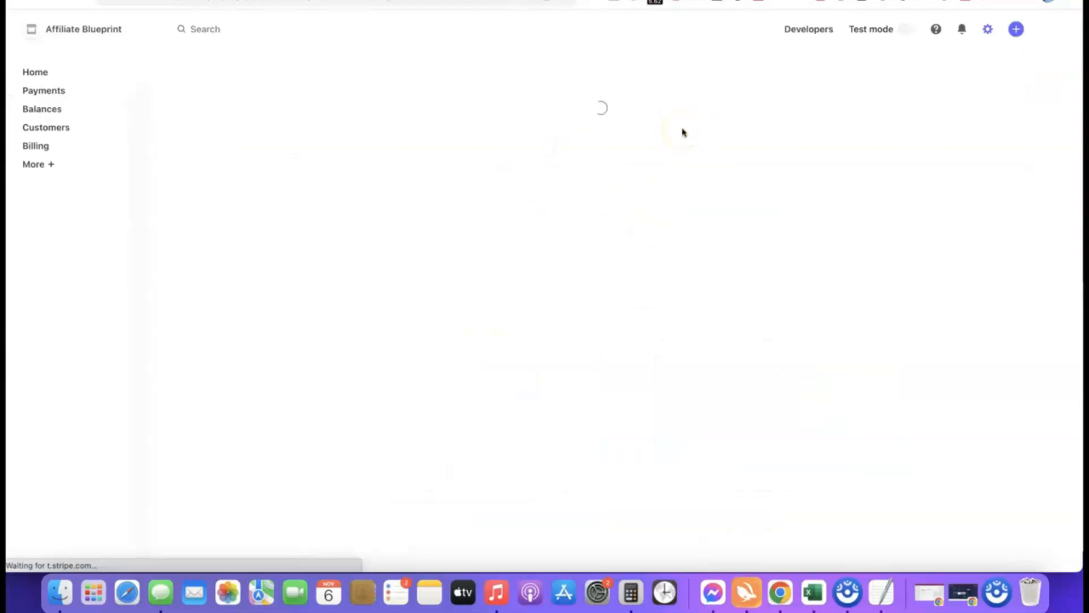
{"action": "scroll", "coordinate": [553, 150], "scroll_direction": "down", "scroll_amount": 3}
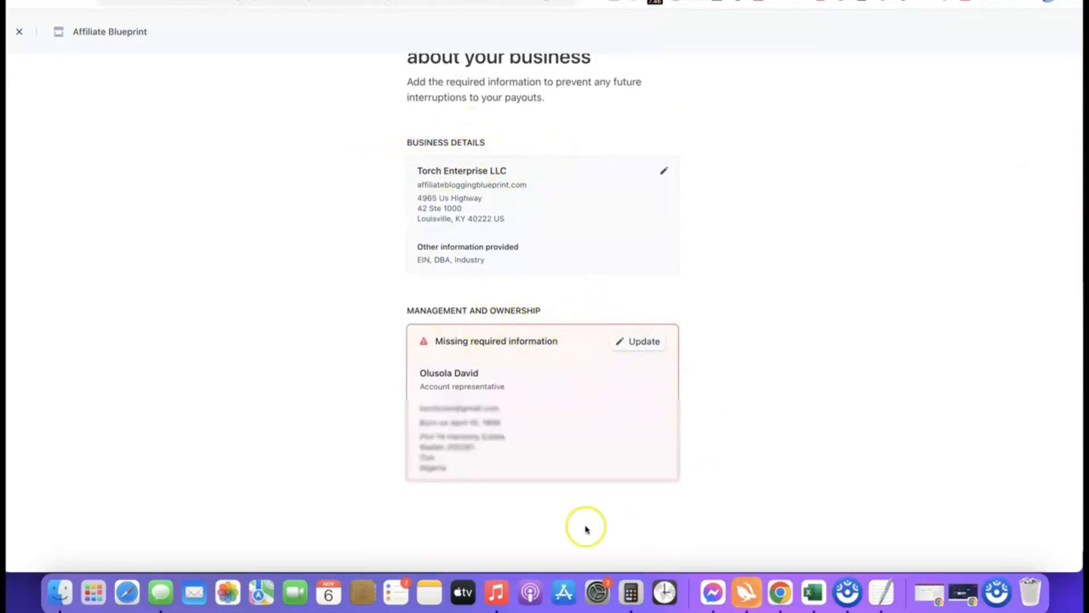
{"action": "scroll", "coordinate": [709, 351], "scroll_direction": "down", "scroll_amount": 1}
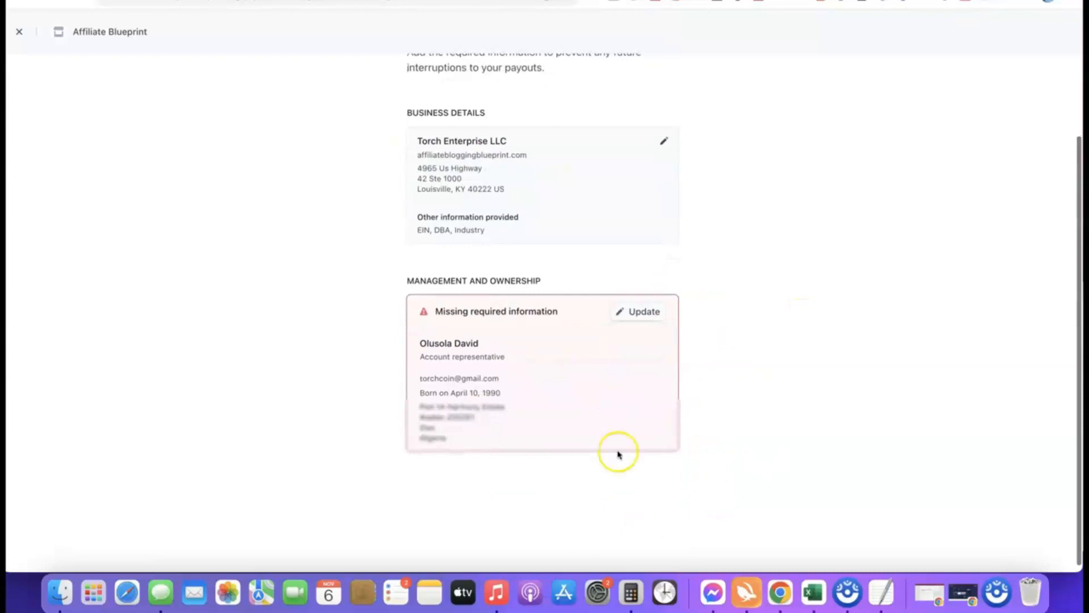
{"action": "left_click", "coordinate": [641, 311]}
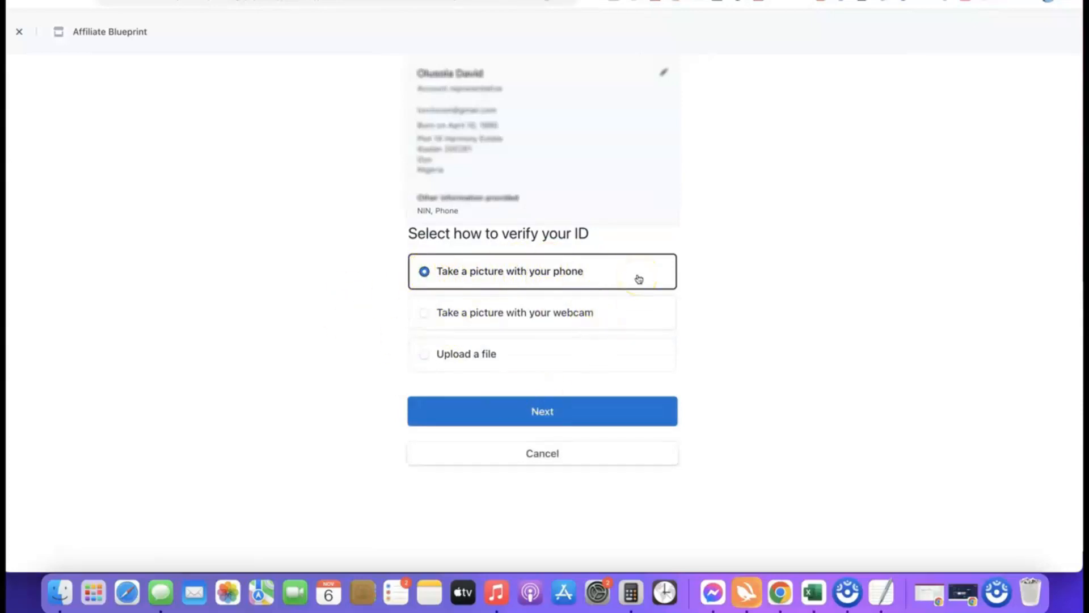
Step: Choose file upload as the ID verification method and driver's license as the identification type
{"action": "left_click", "coordinate": [433, 354]}
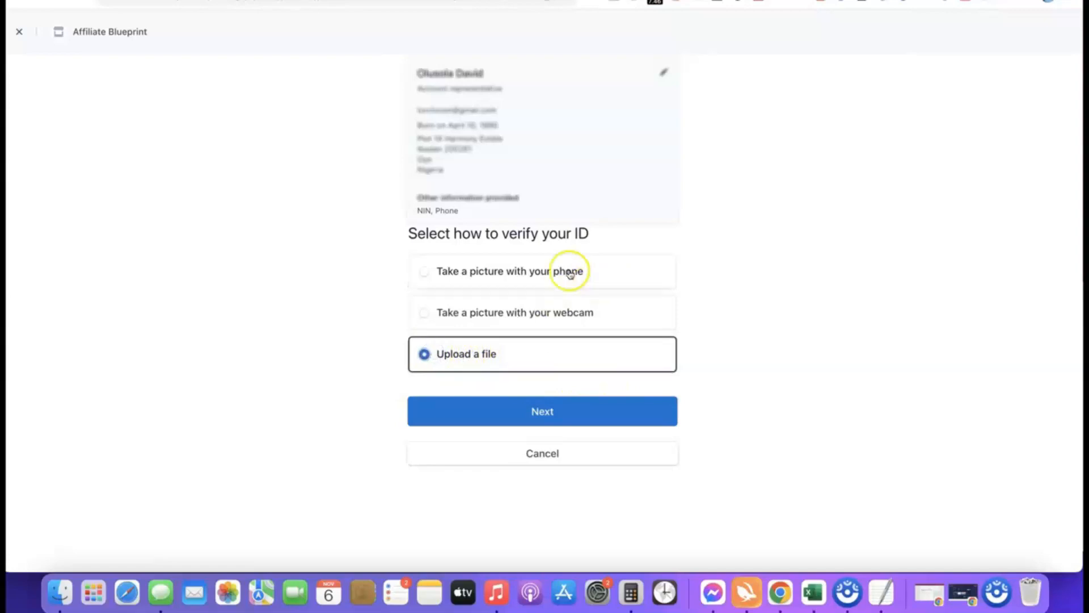
{"action": "left_click", "coordinate": [534, 417]}
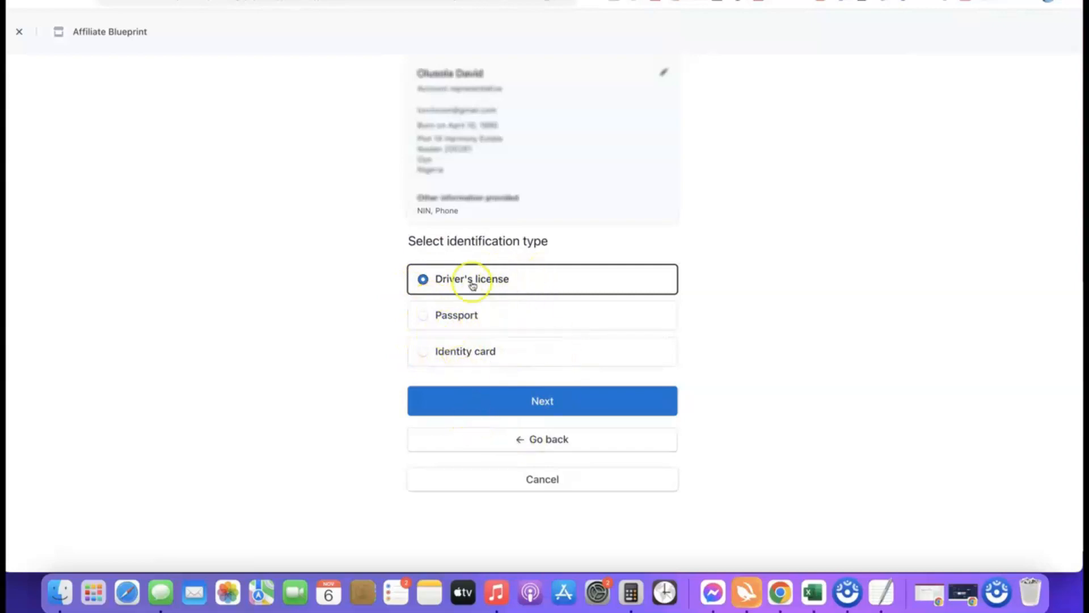
{"action": "left_click", "coordinate": [542, 401]}
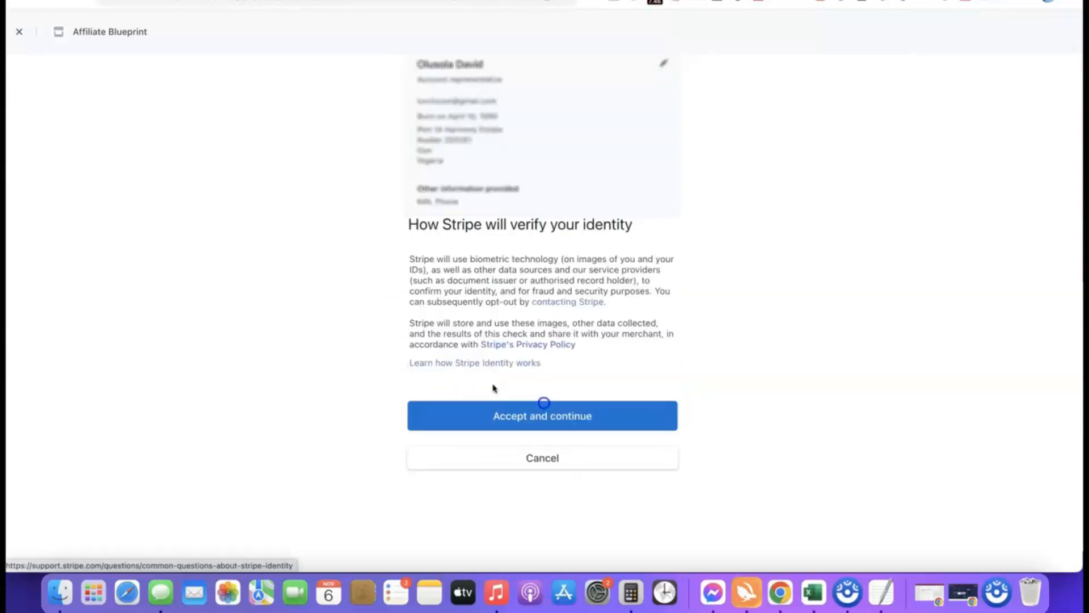
Step: Accept the identity verification terms and submit the Drivers License image as the front of the identity document
{"action": "left_click", "coordinate": [532, 414]}
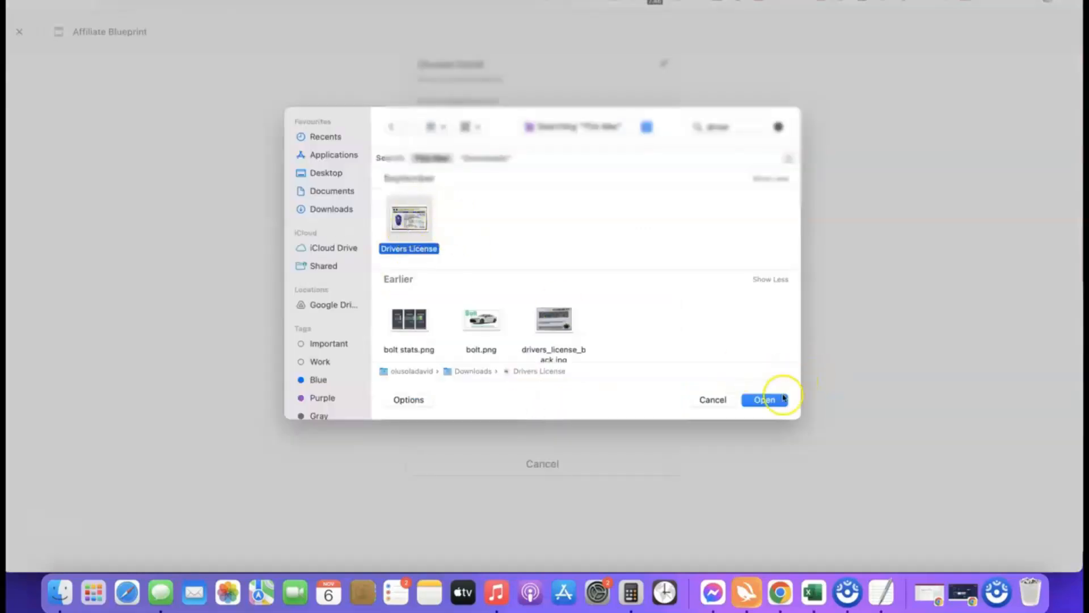
{"action": "left_click", "coordinate": [764, 400]}
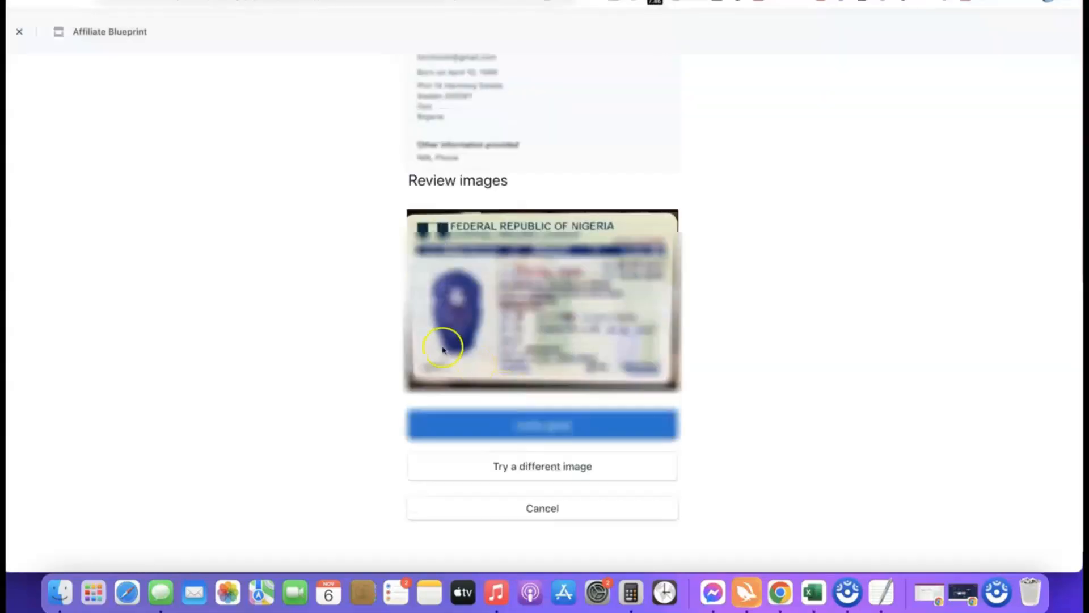
{"action": "left_click", "coordinate": [547, 427]}
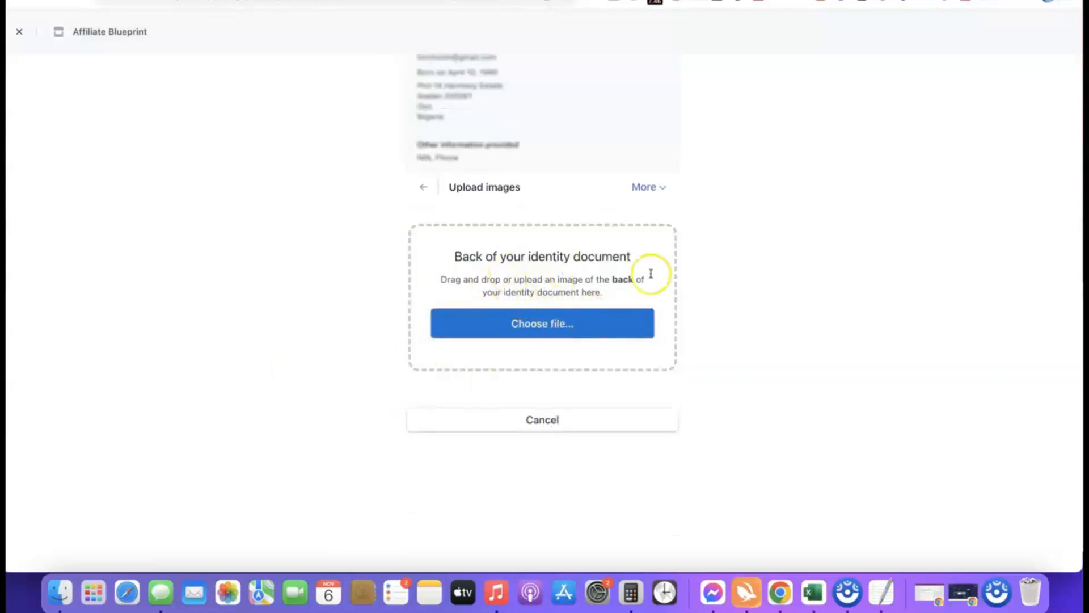
Step: Submit drivers_license_back.jpg as the back of the identity document, continuing with that image anyway, and return to the dashboard
{"action": "left_click", "coordinate": [544, 325]}
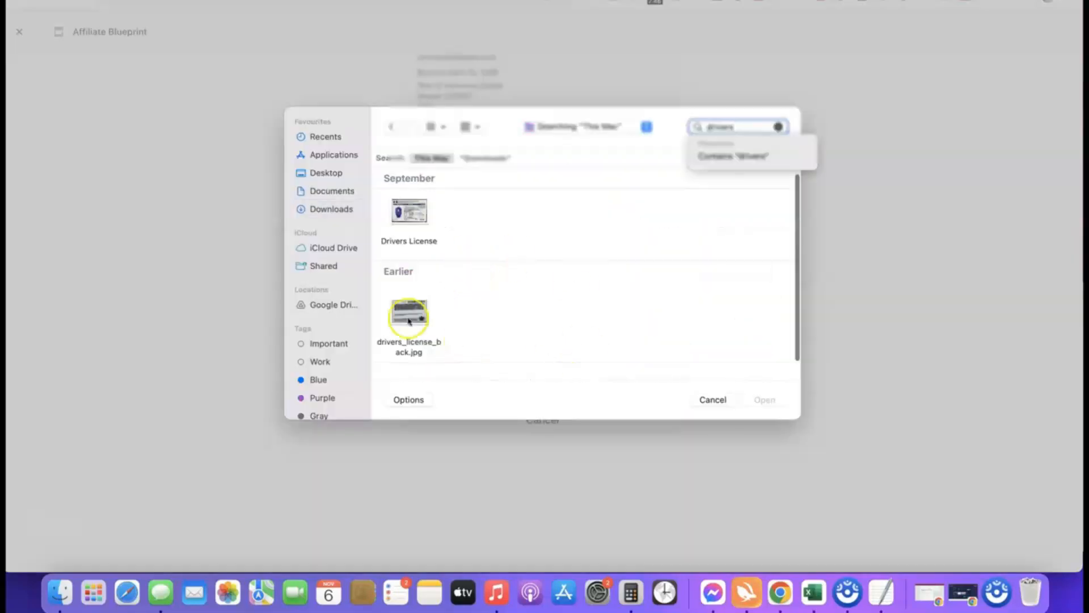
{"action": "left_click", "coordinate": [408, 313]}
{"action": "left_click", "coordinate": [765, 400]}
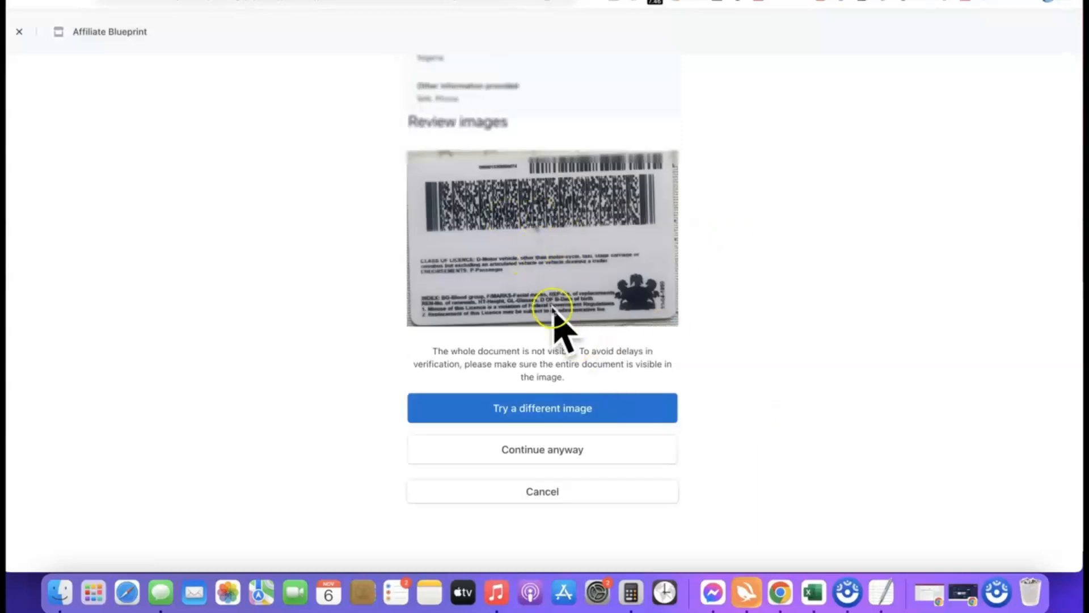
{"action": "left_click", "coordinate": [536, 448]}
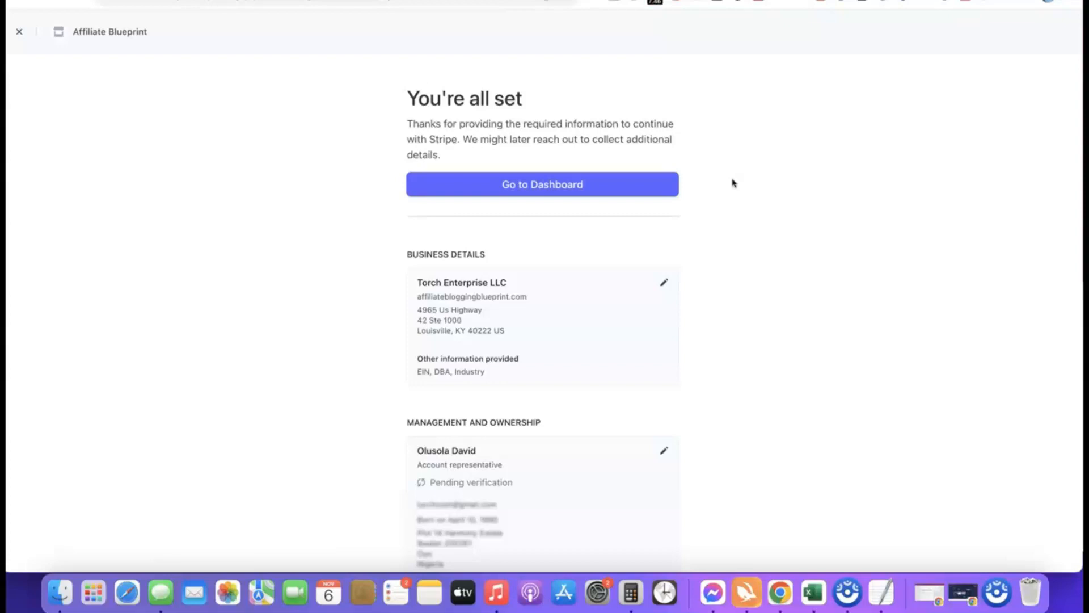
{"action": "left_click", "coordinate": [542, 184]}
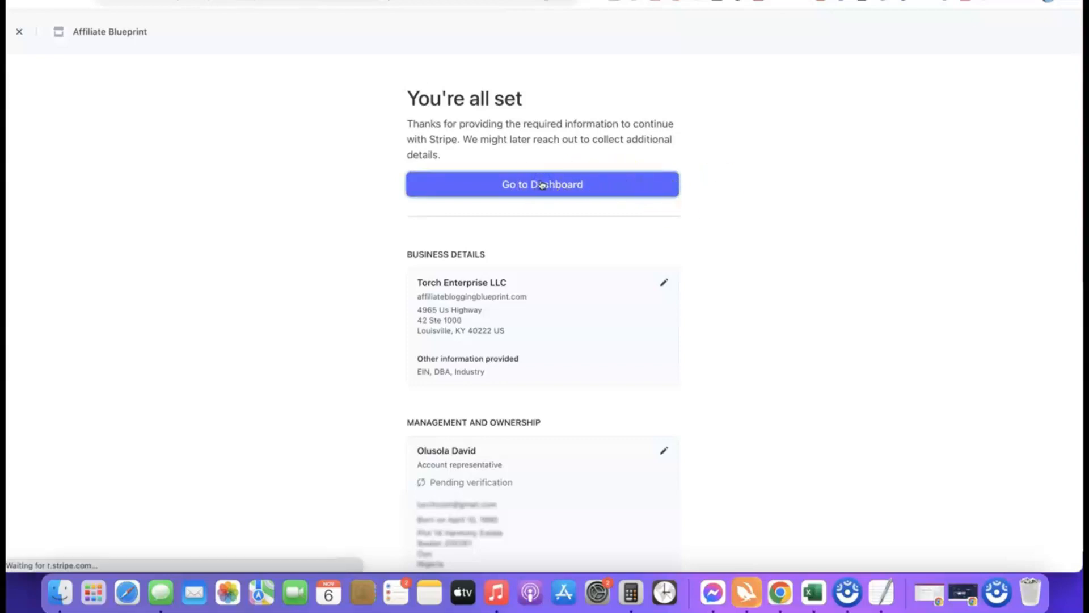